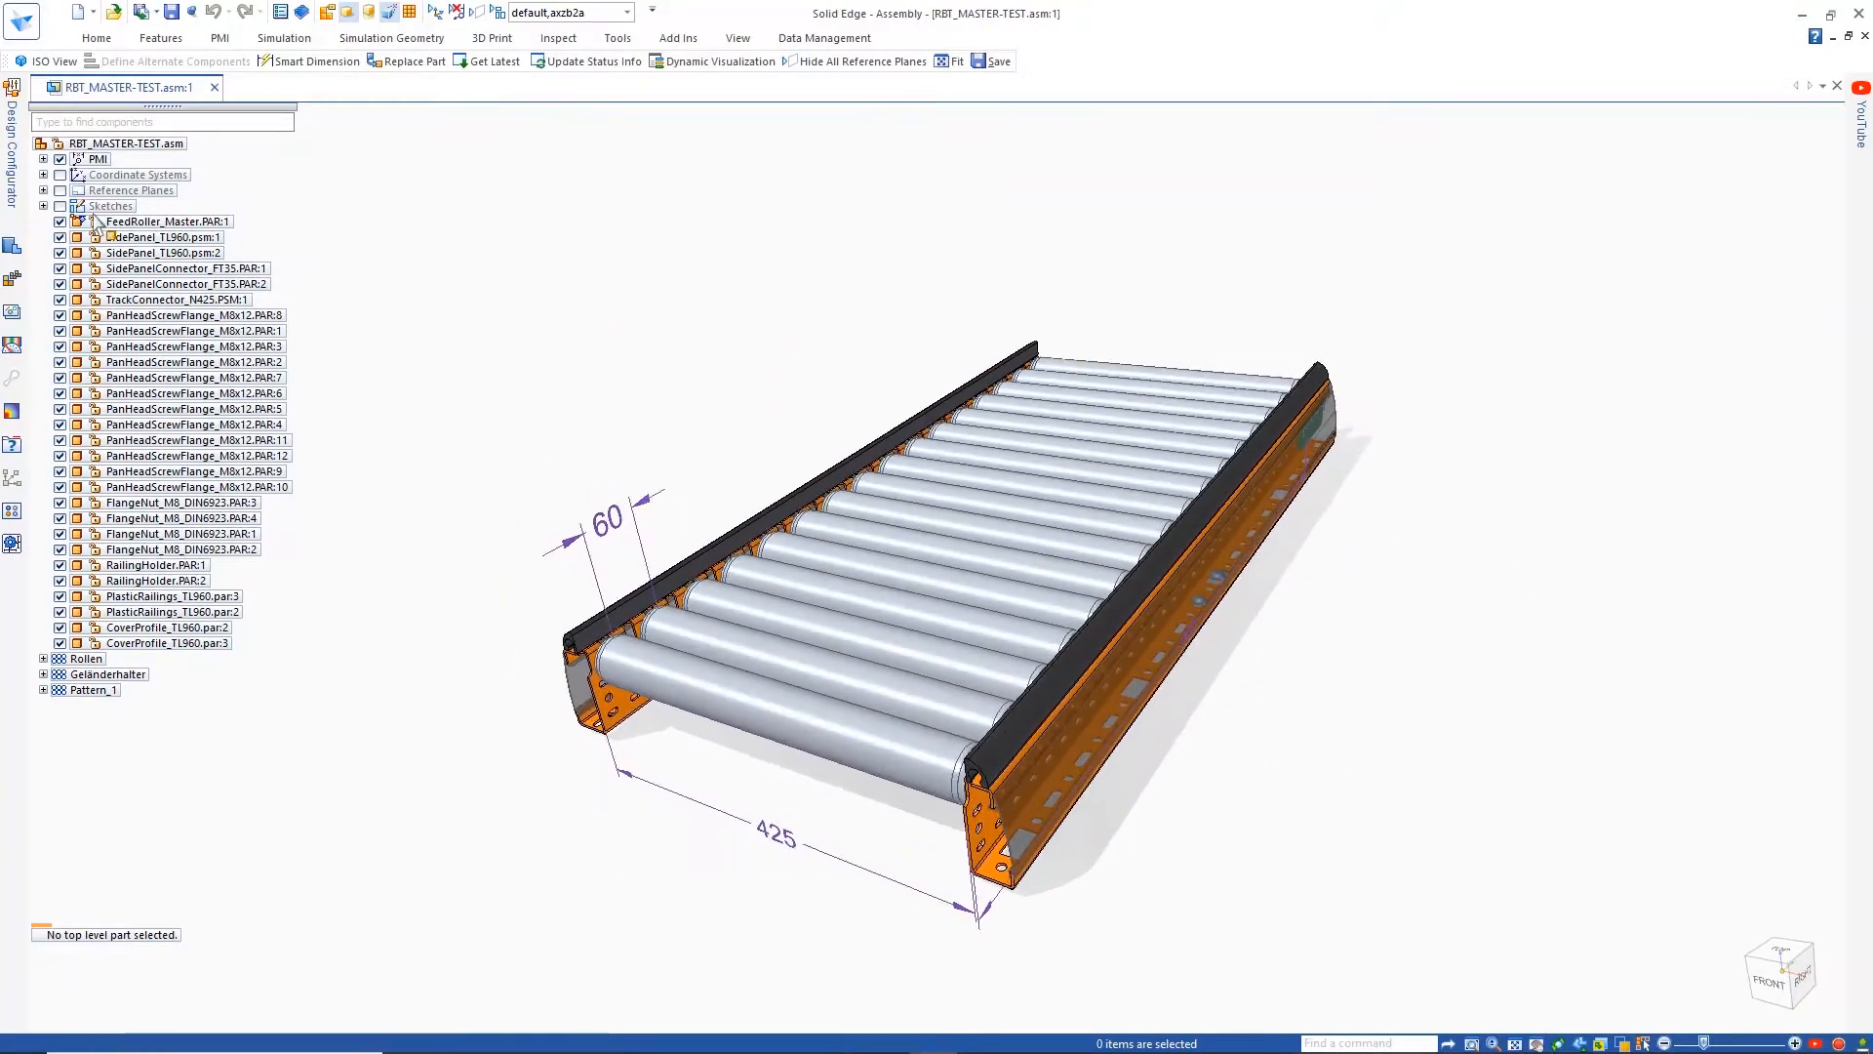
Open the Design Configurator and pick the FeedRoller_Master part in the model as a component to configure
left_click(8, 165)
left_click(458, 82)
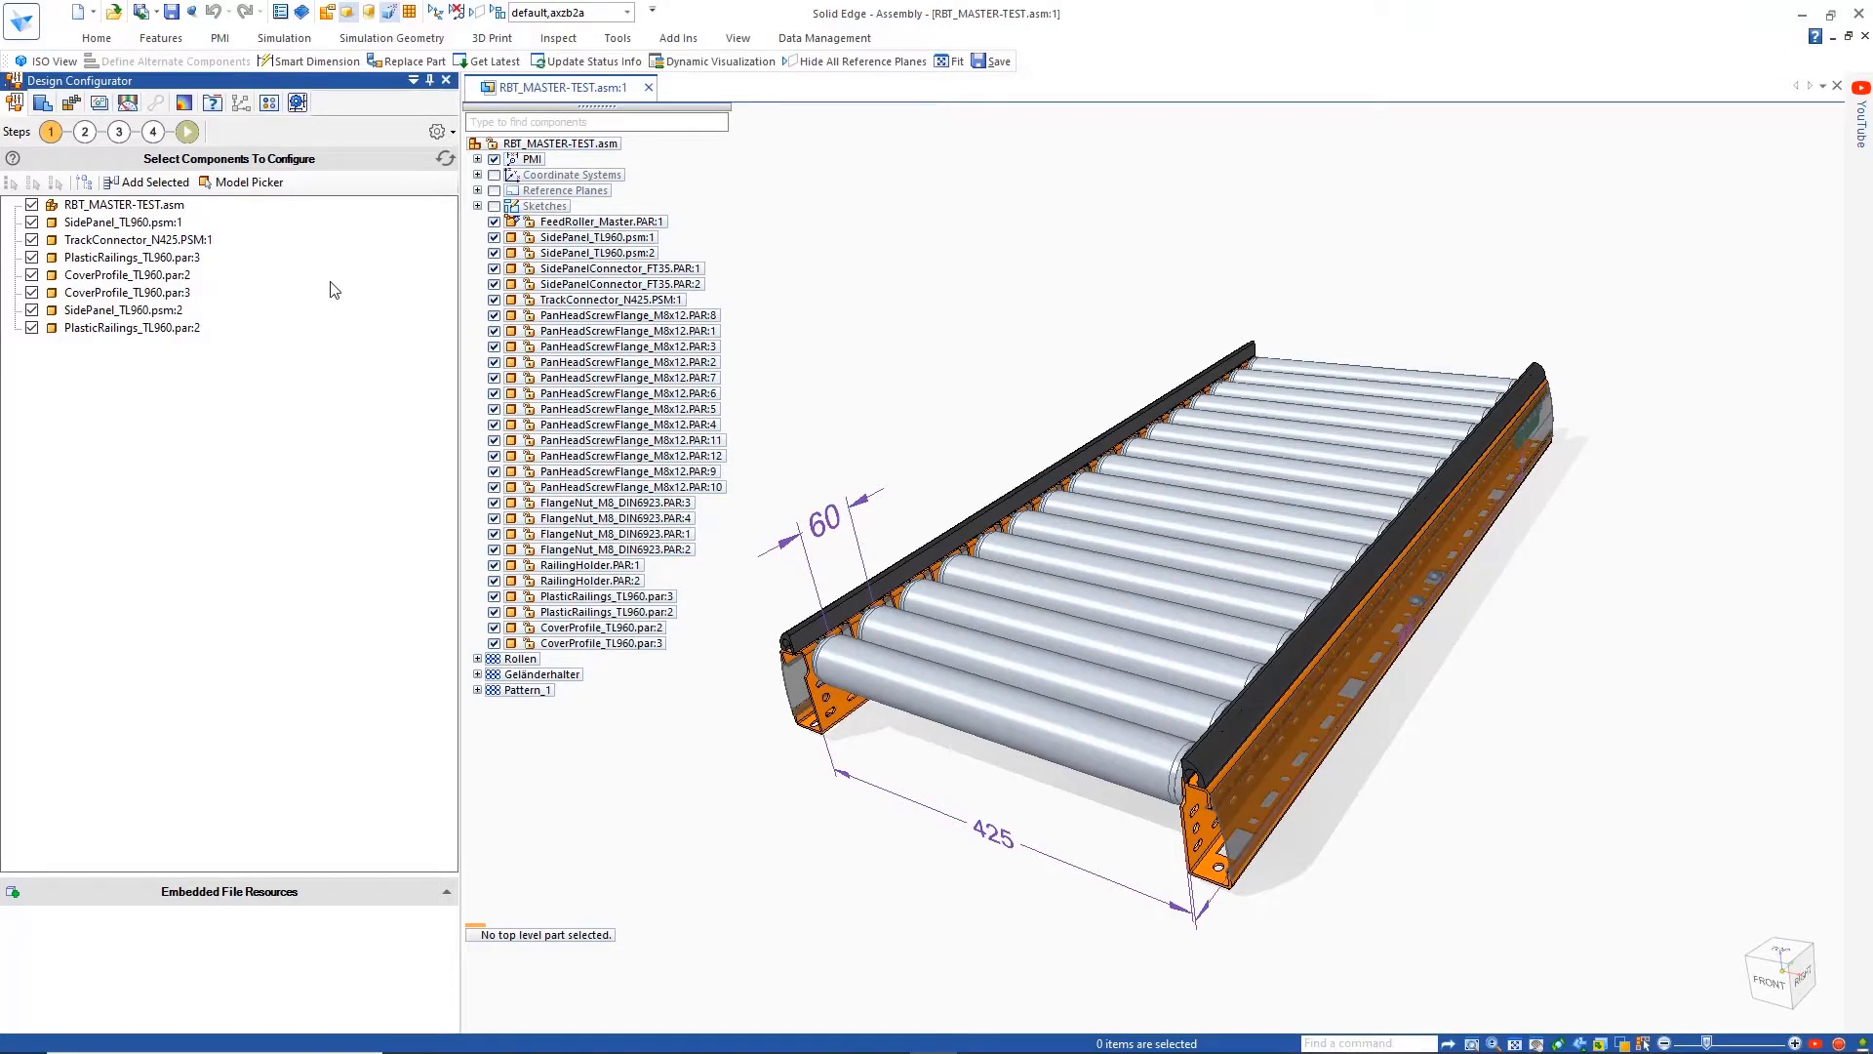
left_click(252, 182)
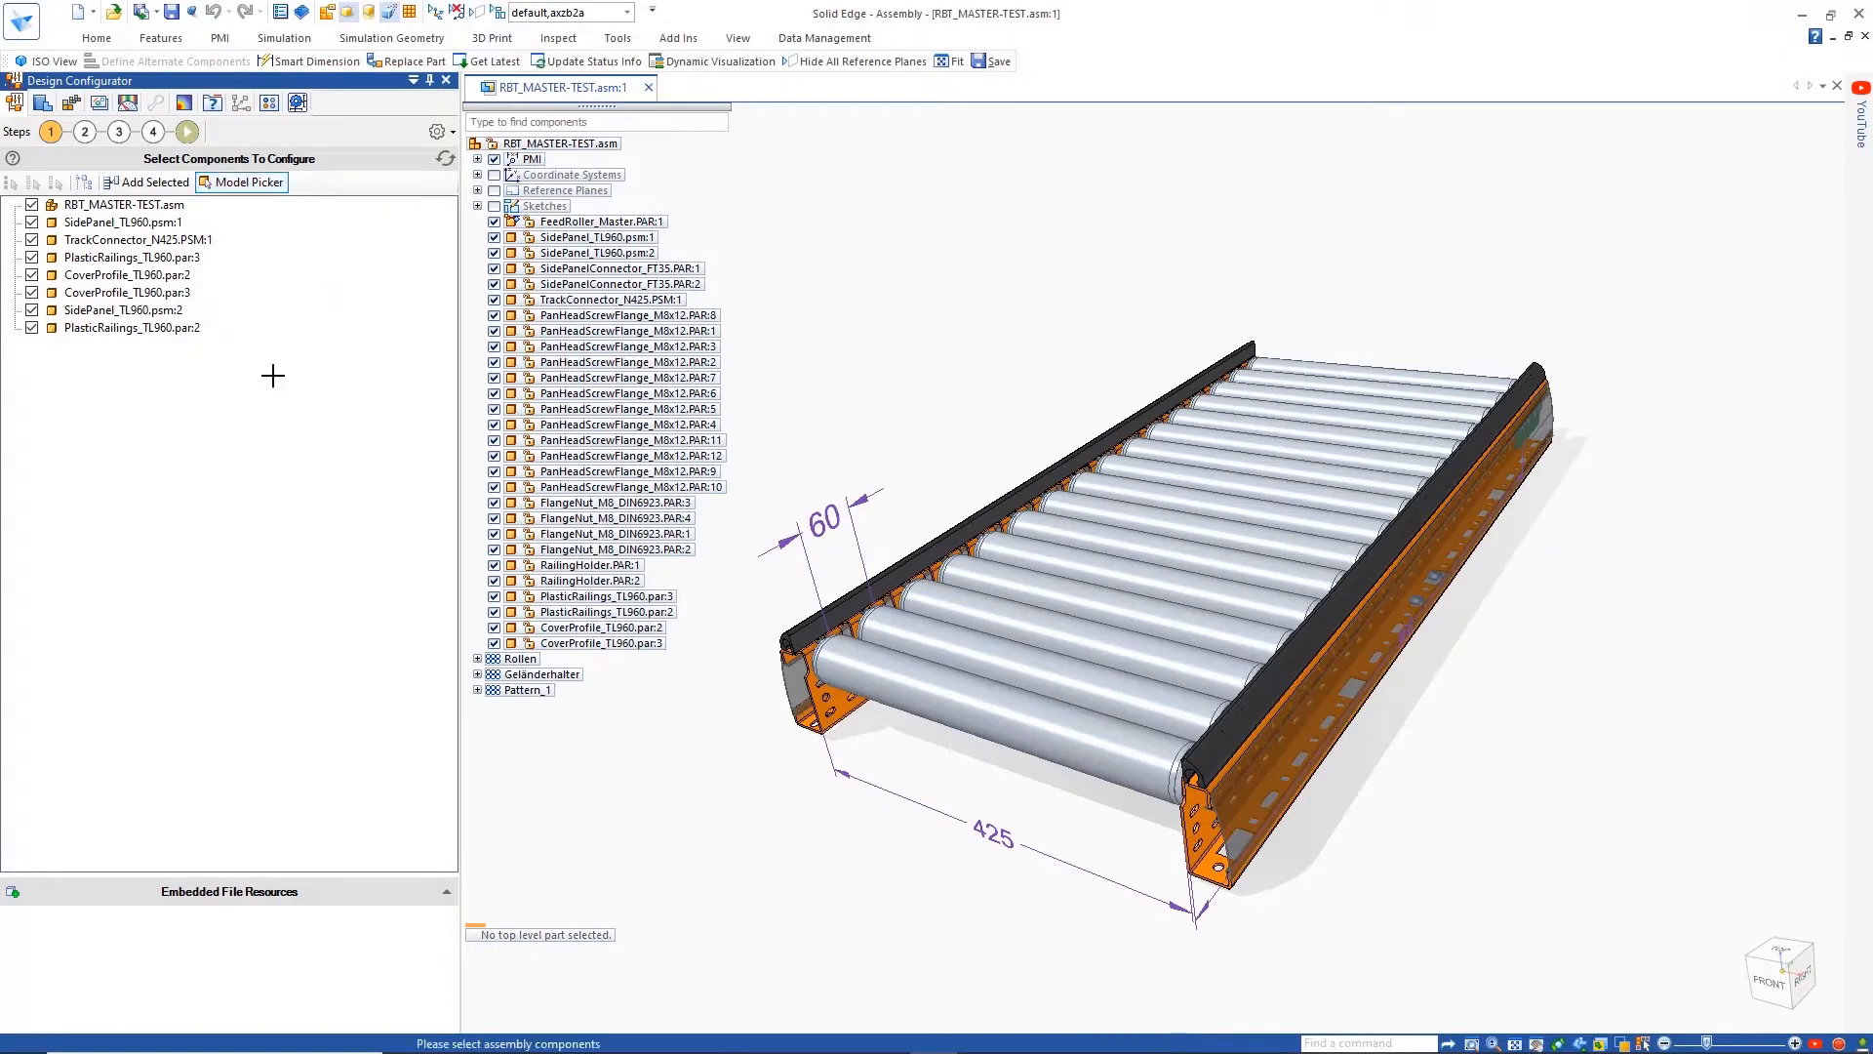
left_click(802, 696)
Add 960 and 1020 as field values of the Length (L) master input field
left_click(85, 132)
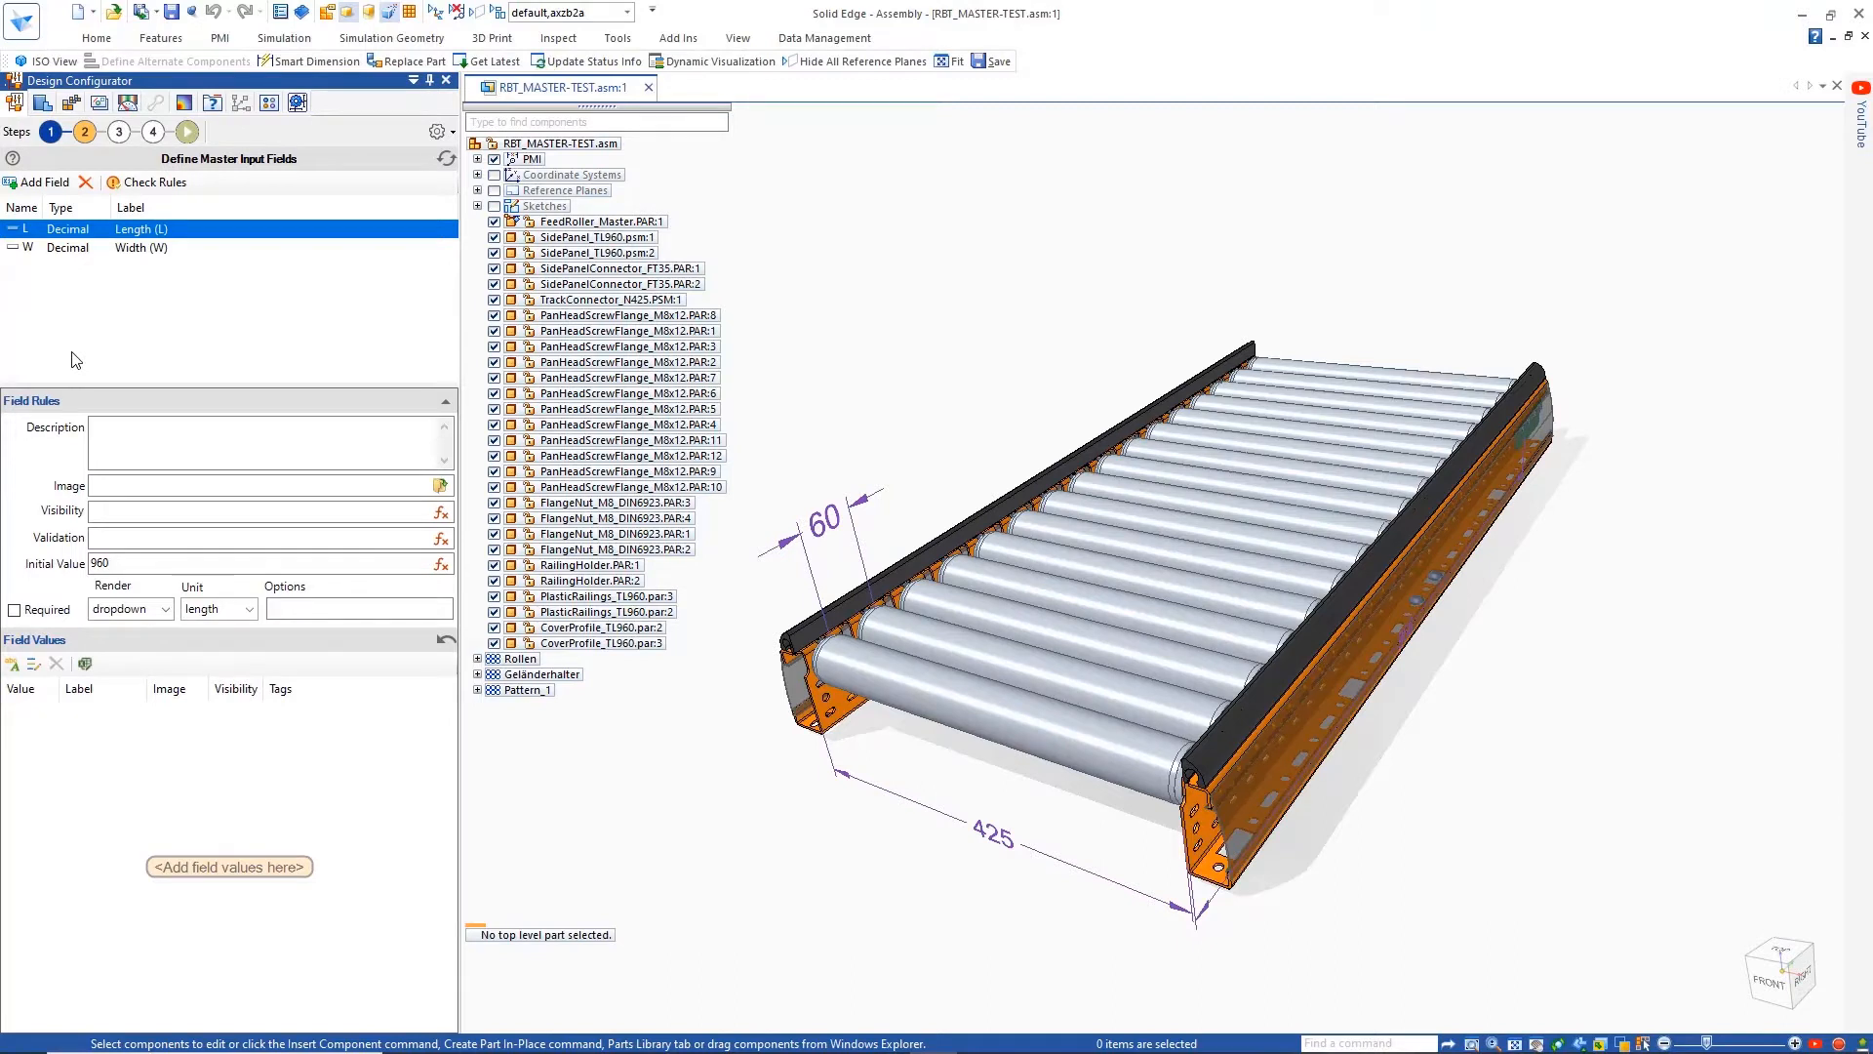
left_click(165, 609)
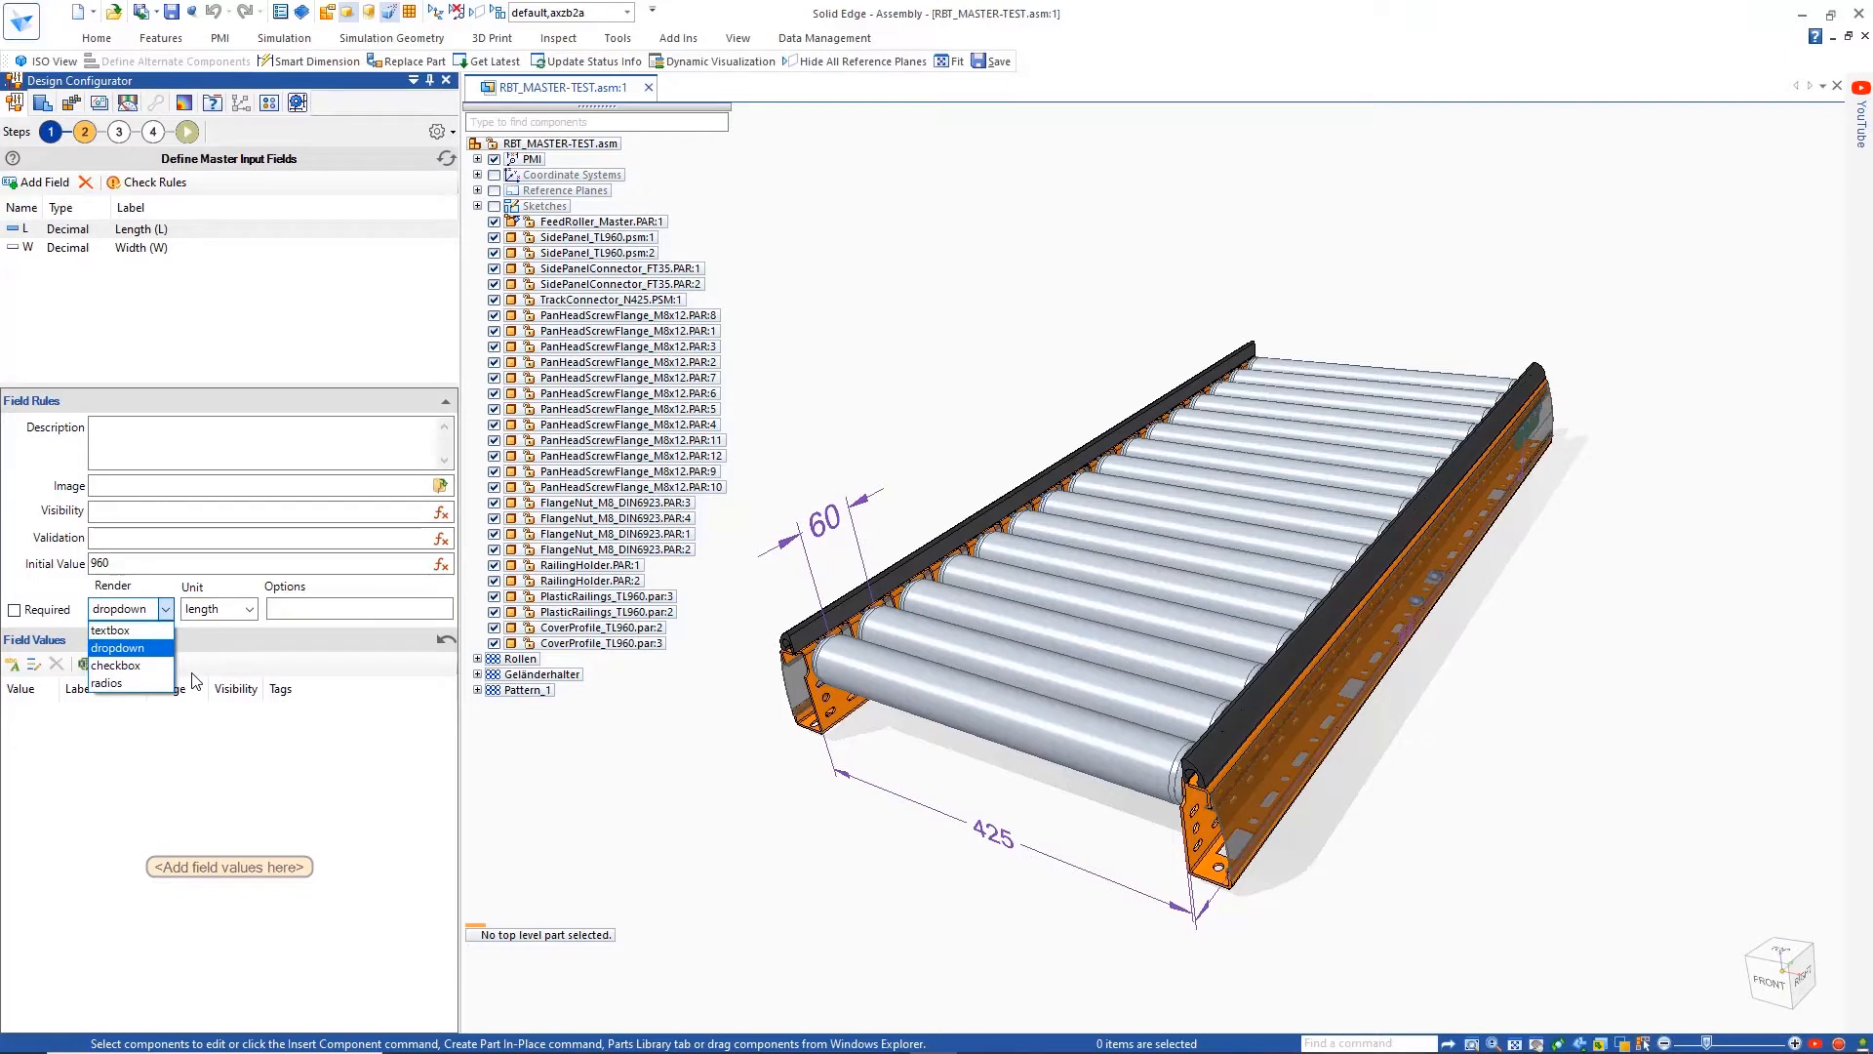
left_click(166, 610)
left_click(11, 663)
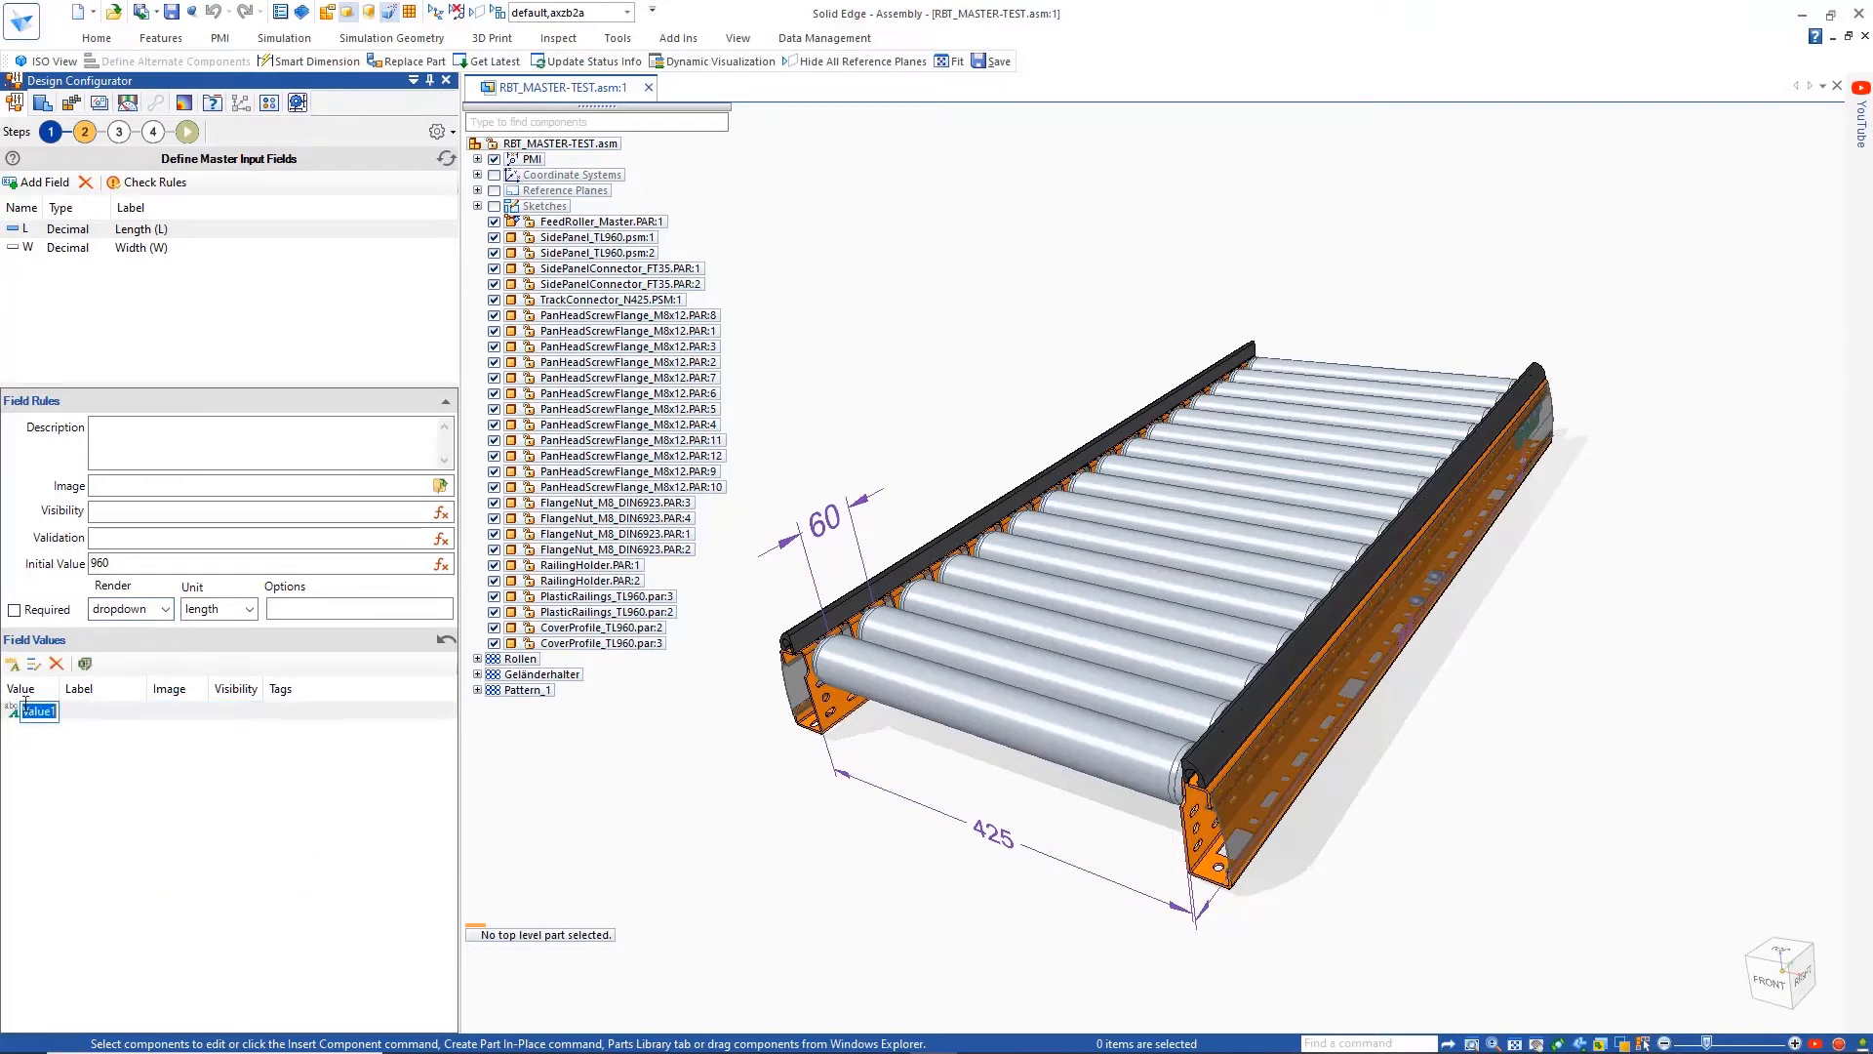
key("Return")
type("1020")
key("Return")
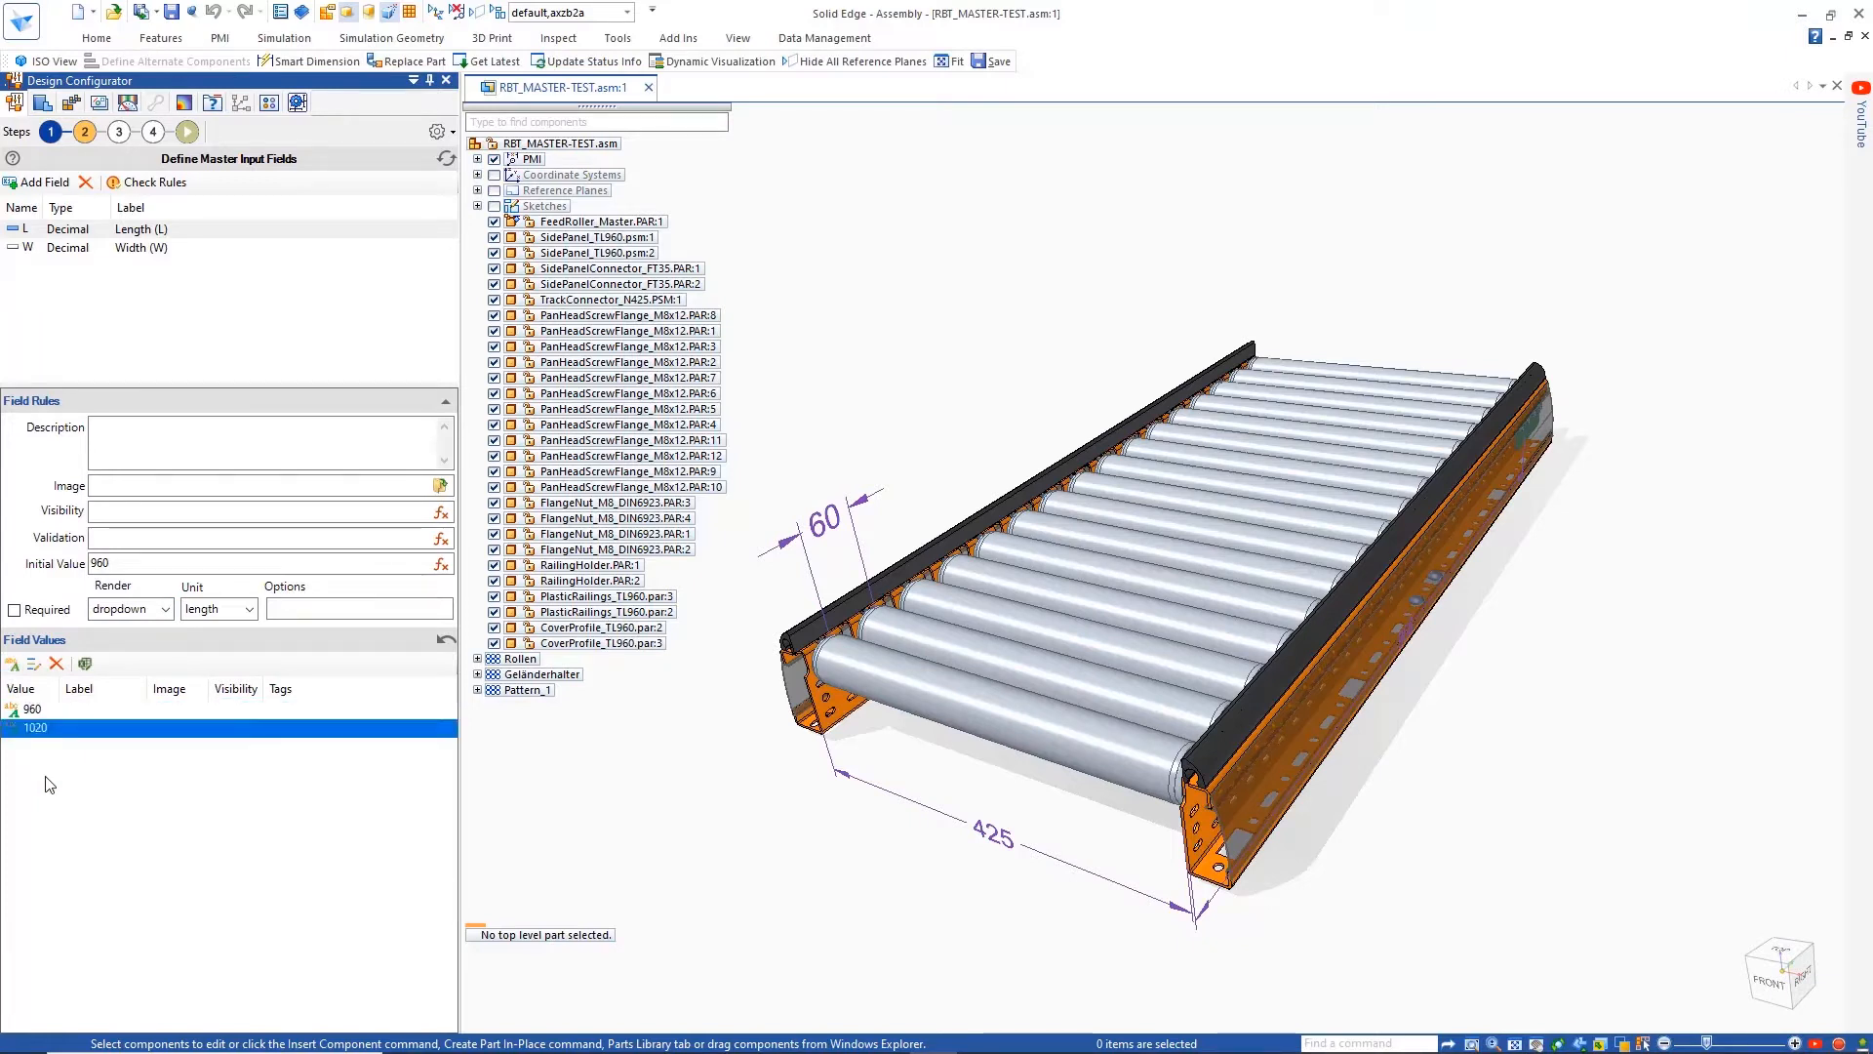
Paste the value list 960, 1020, 1050, 1080, 1140 and 1440 for Length (L) and assign an image to the field
left_click(33, 663)
key("ctrl+v")
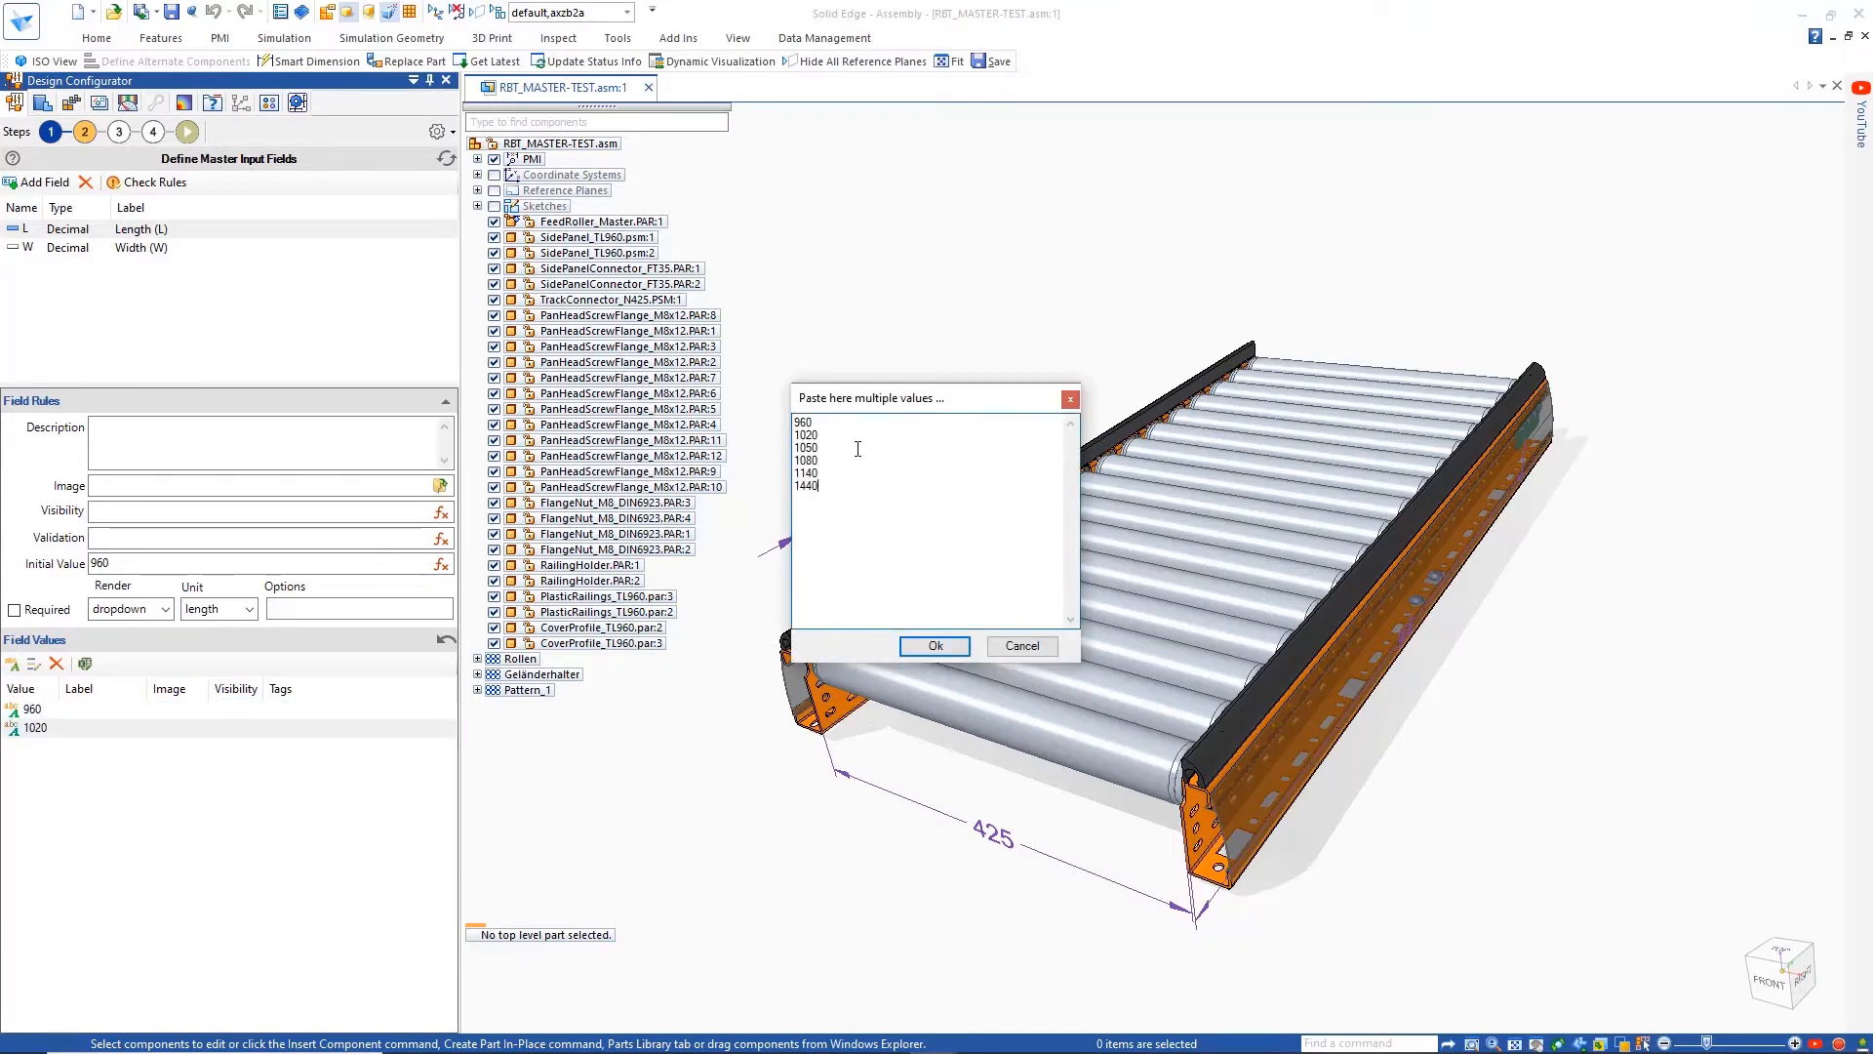
left_click(929, 647)
left_click(440, 486)
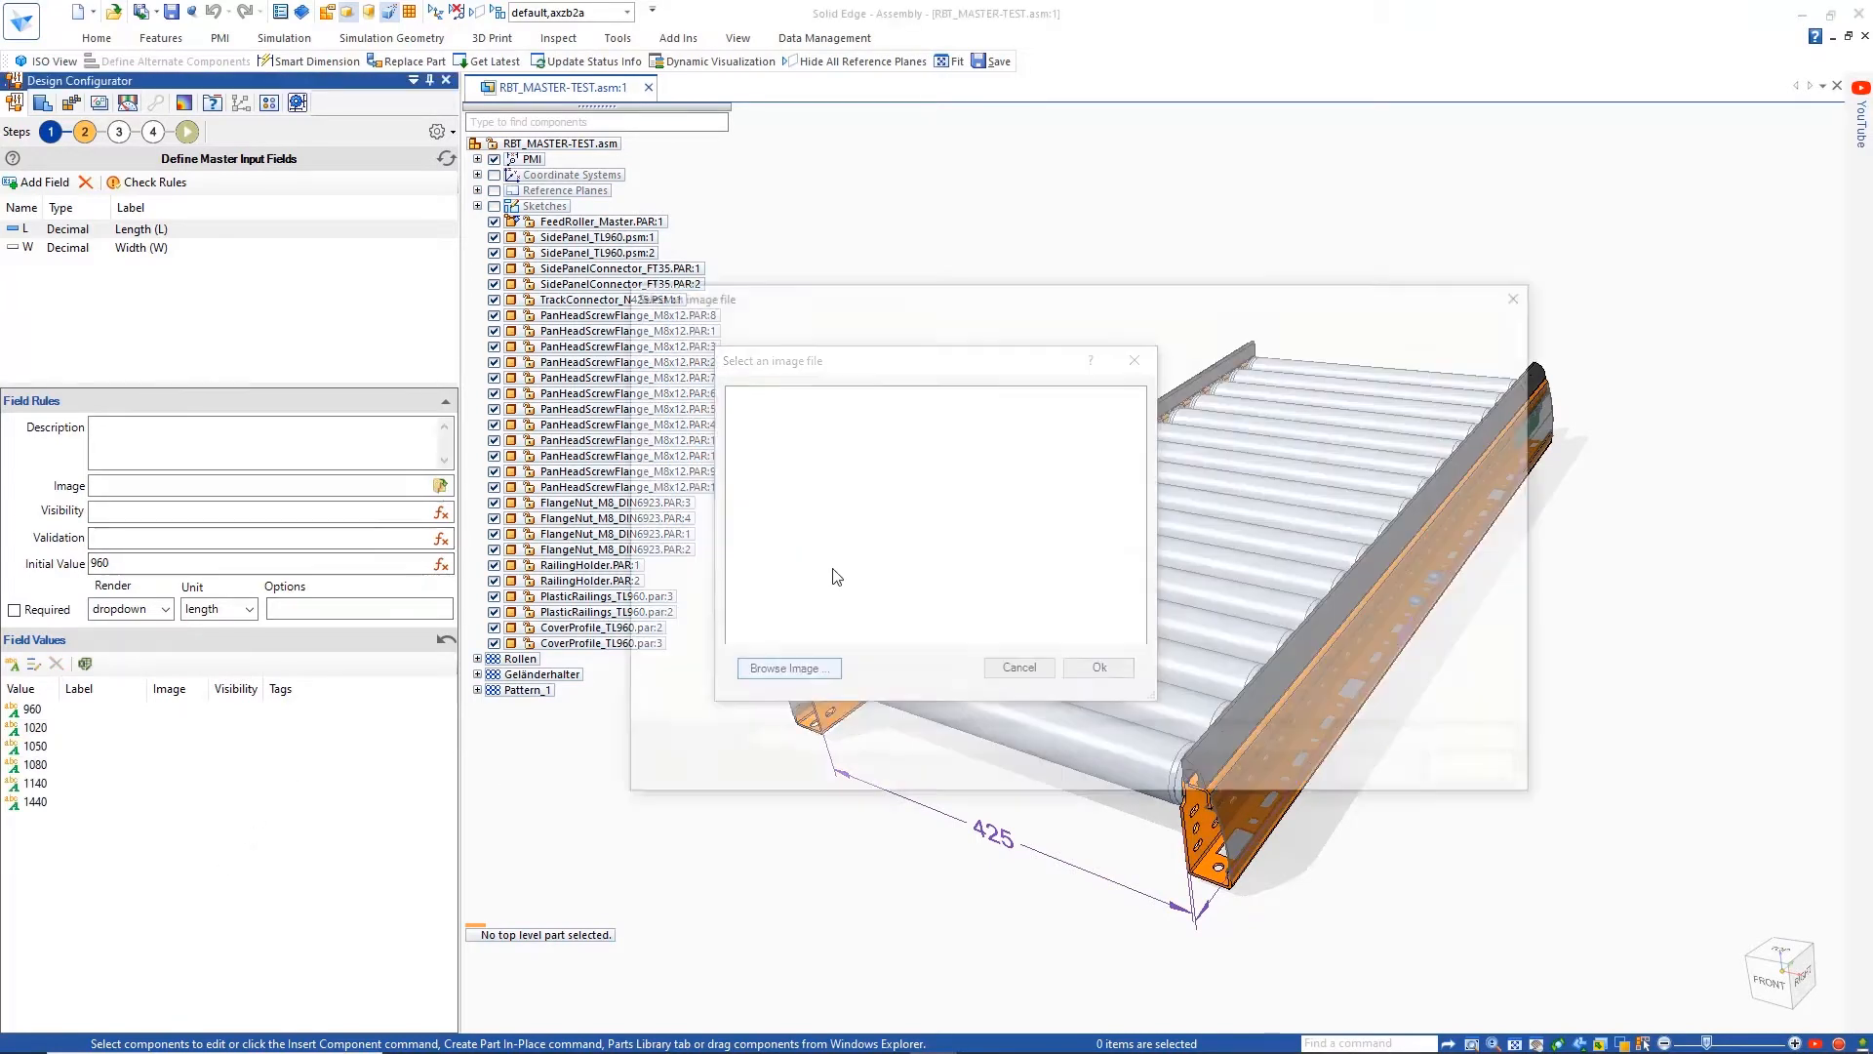
left_click(1099, 667)
Add 425 and 725 as field values of the Width (W) input field
left_click(32, 248)
double_click(13, 664)
double_click(37, 711)
type("42")
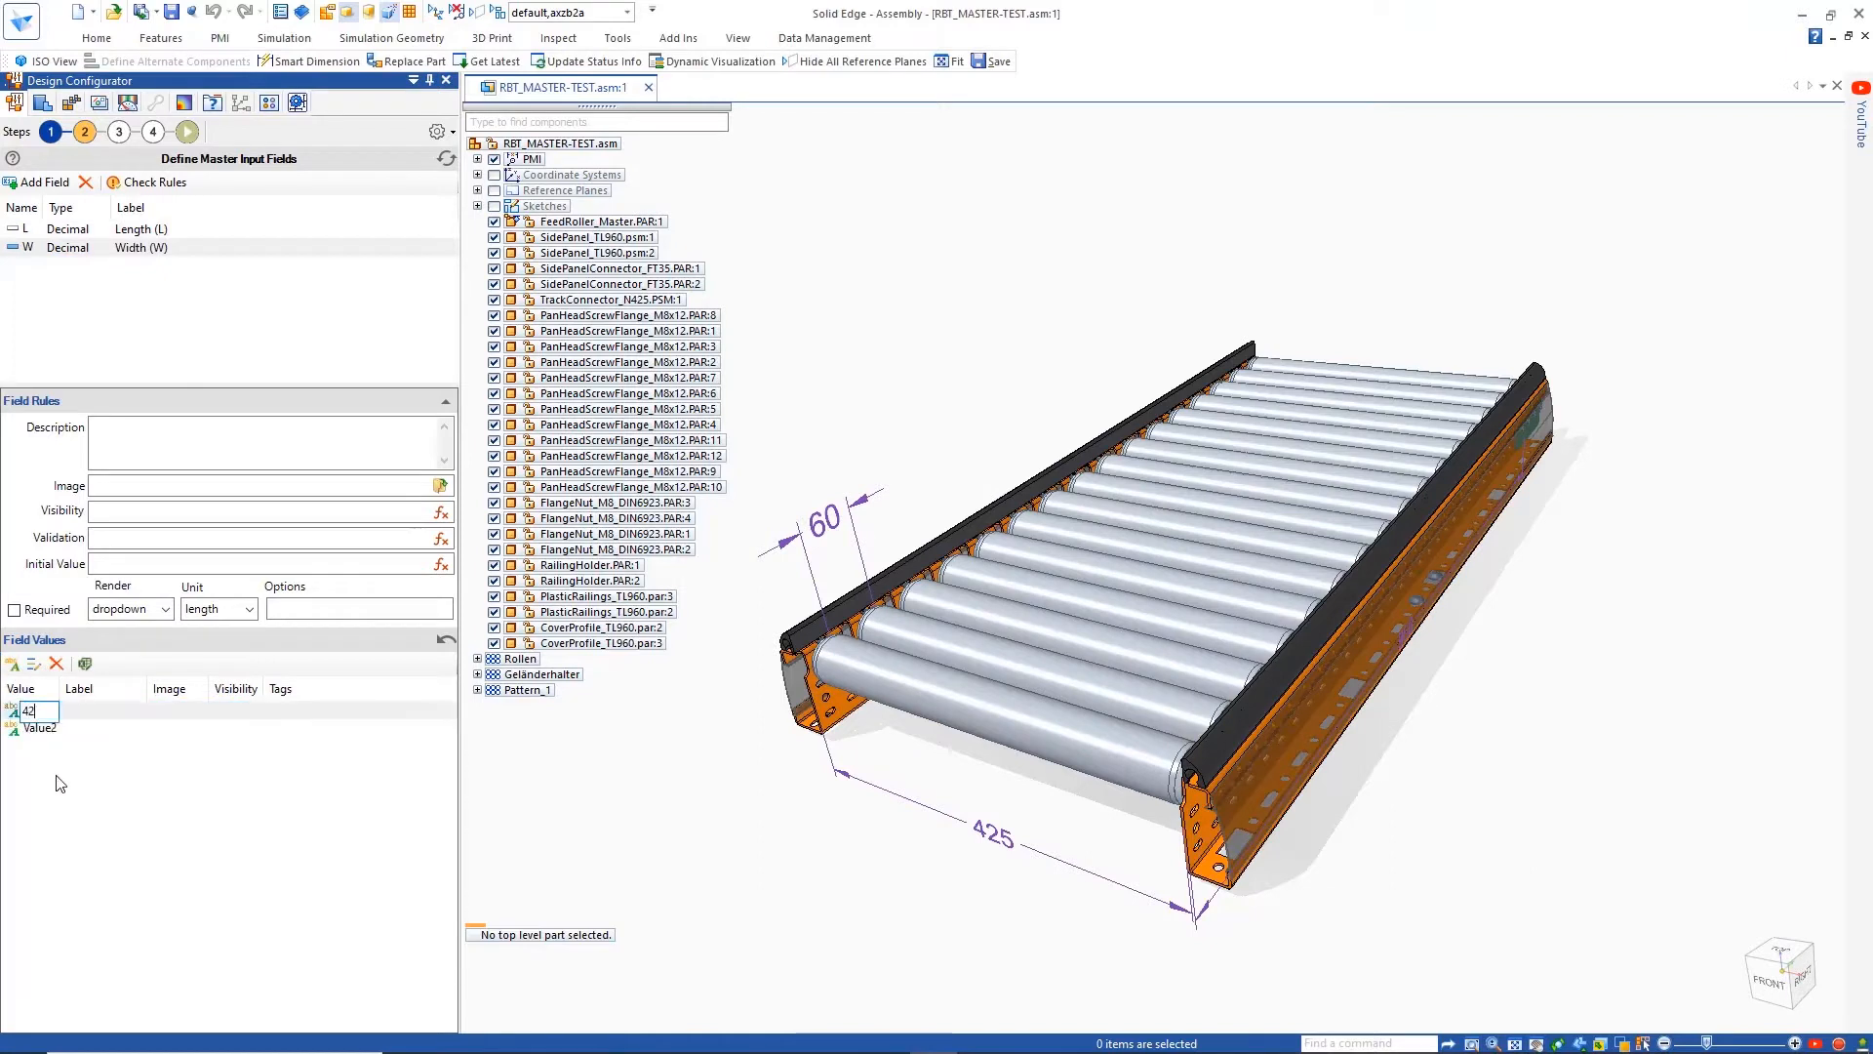
type("5")
key("Return")
double_click(48, 732)
type("7")
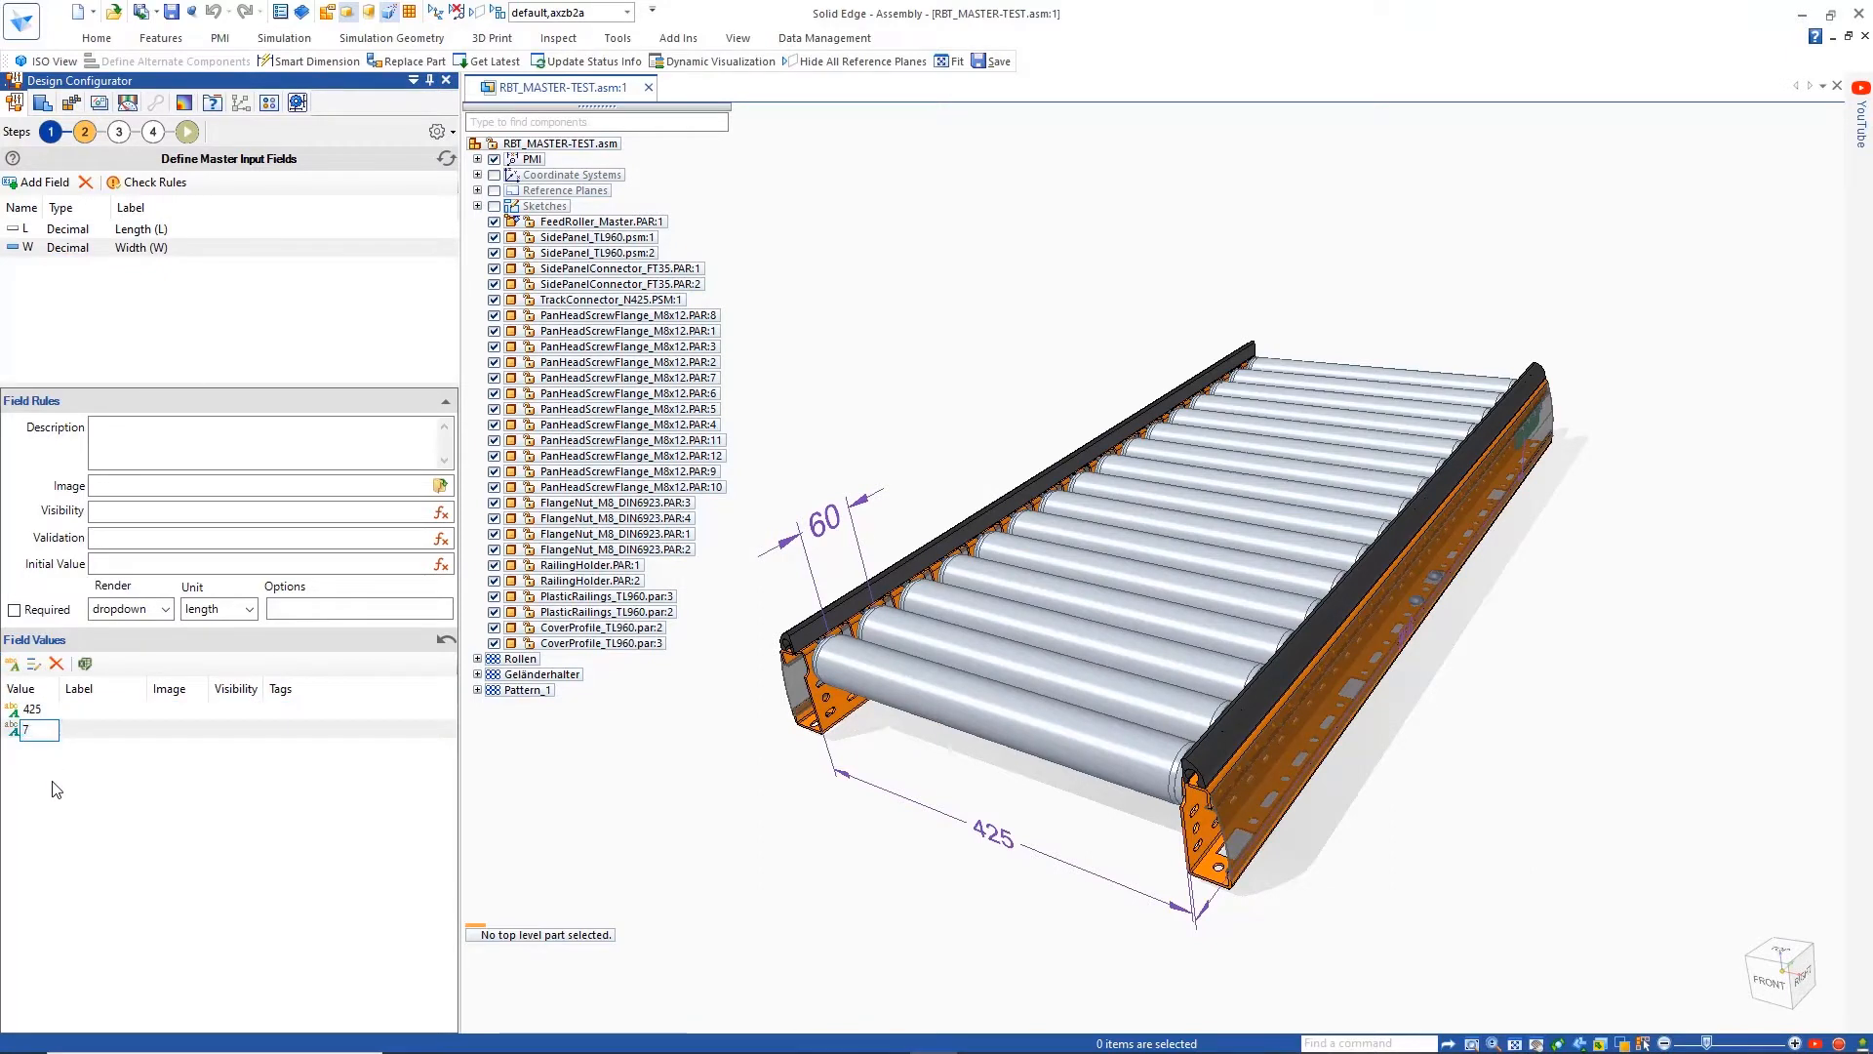
type("25")
key("Return")
Add a master input field P labelled "Pitch (P)" and render it as radios
left_click(41, 183)
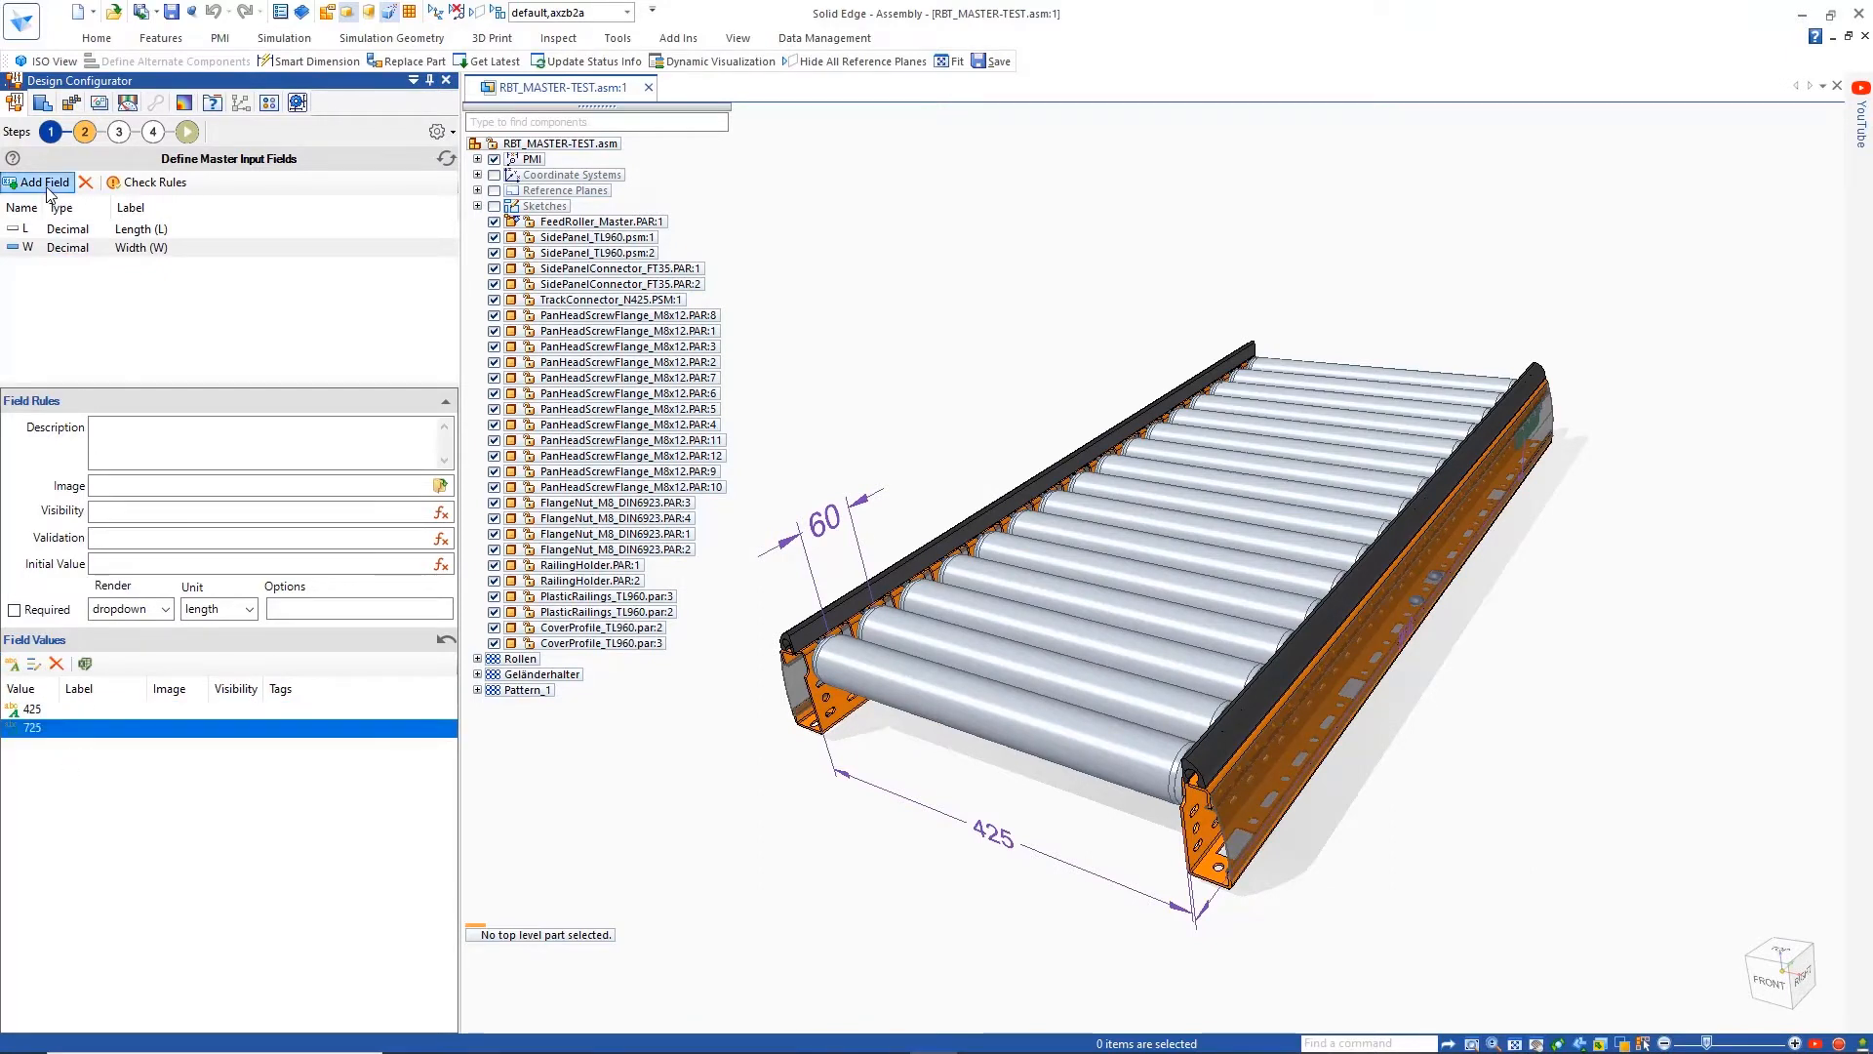
type("P")
key("Tab")
type("Pitch (")
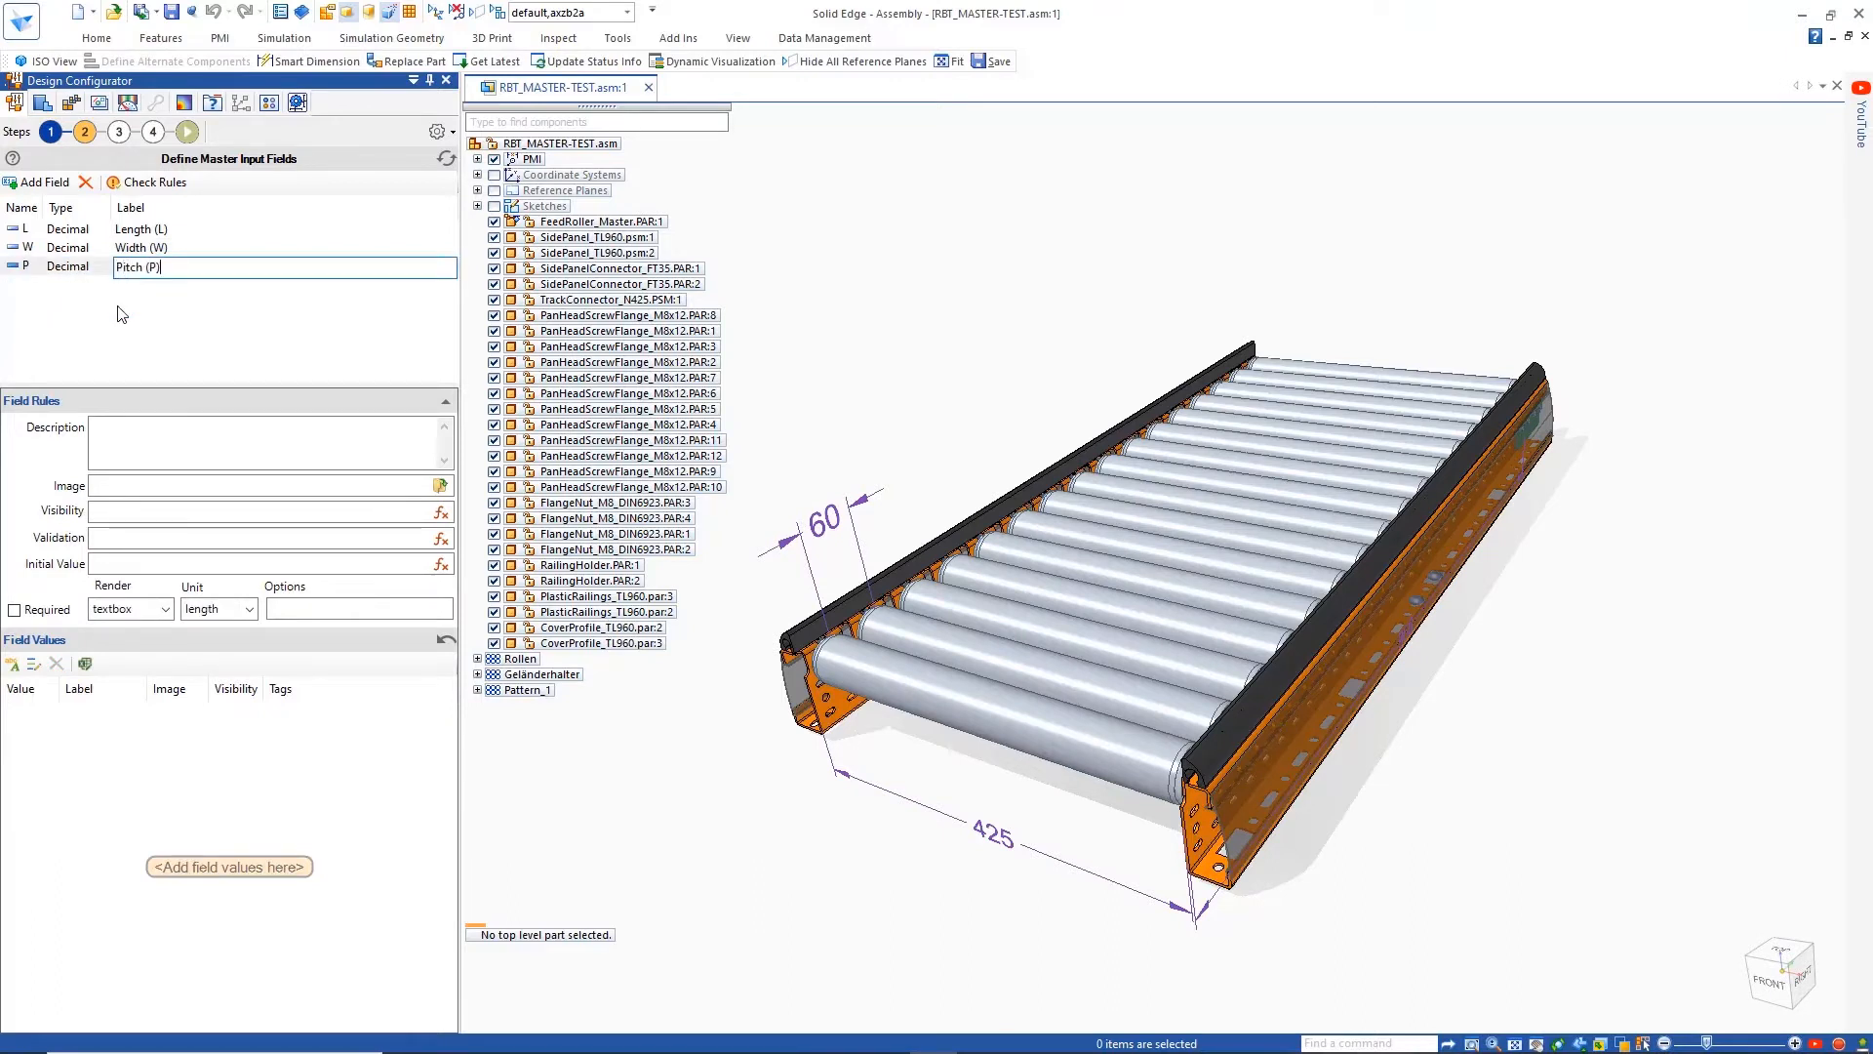
left_click(132, 609)
left_click(112, 647)
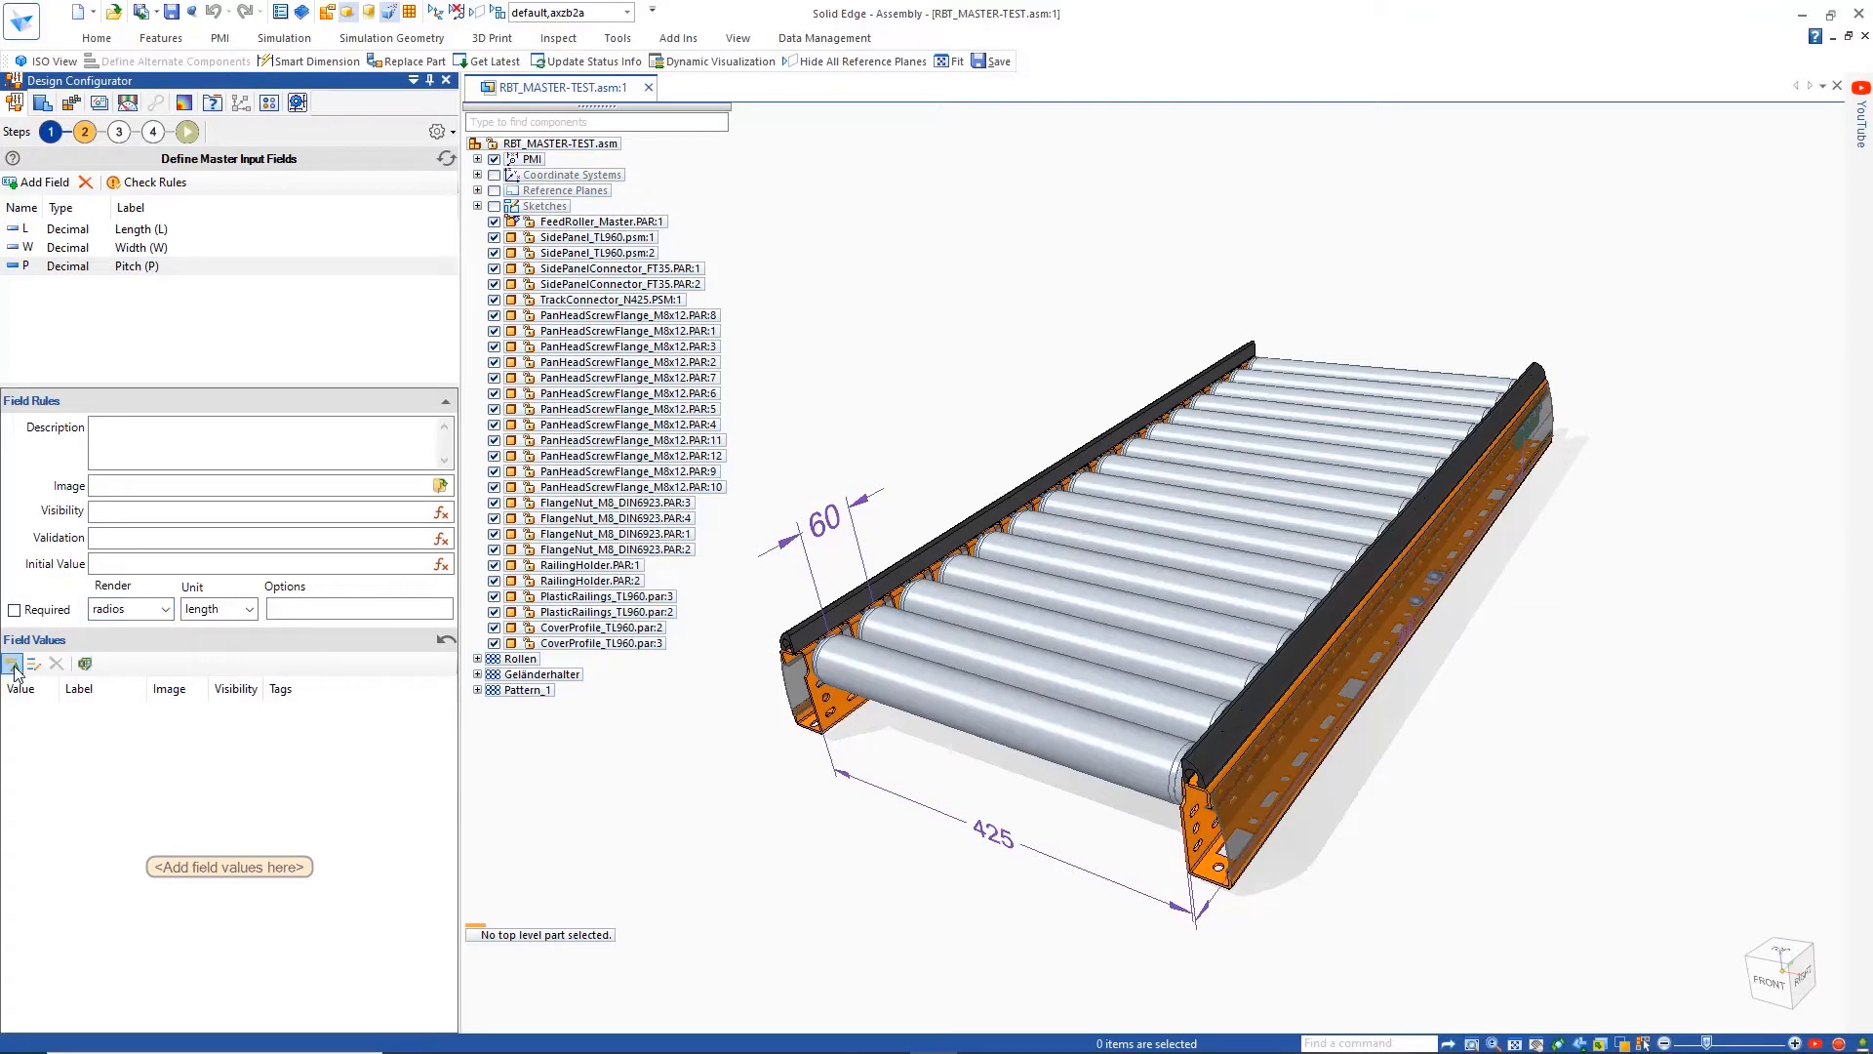
Add 60 and 90 as field values of the Pitch (P) field
left_click(13, 665)
type("60")
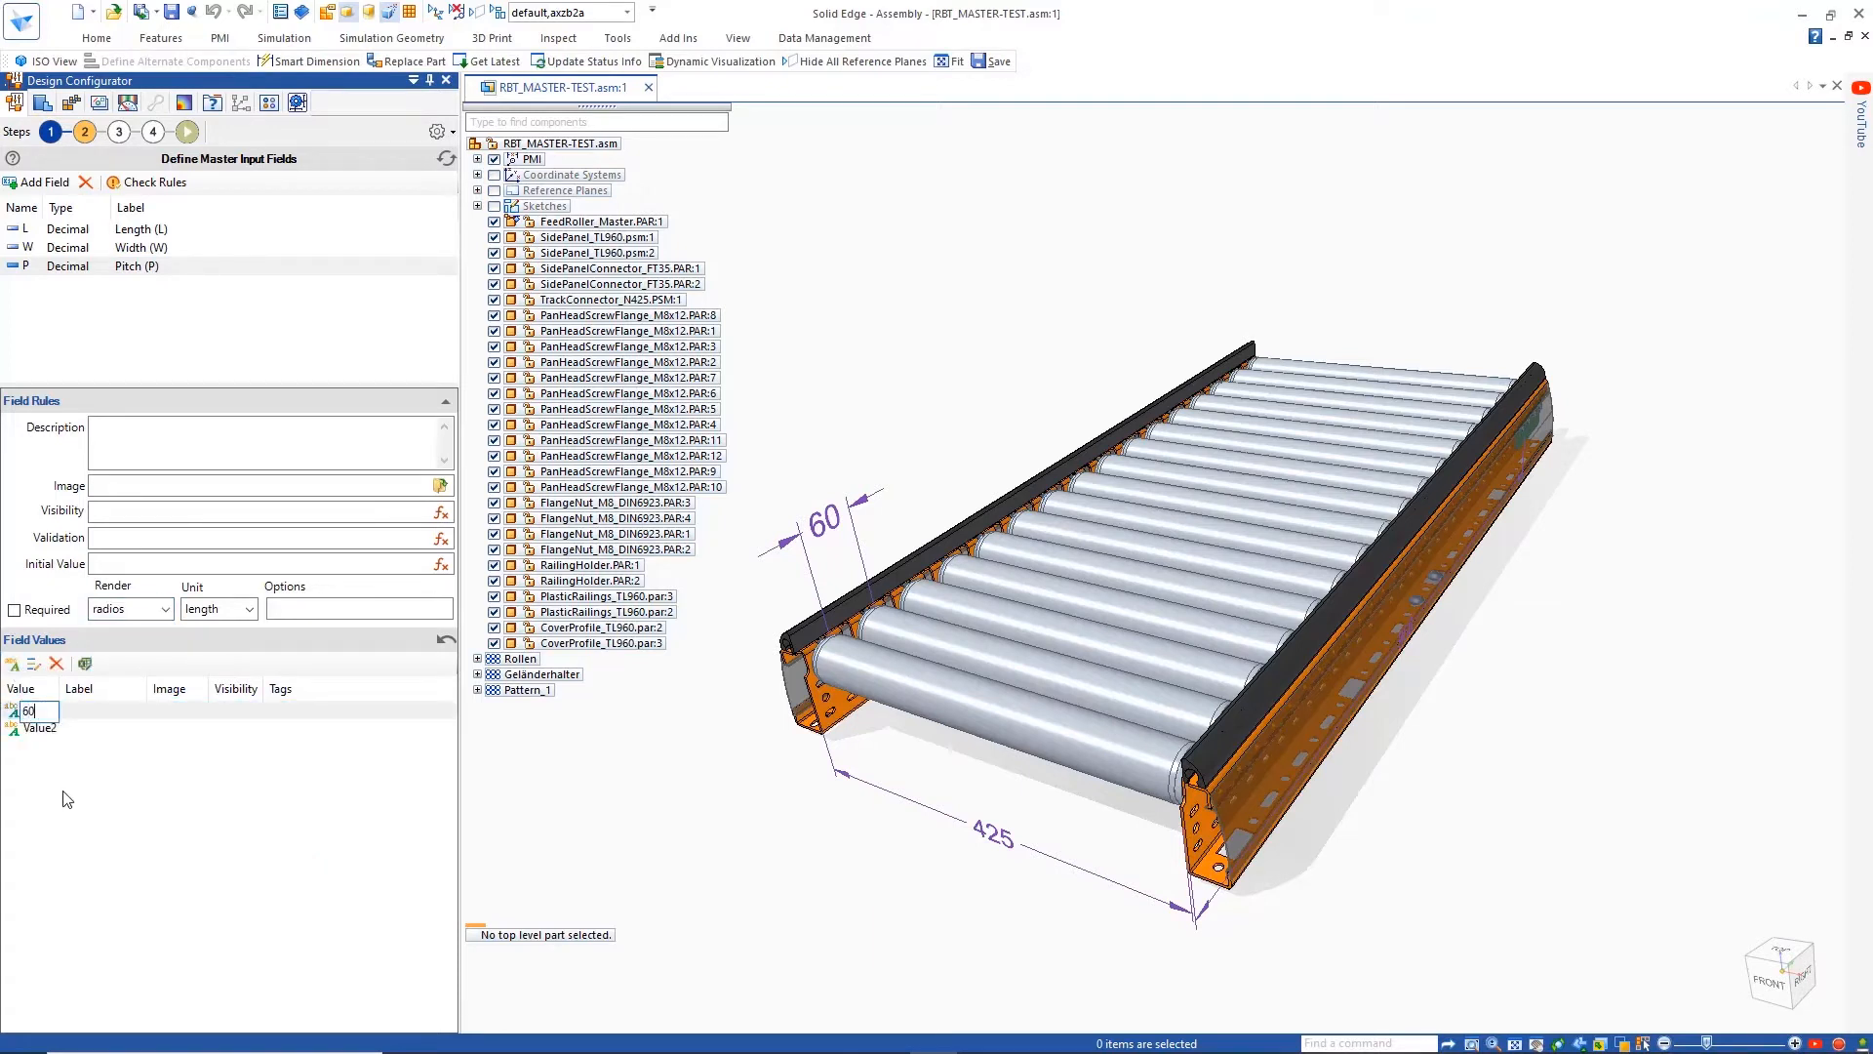
key("Return")
type("90")
key("Return")
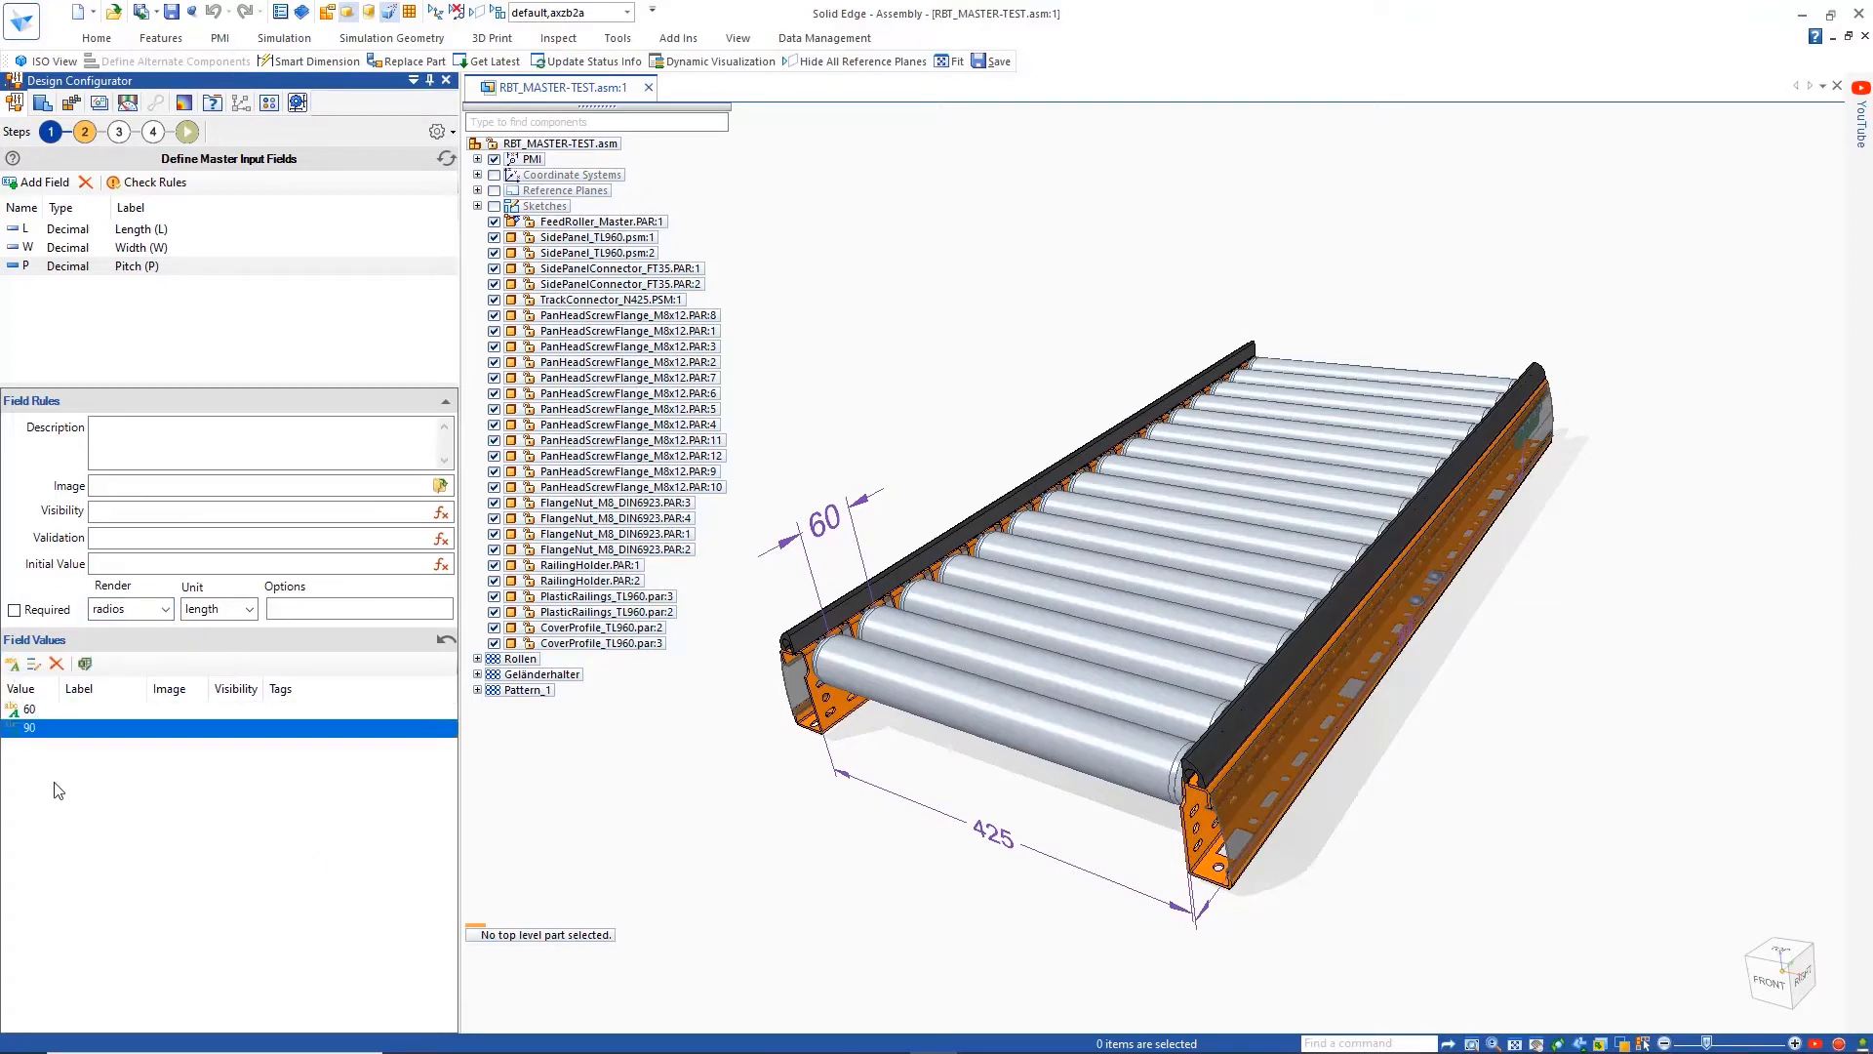
Open the visibility expression of pitch value 60 for editing and expand the input variables
left_click(234, 709)
left_click(251, 712)
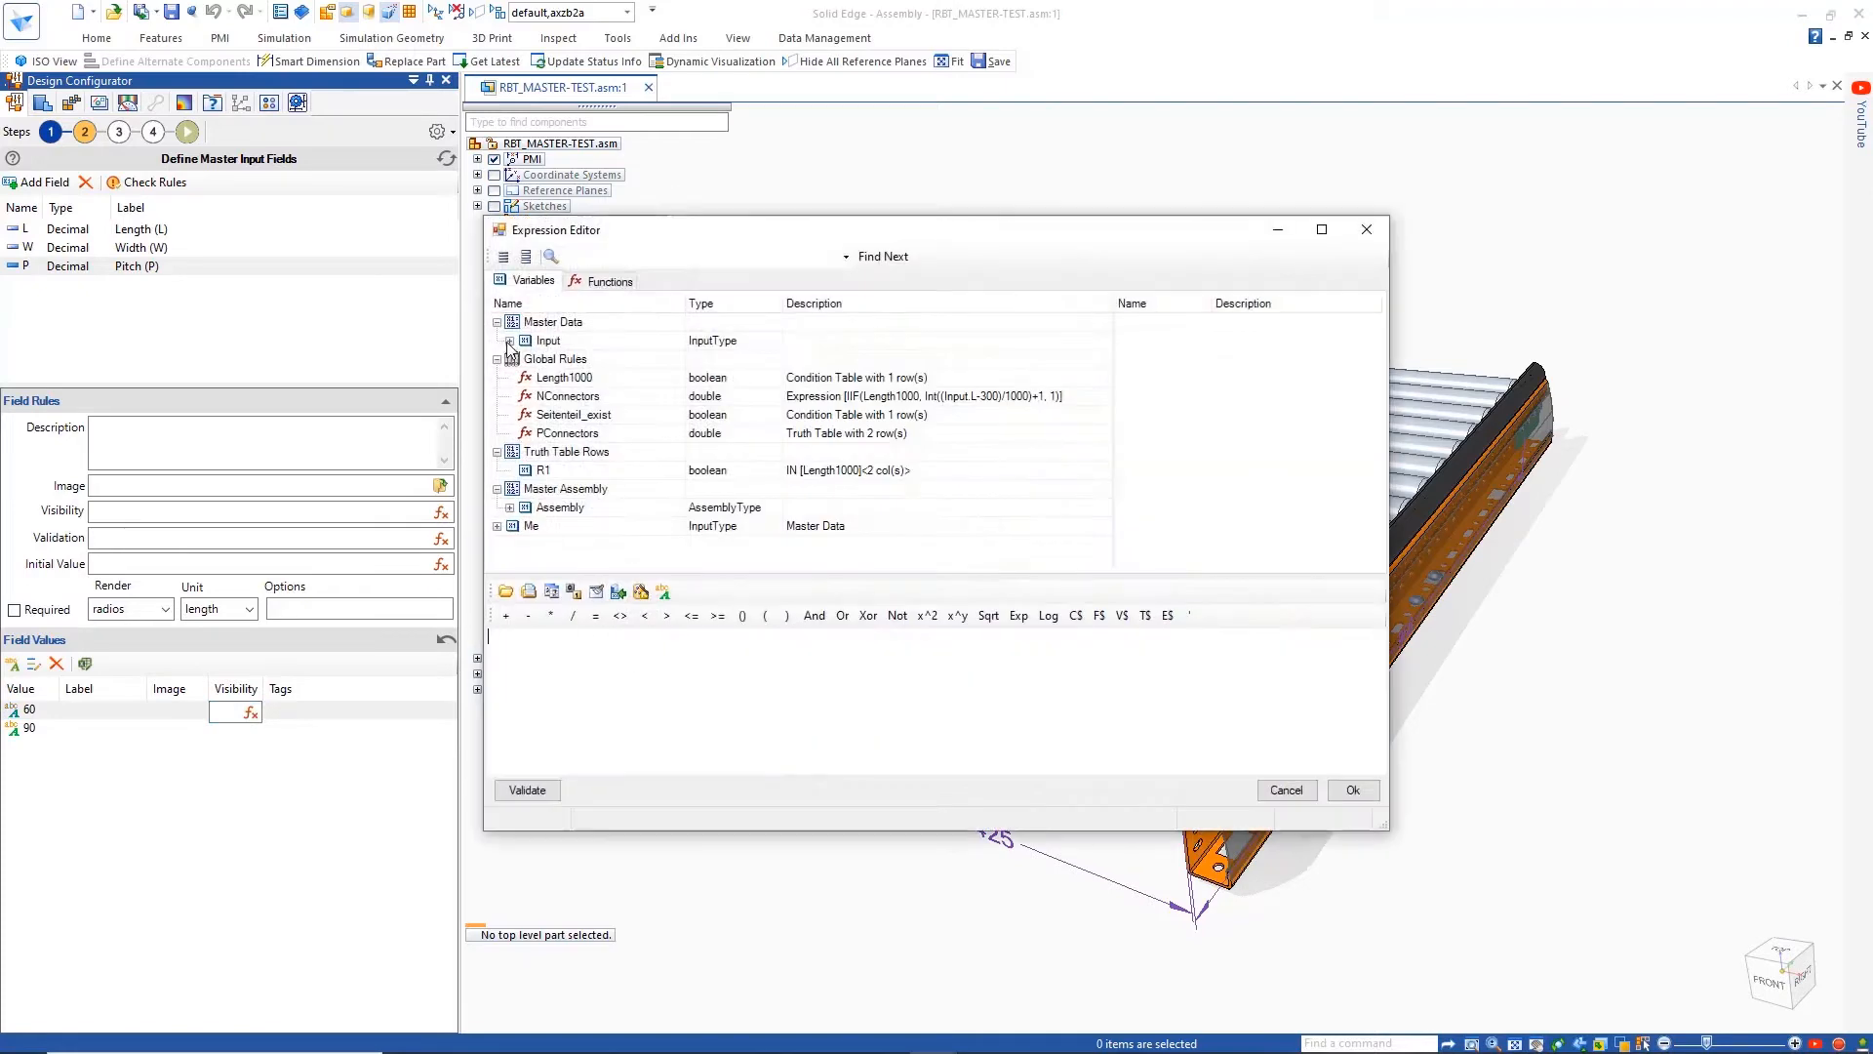
left_click(509, 340)
Try a visibility condition of Input.L=1020 Or Input.L equal to a second length, and clear the expression
double_click(552, 377)
left_click(595, 616)
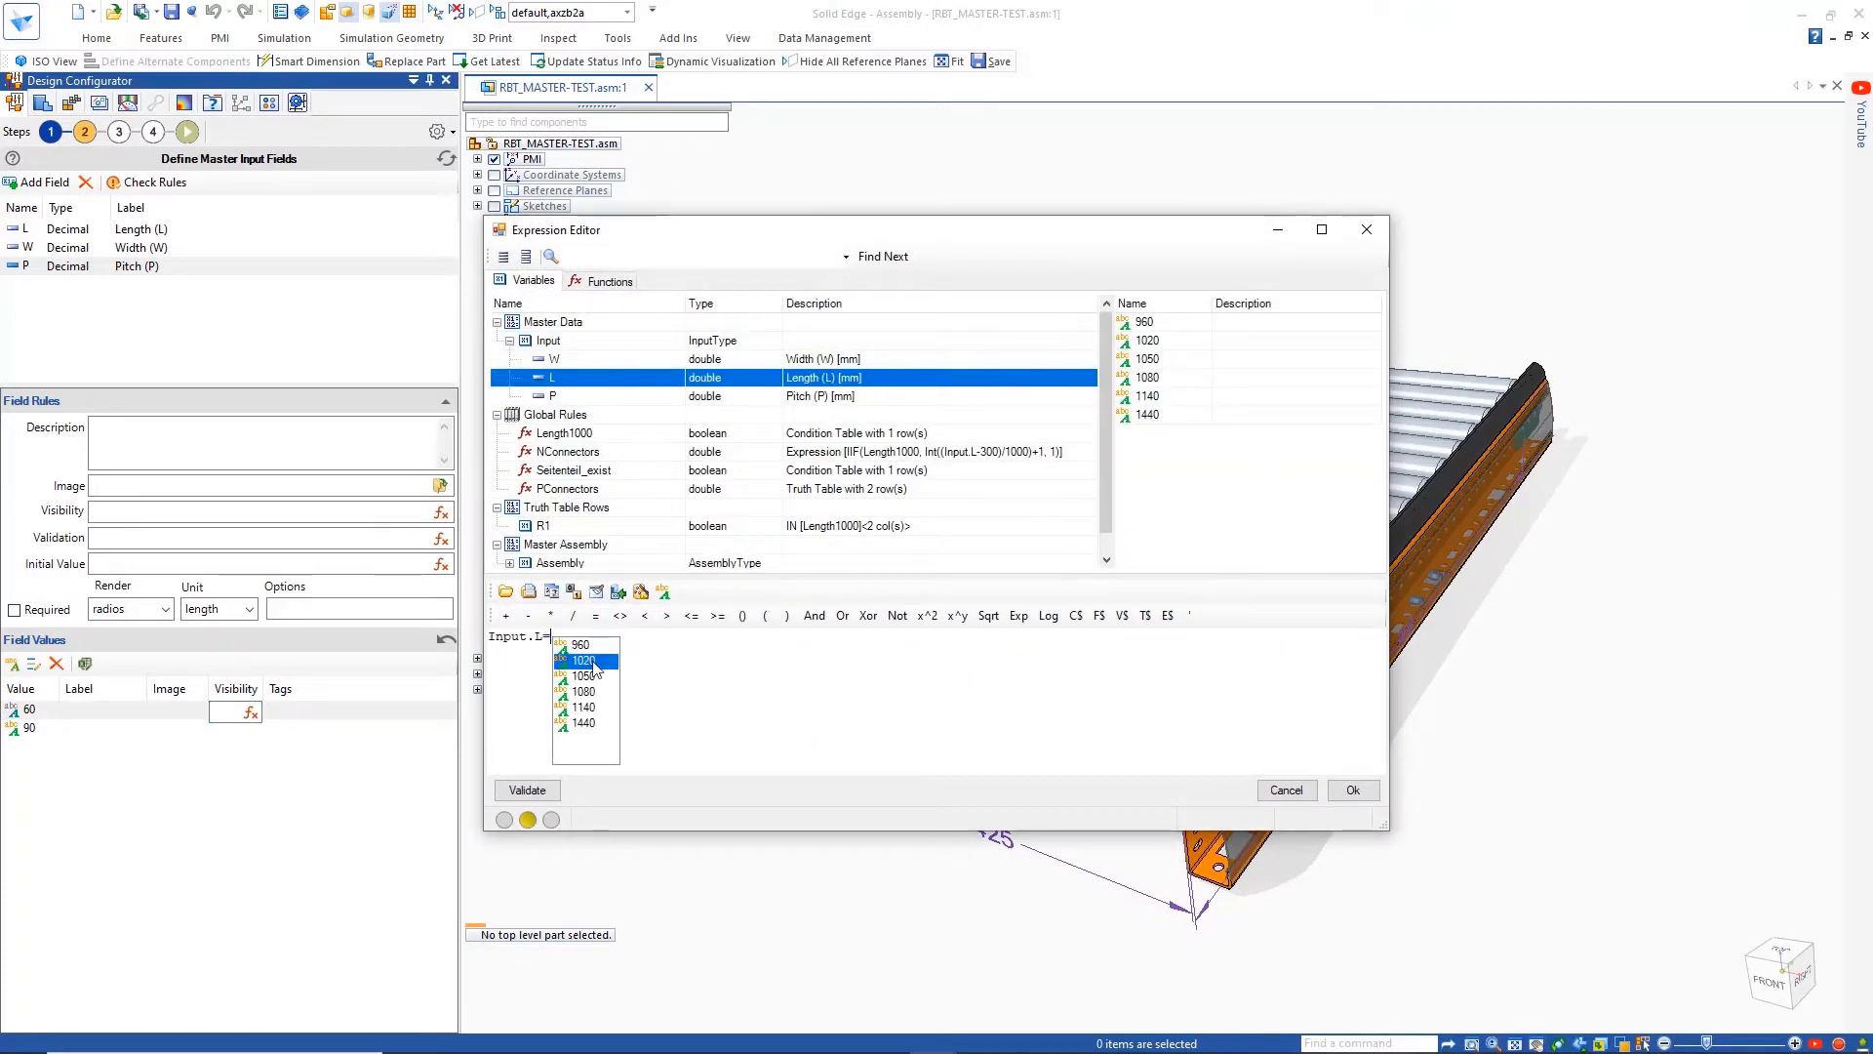
left_click(586, 662)
left_click(842, 615)
double_click(583, 380)
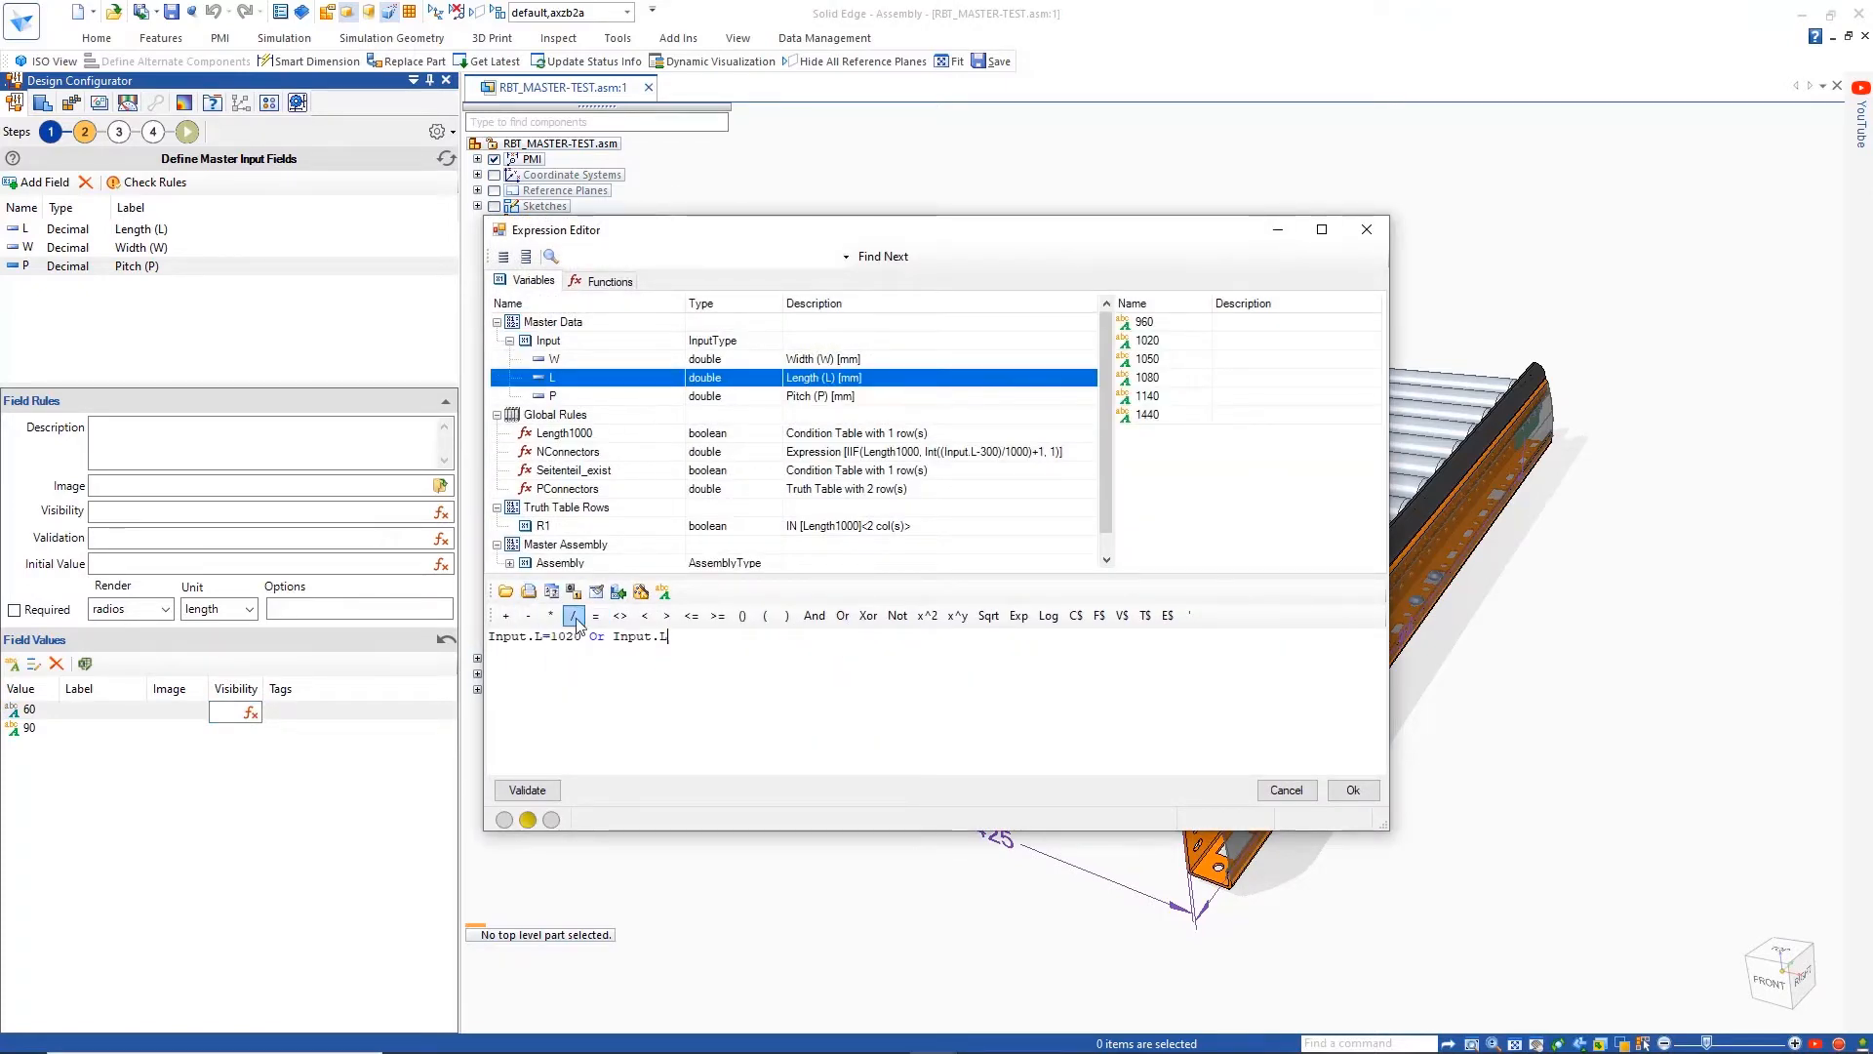
left_click(595, 616)
left_click(706, 721)
left_click_drag(734, 645, 489, 638)
key("Delete")
Insert the math function Mod(val1, val2) into the visibility expression of pitch value 60
left_click(607, 281)
left_click_drag(1373, 368, 1373, 516)
left_click(510, 395)
left_click_drag(1369, 441, 1372, 484)
double_click(586, 482)
Complete the visibility expression of pitch value 60 as Mod(Input.L-60, 60)=0, validate it and accept it
double_click(535, 636)
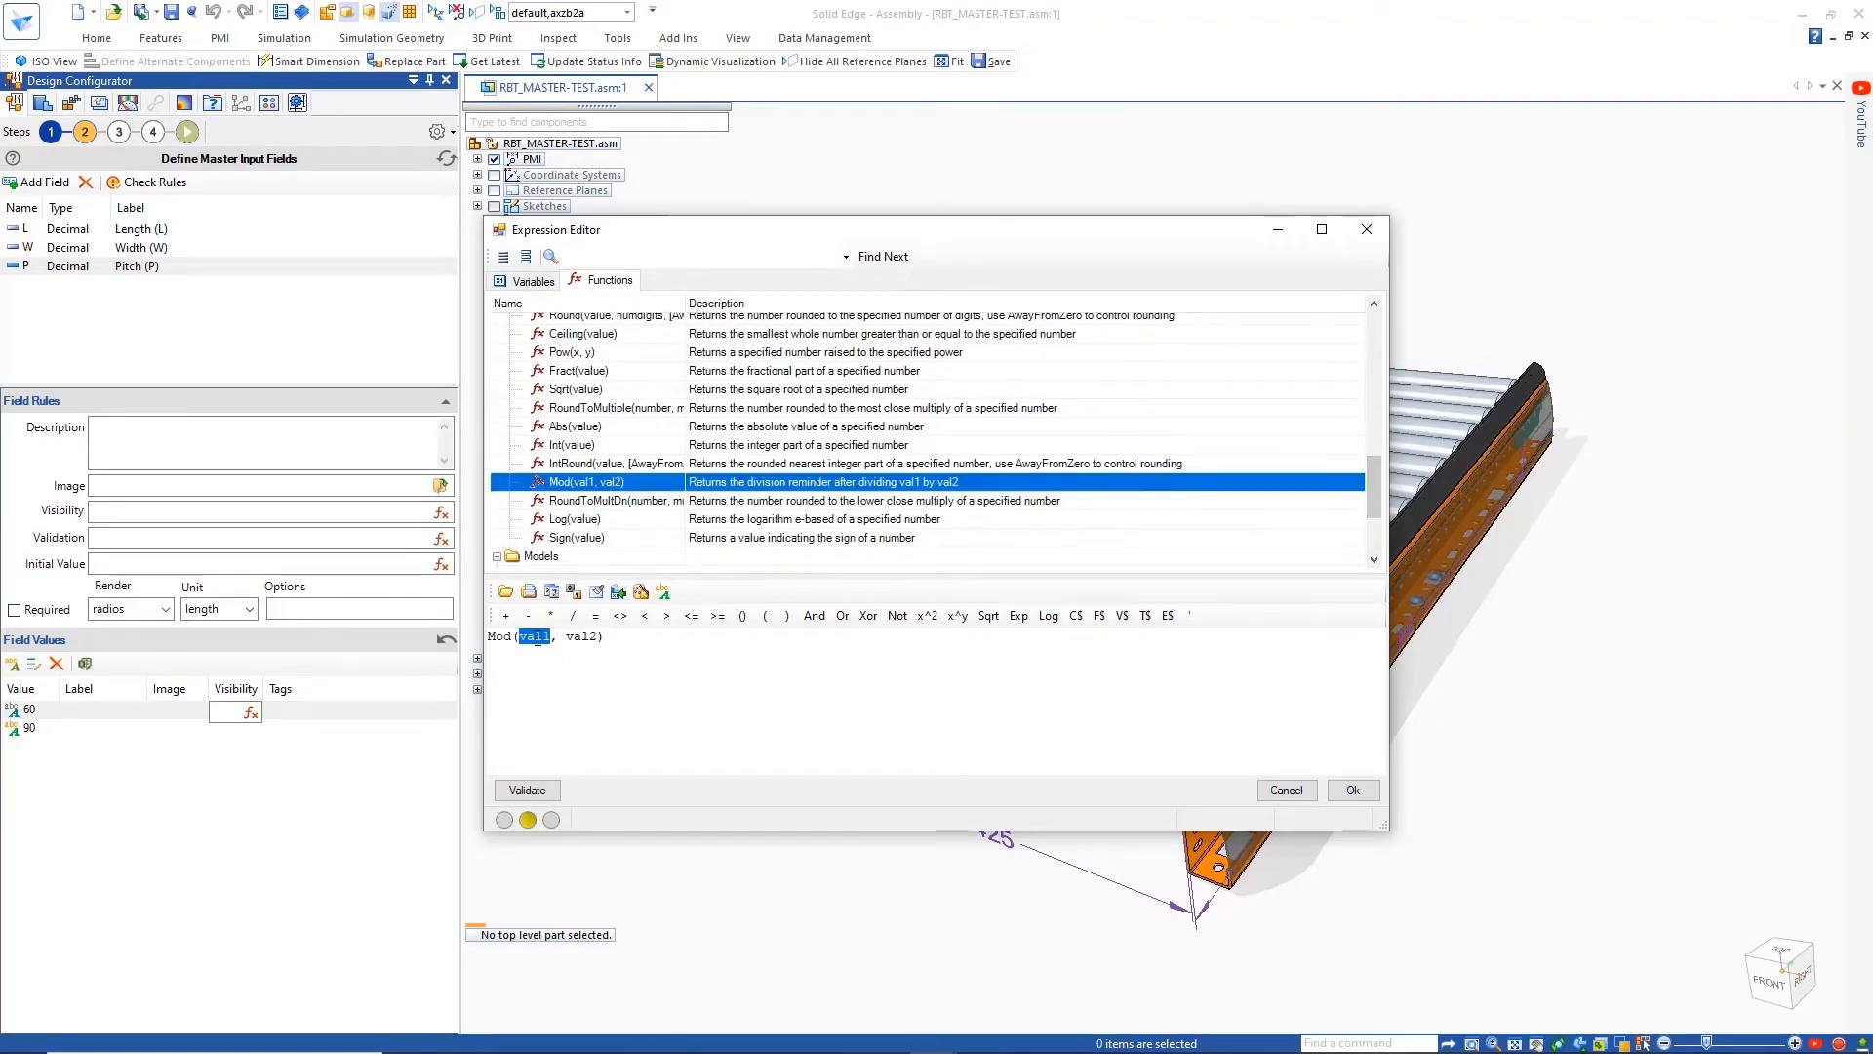
left_click(525, 281)
double_click(552, 377)
type("-60")
double_click(630, 637)
type("60")
key("Right")
left_click(596, 617)
type("0")
left_click(527, 790)
left_click(1353, 790)
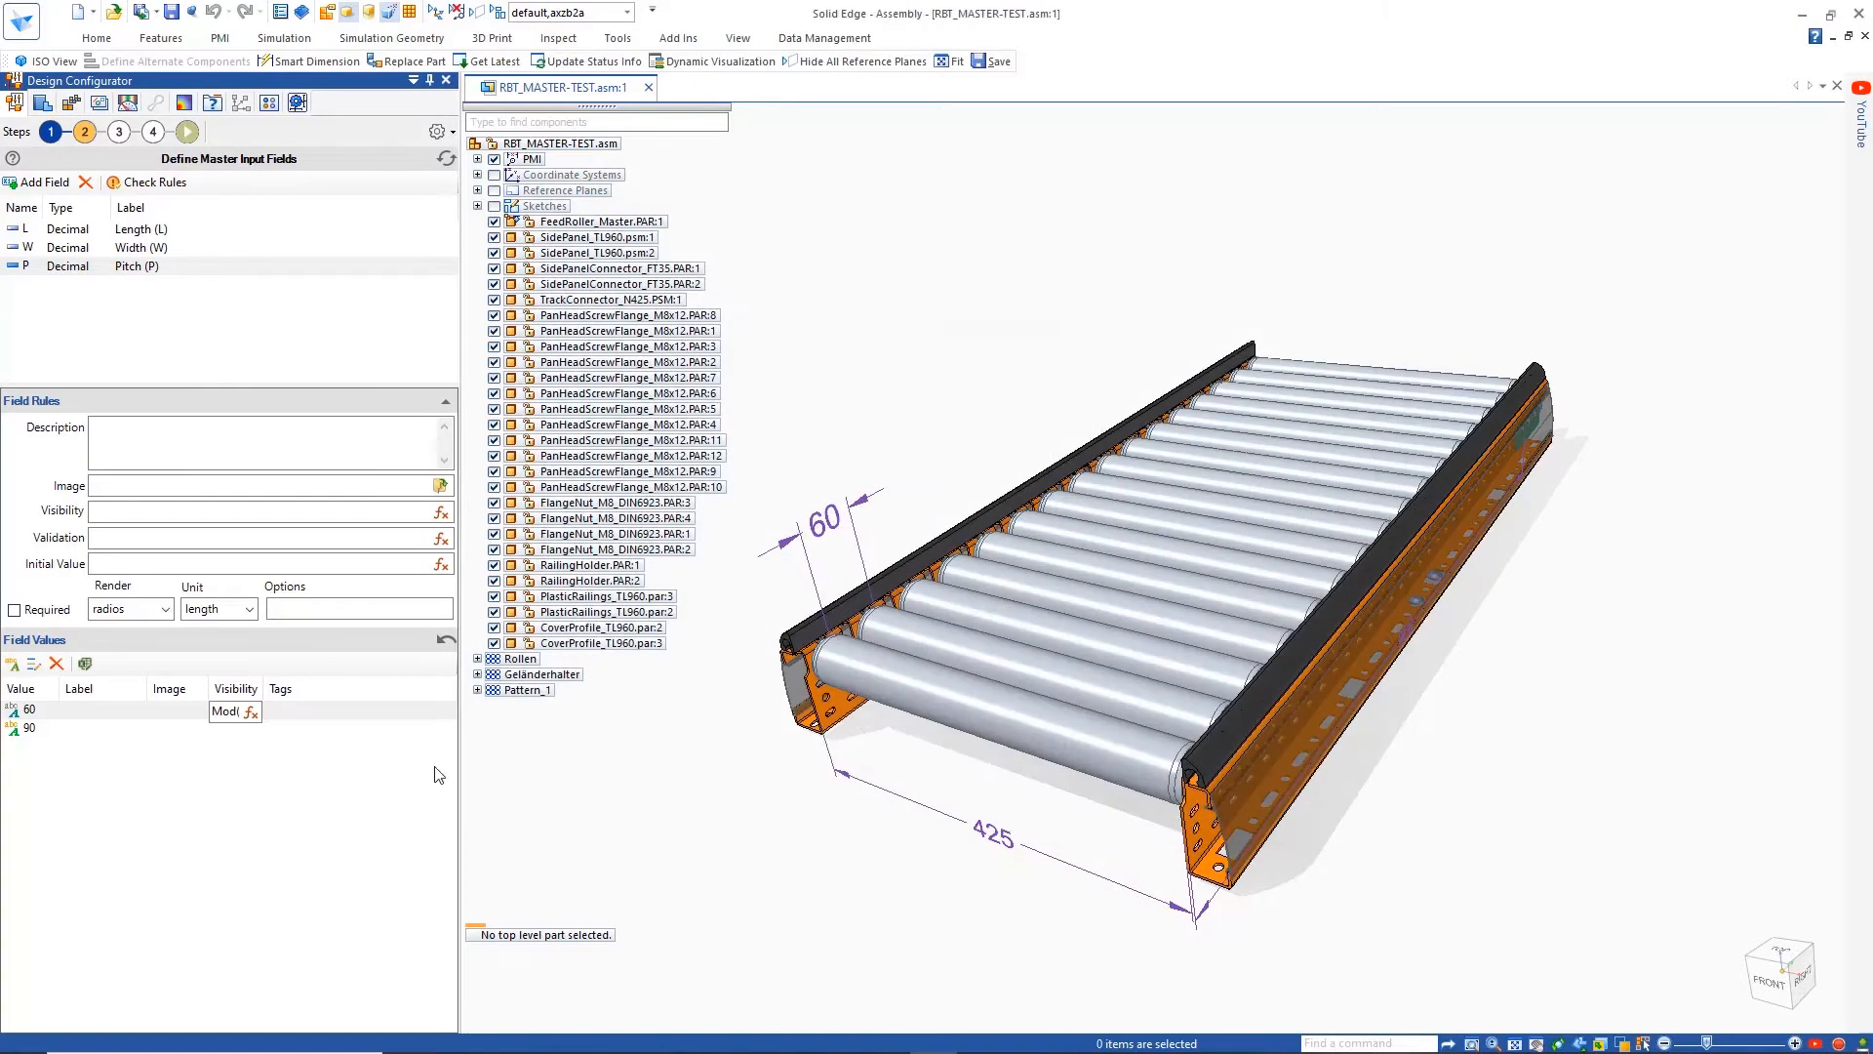
Copy the visibility expression to pitch value 90 and change it to Mod(Input.L-60, 90)=0
left_click(265, 712)
left_click(264, 716)
right_click(264, 716)
left_click(289, 778)
left_click(258, 730)
right_click(258, 730)
left_click(297, 812)
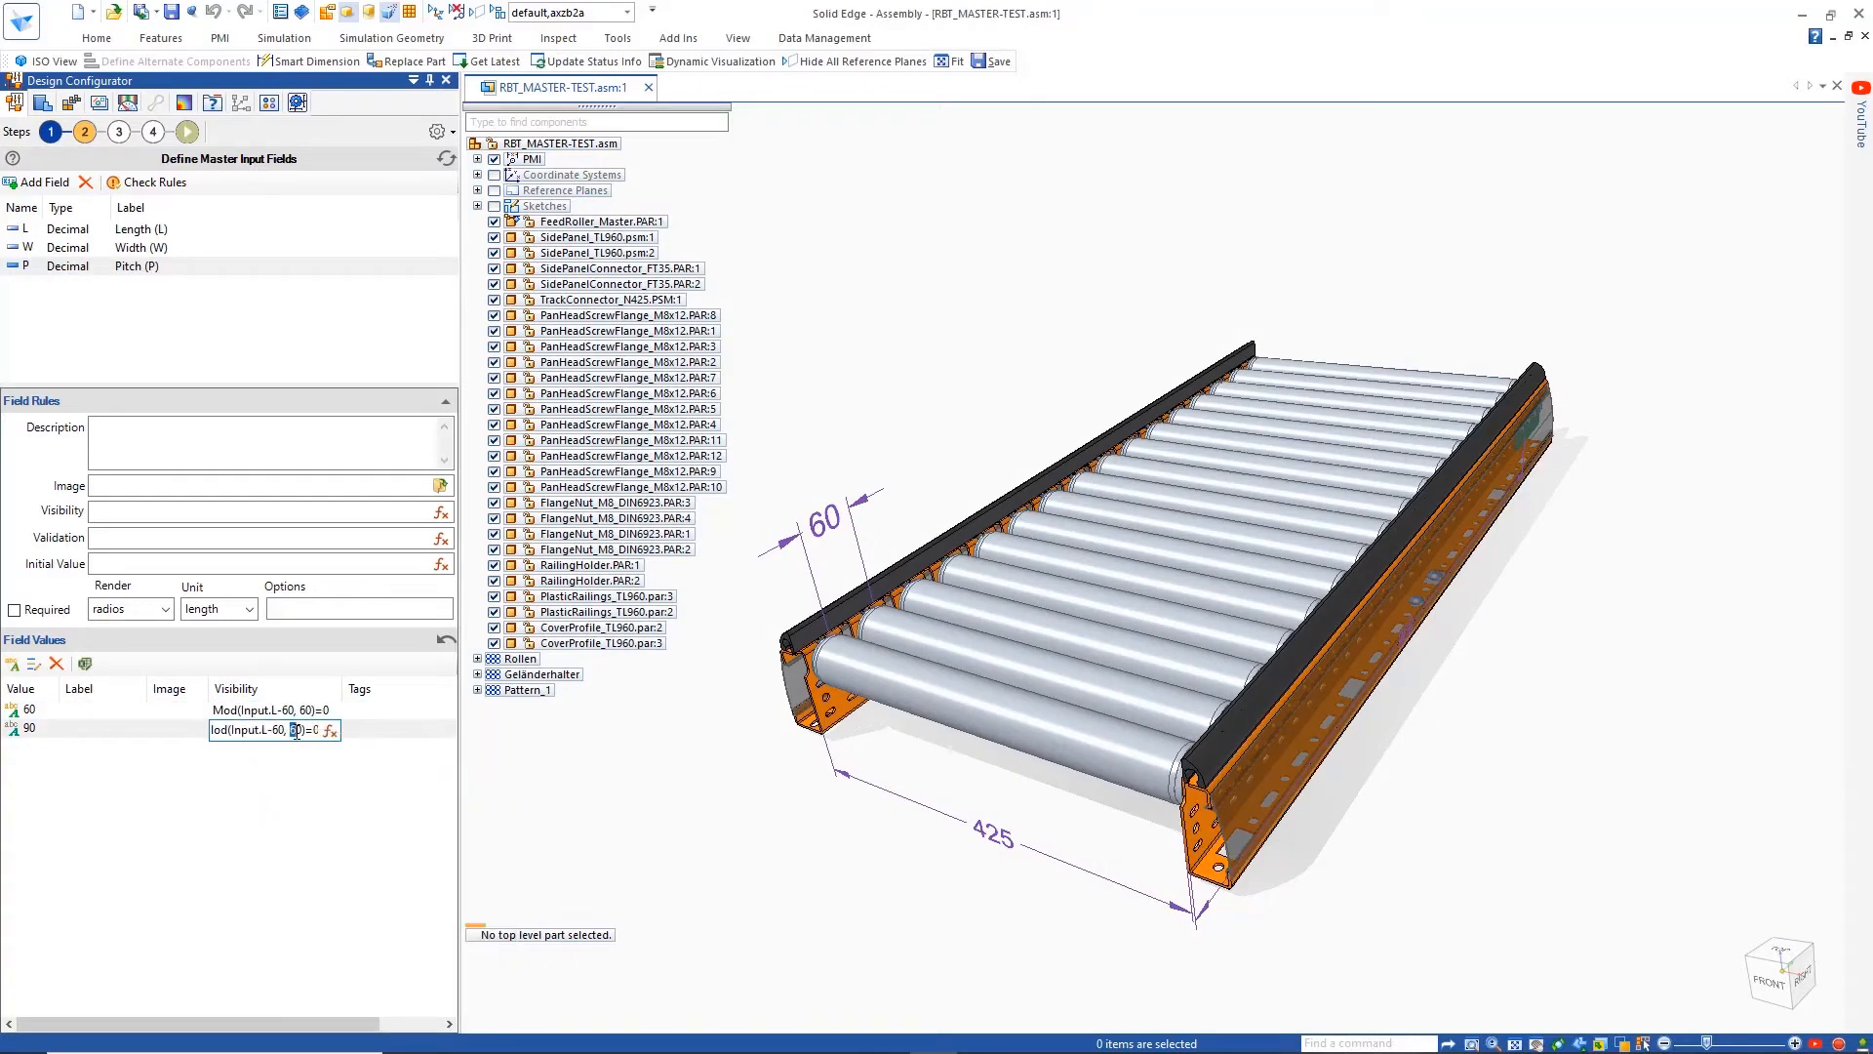
type("90")
left_click(288, 789)
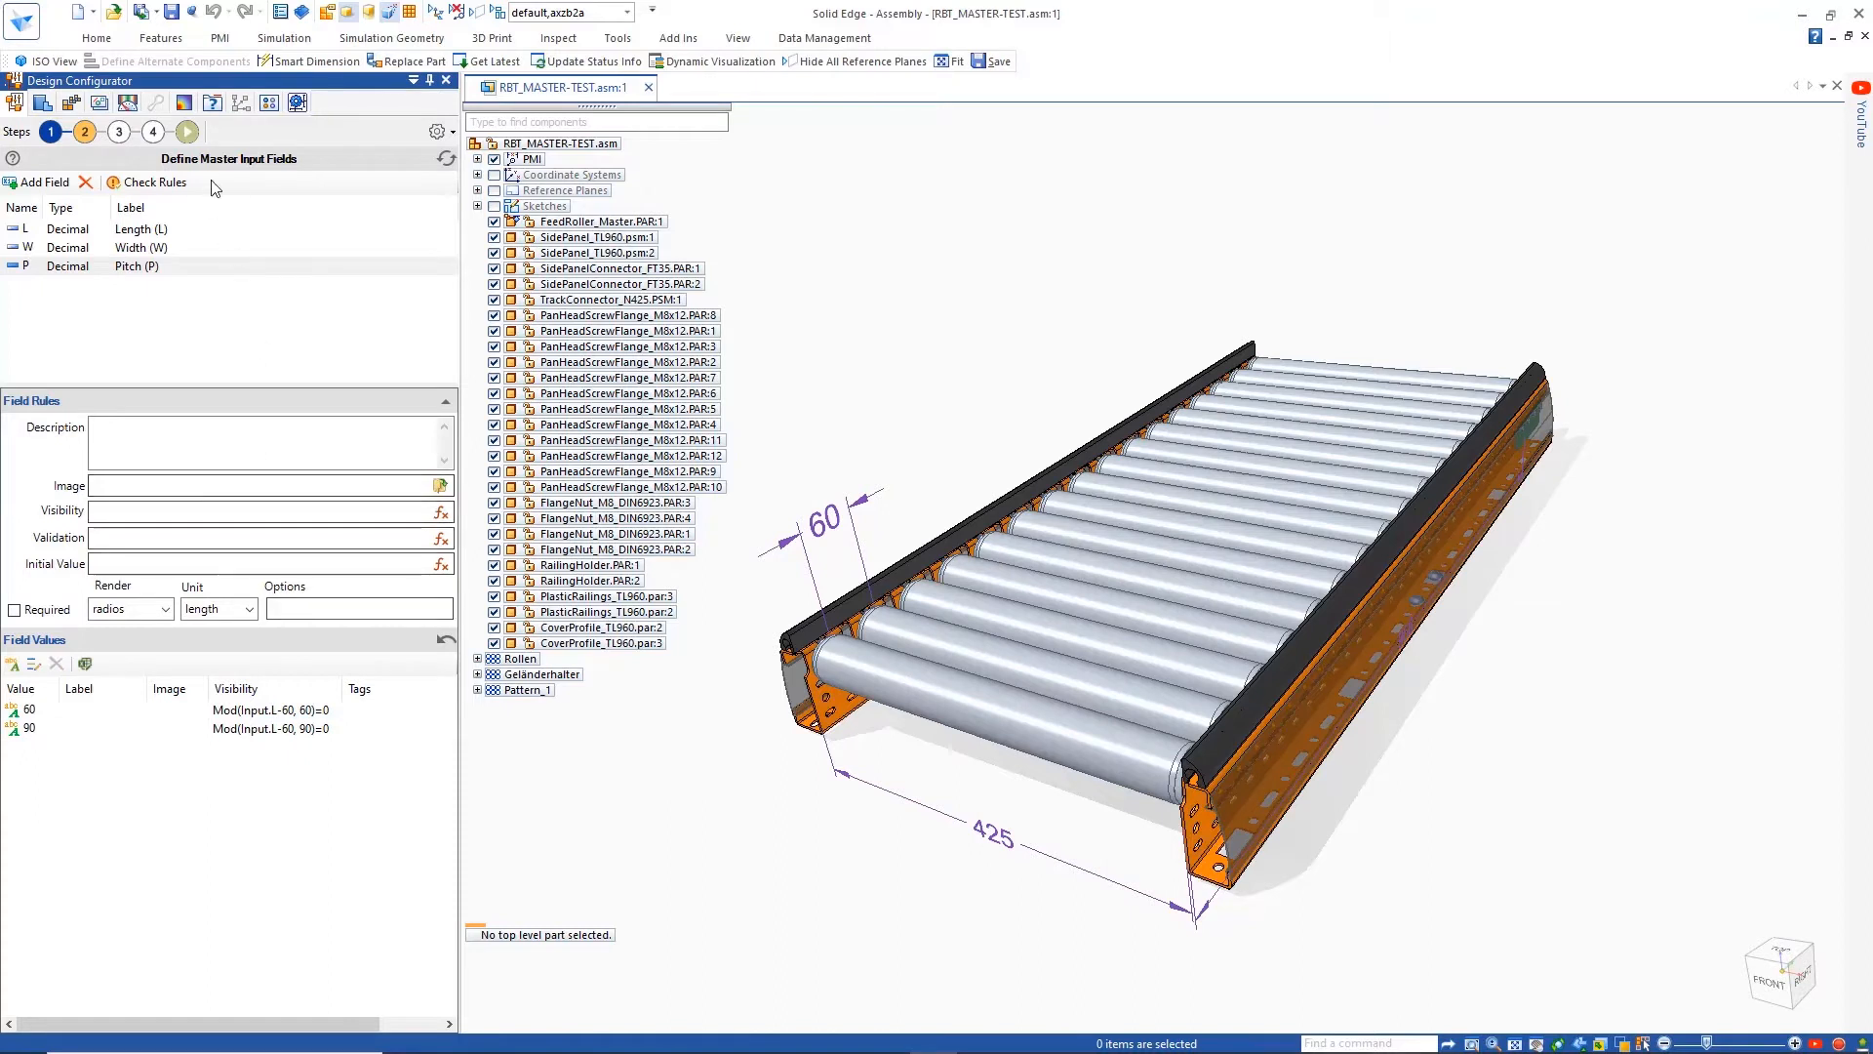
Test the configuration form by choosing 1440 for Length (L) and checking the available pitch options
left_click(187, 132)
left_click(60, 424)
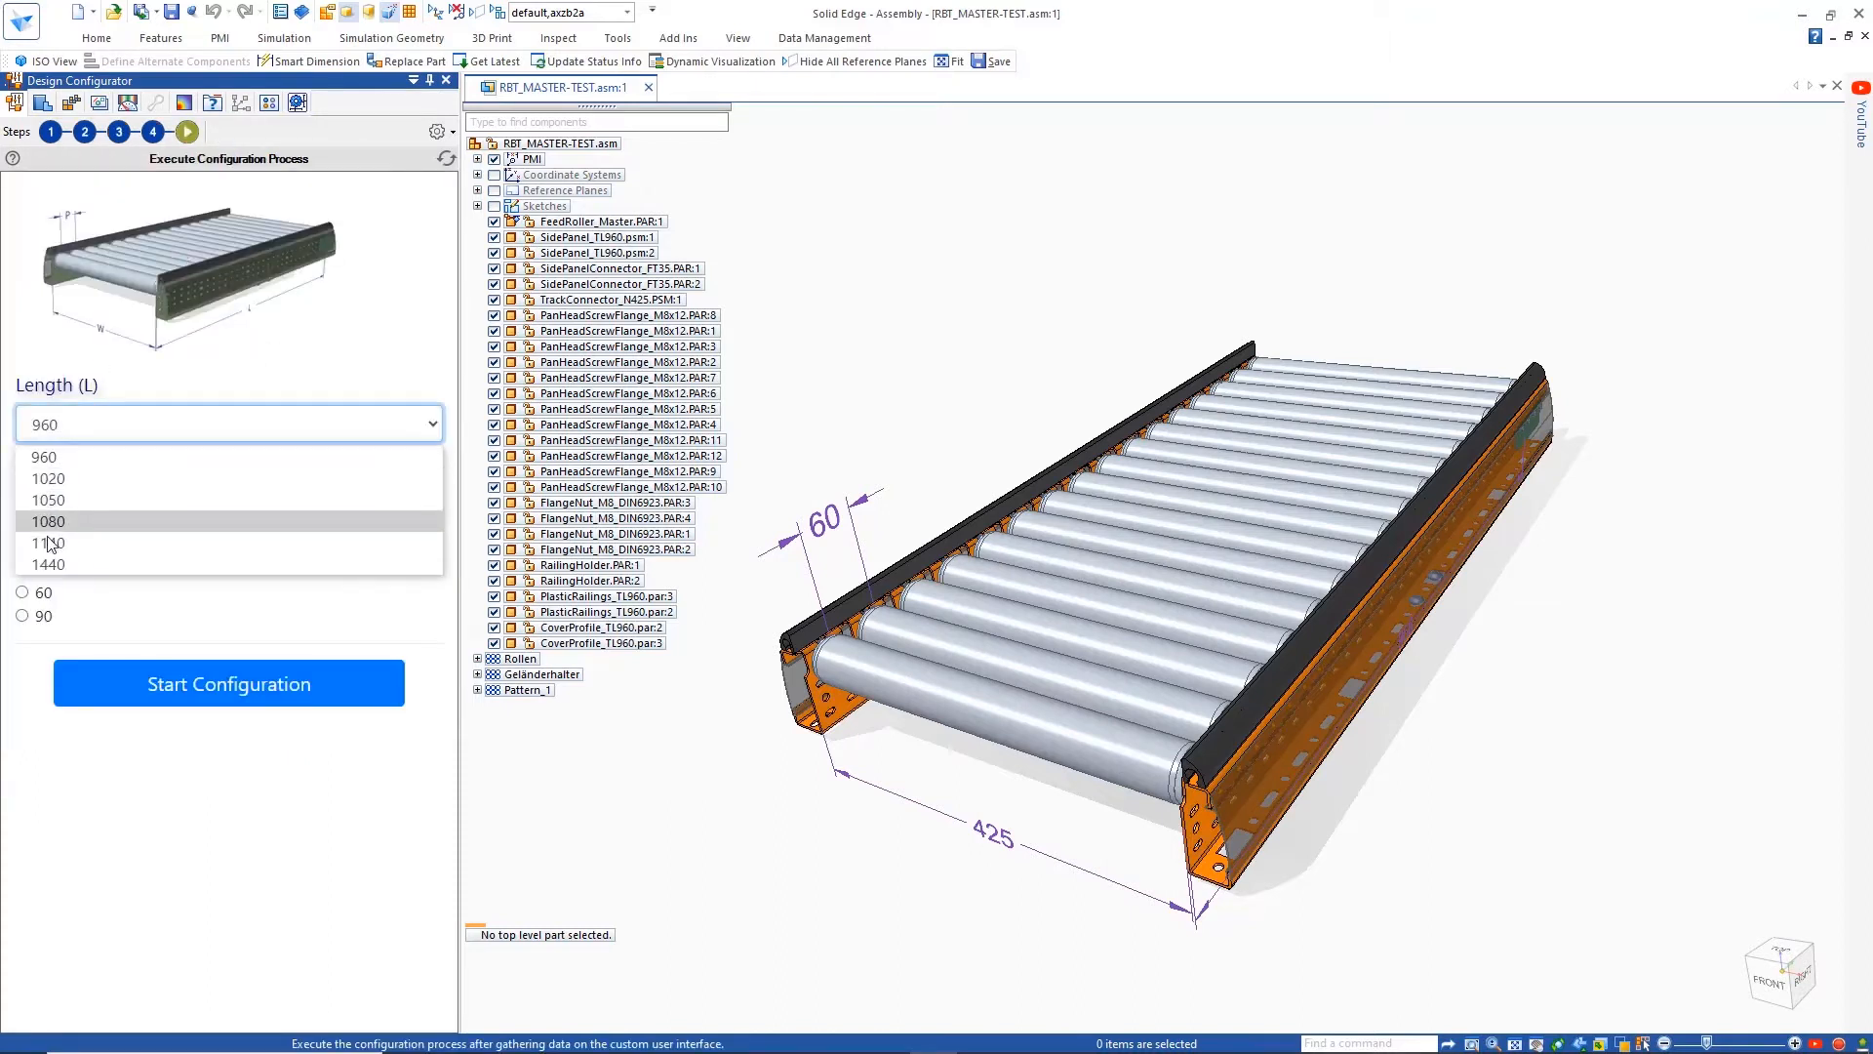
left_click(90, 568)
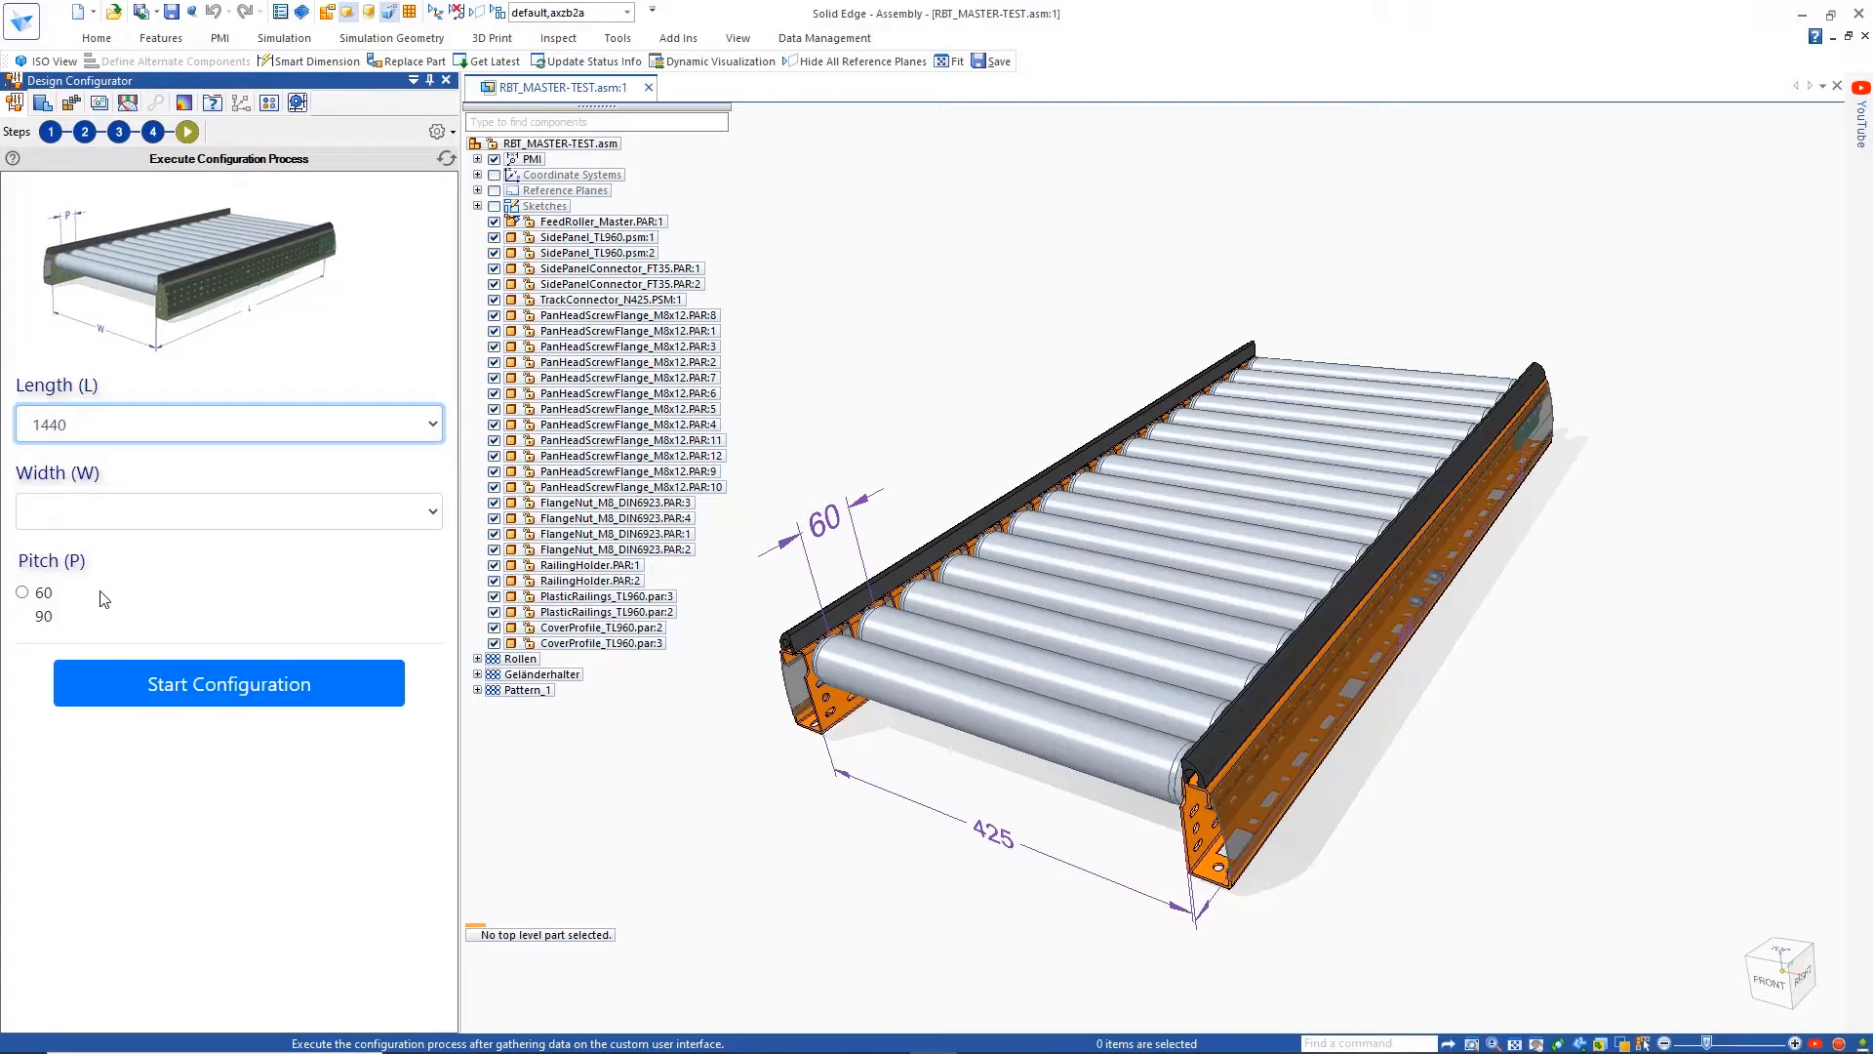
Review the available global rule types and the details of the Length1000, NConnectors and PConnectors rules
left_click(119, 132)
left_click(110, 184)
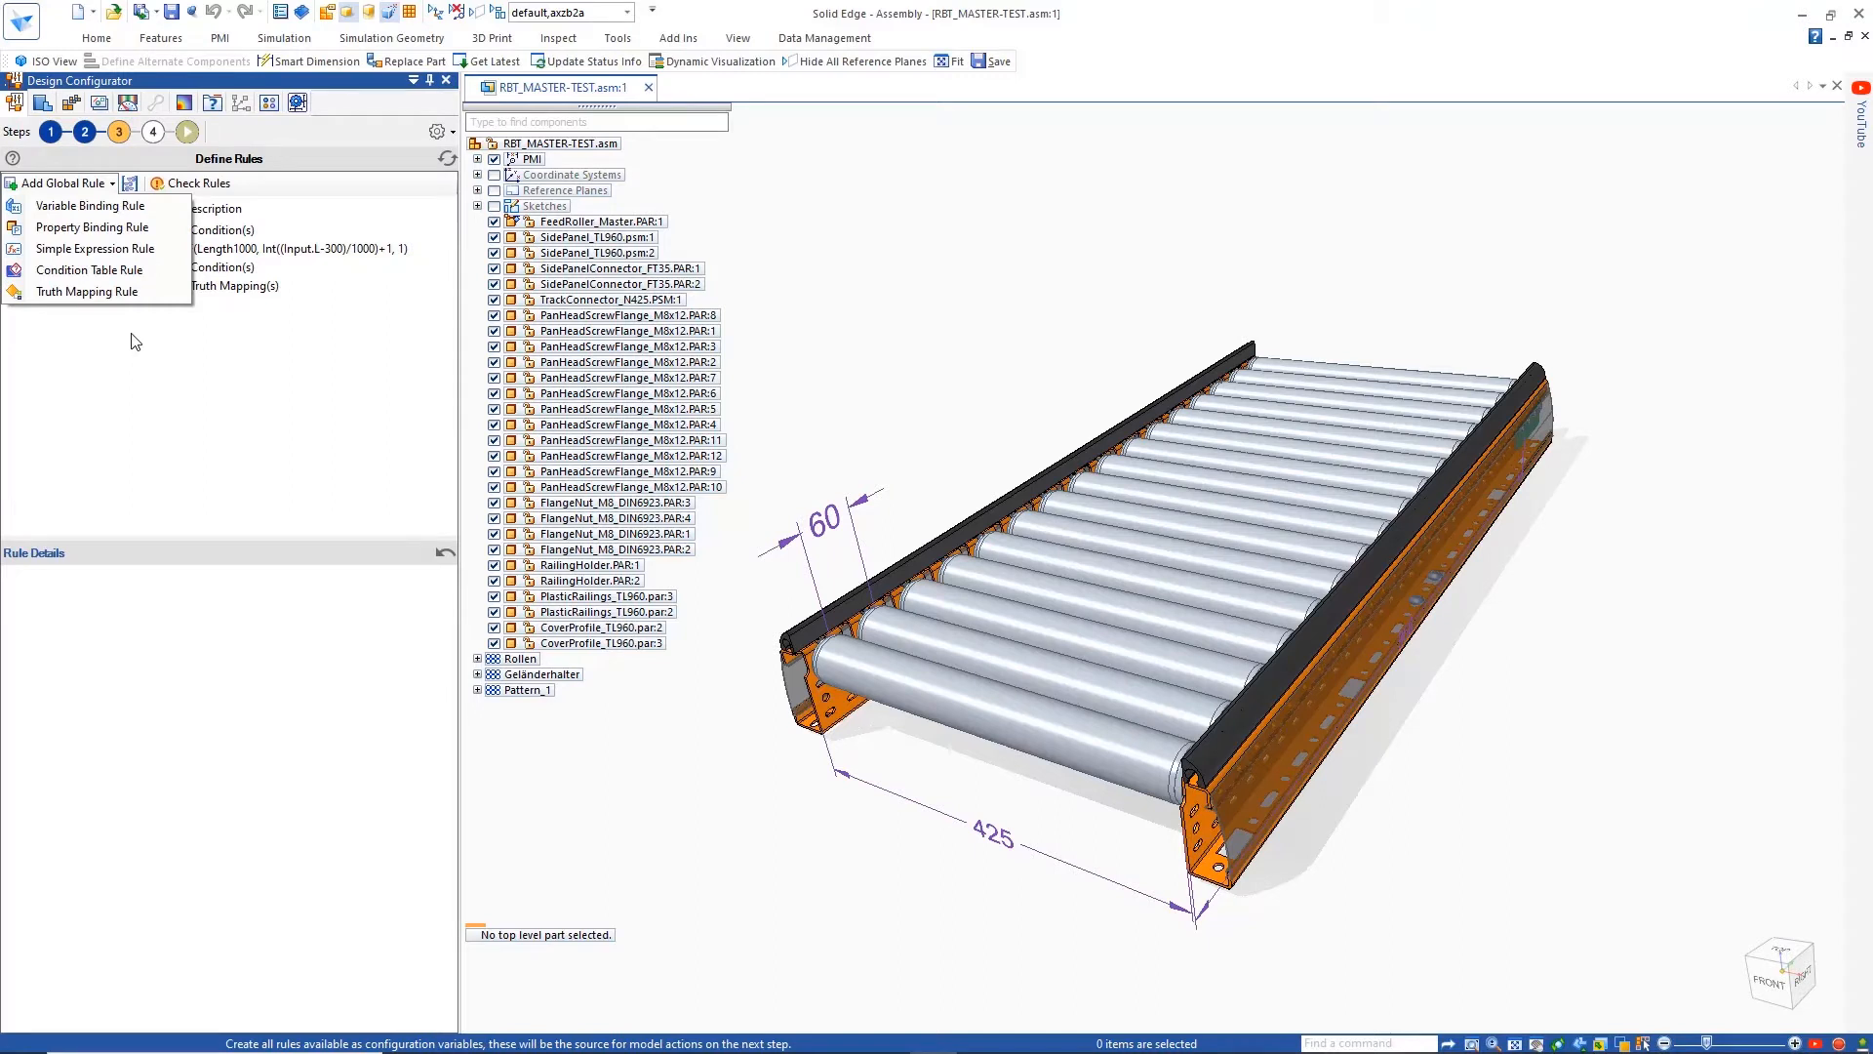
left_click(132, 333)
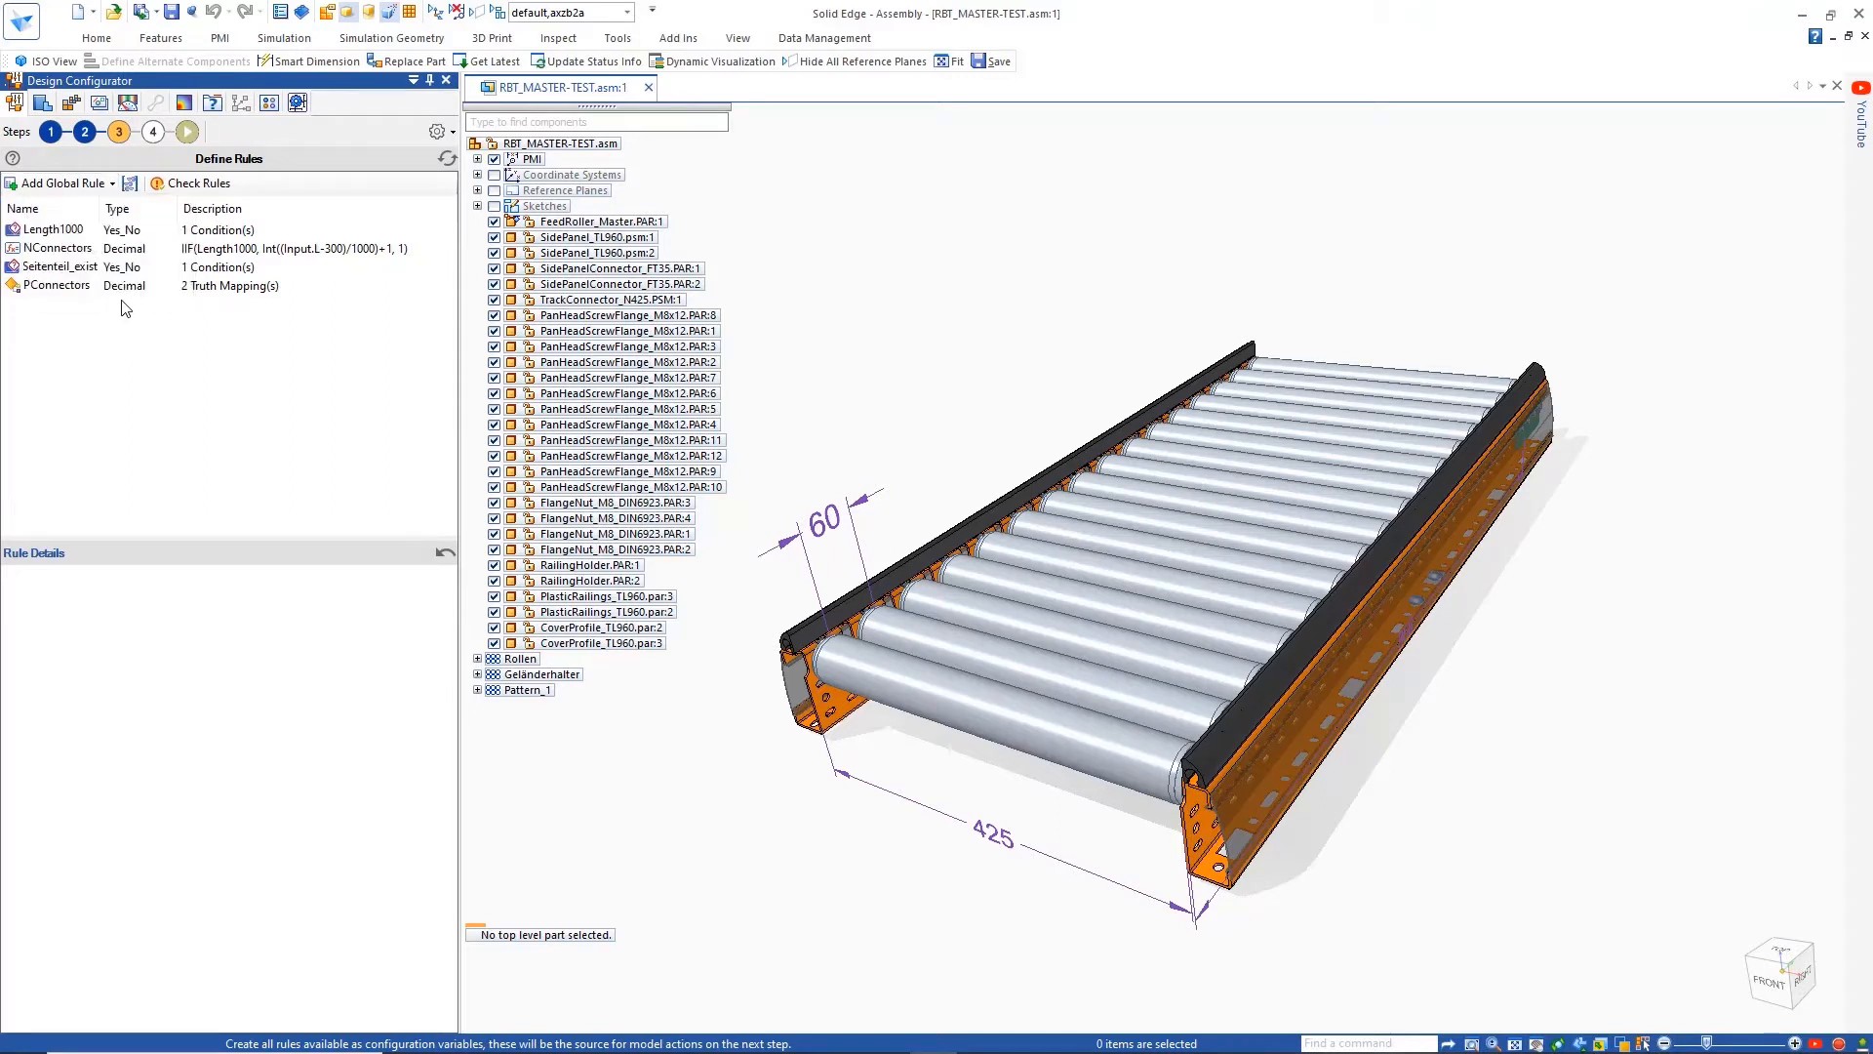
left_click(81, 233)
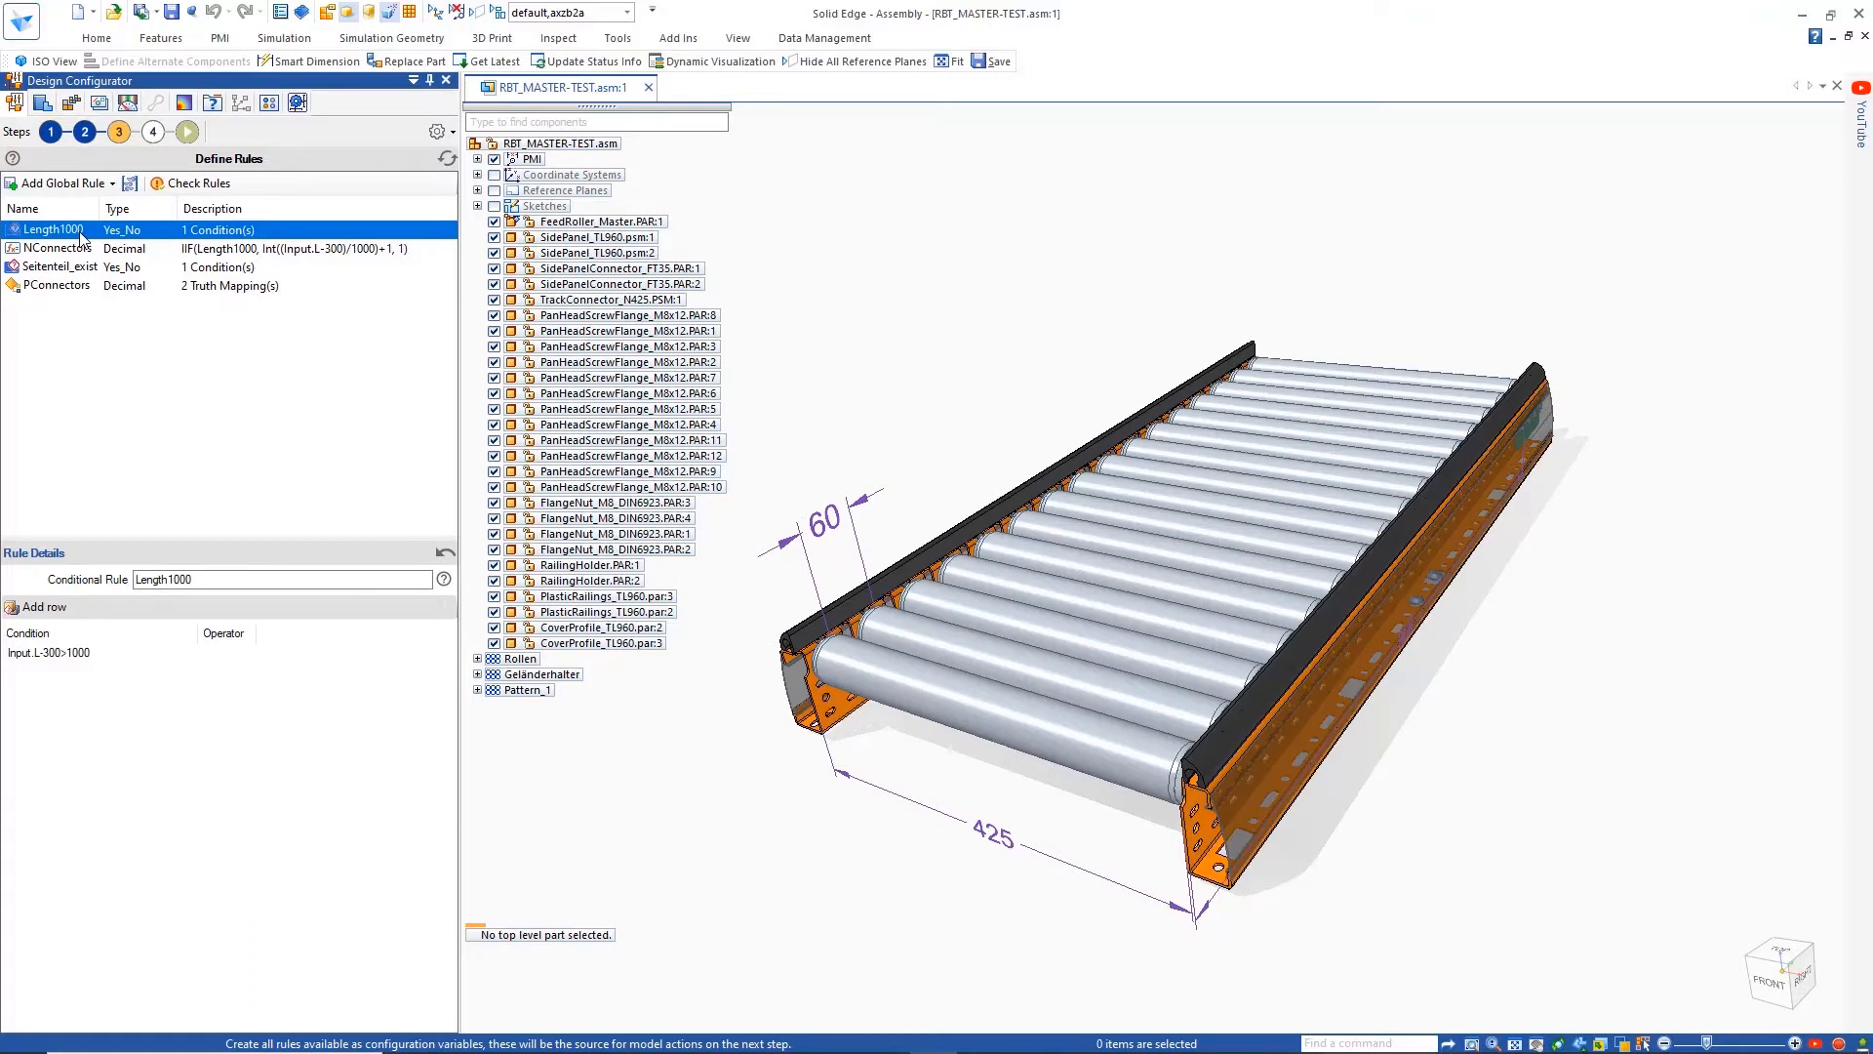
left_click(66, 251)
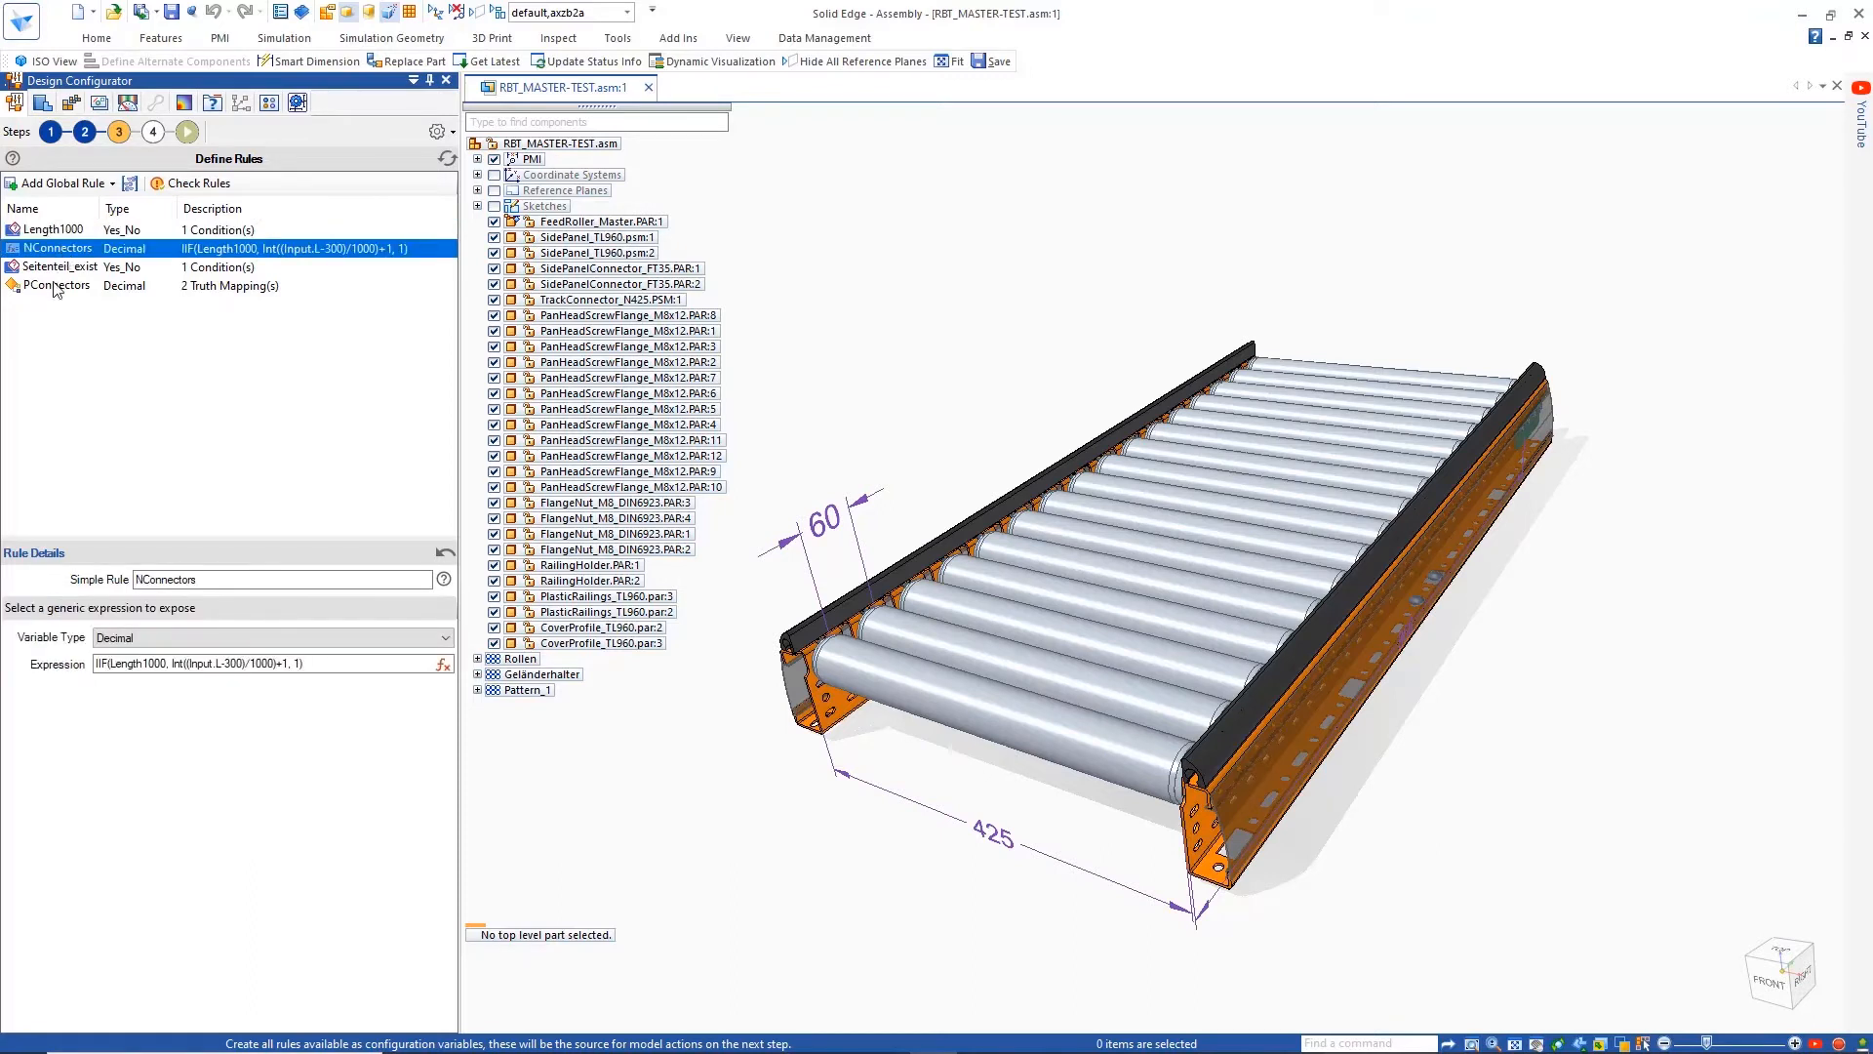
left_click(55, 287)
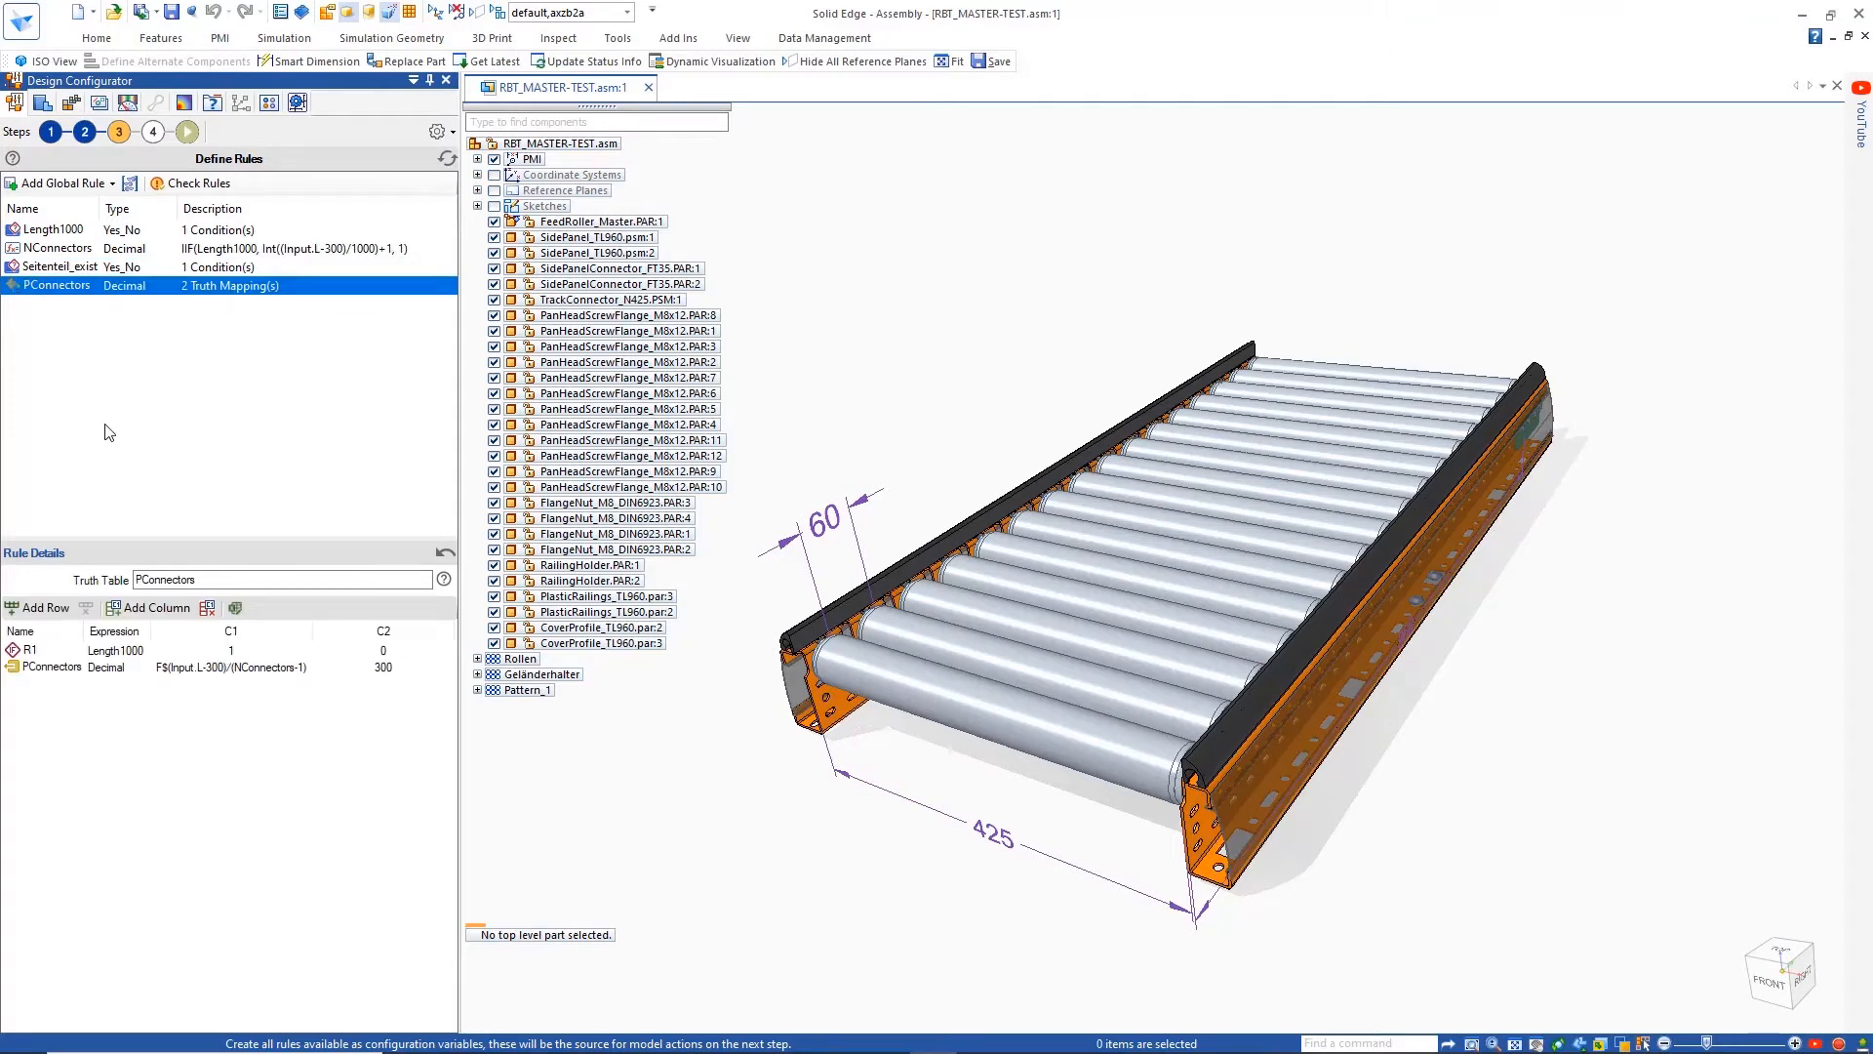
Add a global simple expression rule and name it ConnectorPos
left_click(80, 184)
left_click(53, 222)
double_click(189, 580)
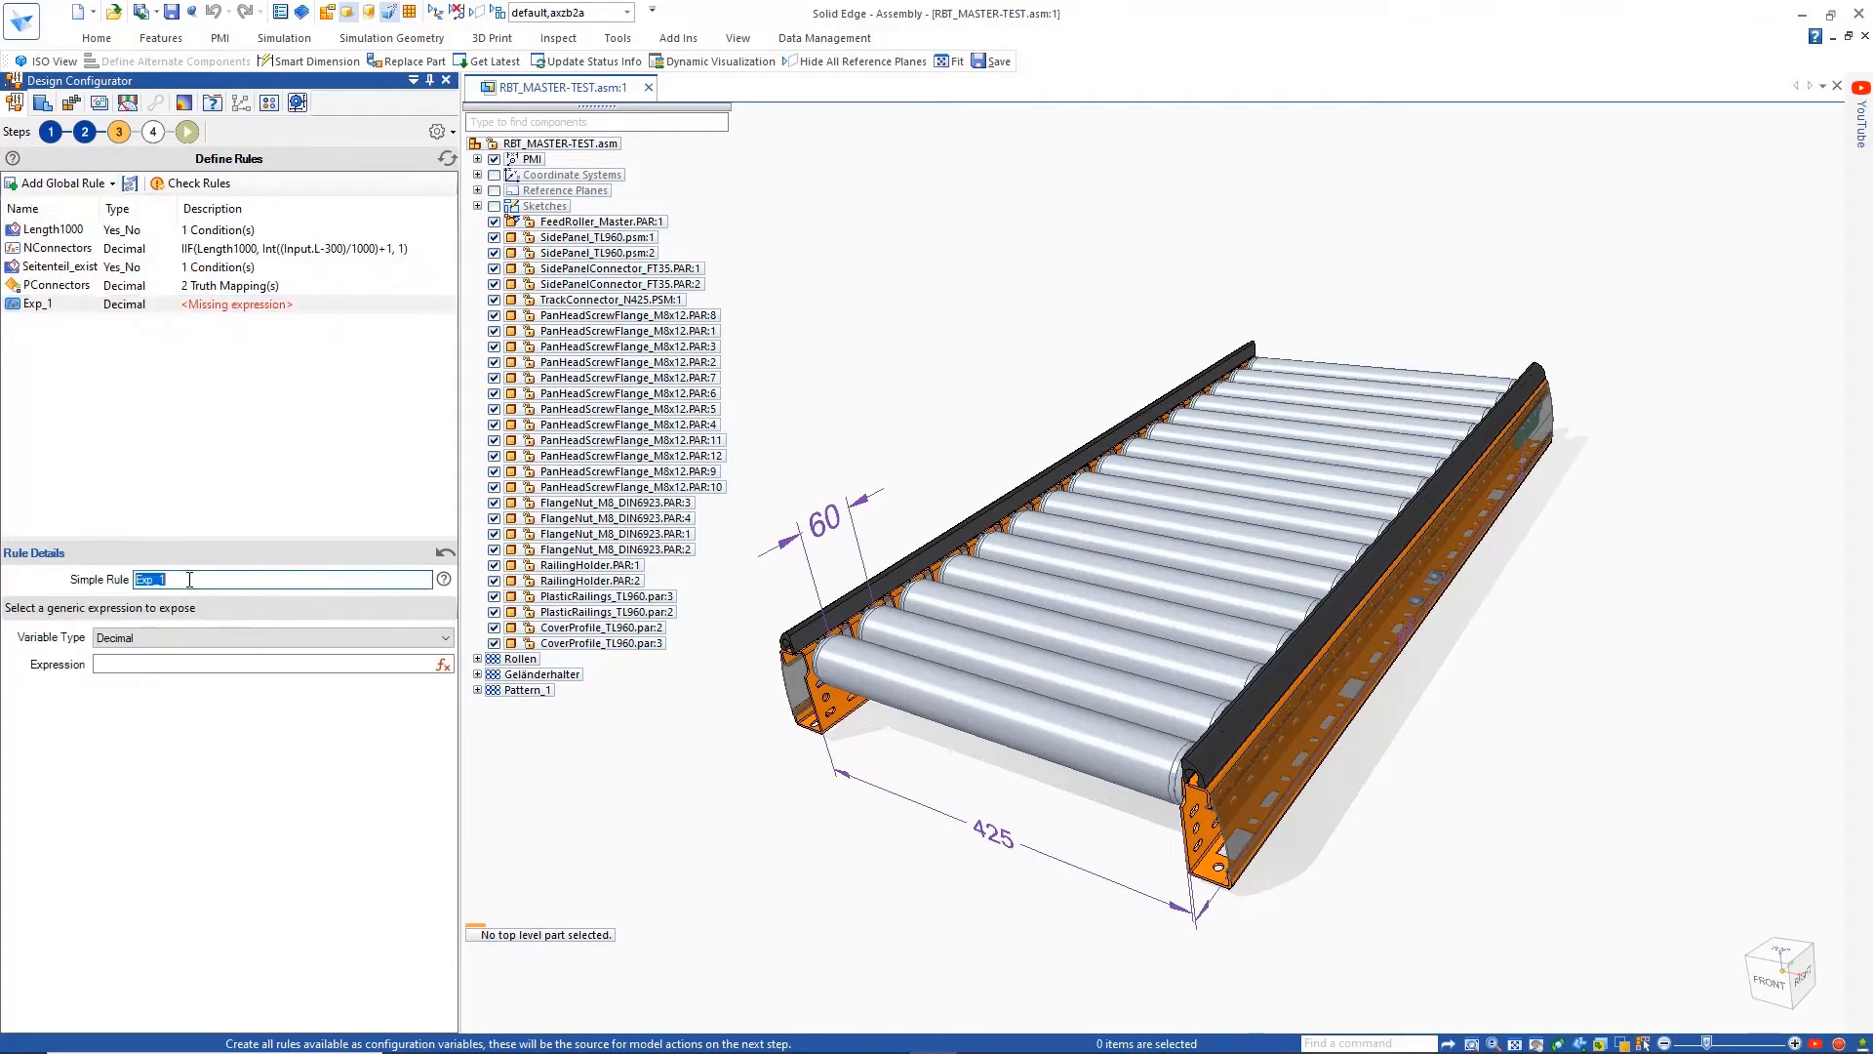
type("ConnectorPos")
Give the ConnectorPos rule an IIF expression returning 150 when Length1000 is true and otherwise a value based on Input.L
left_click(442, 665)
type("IIF(")
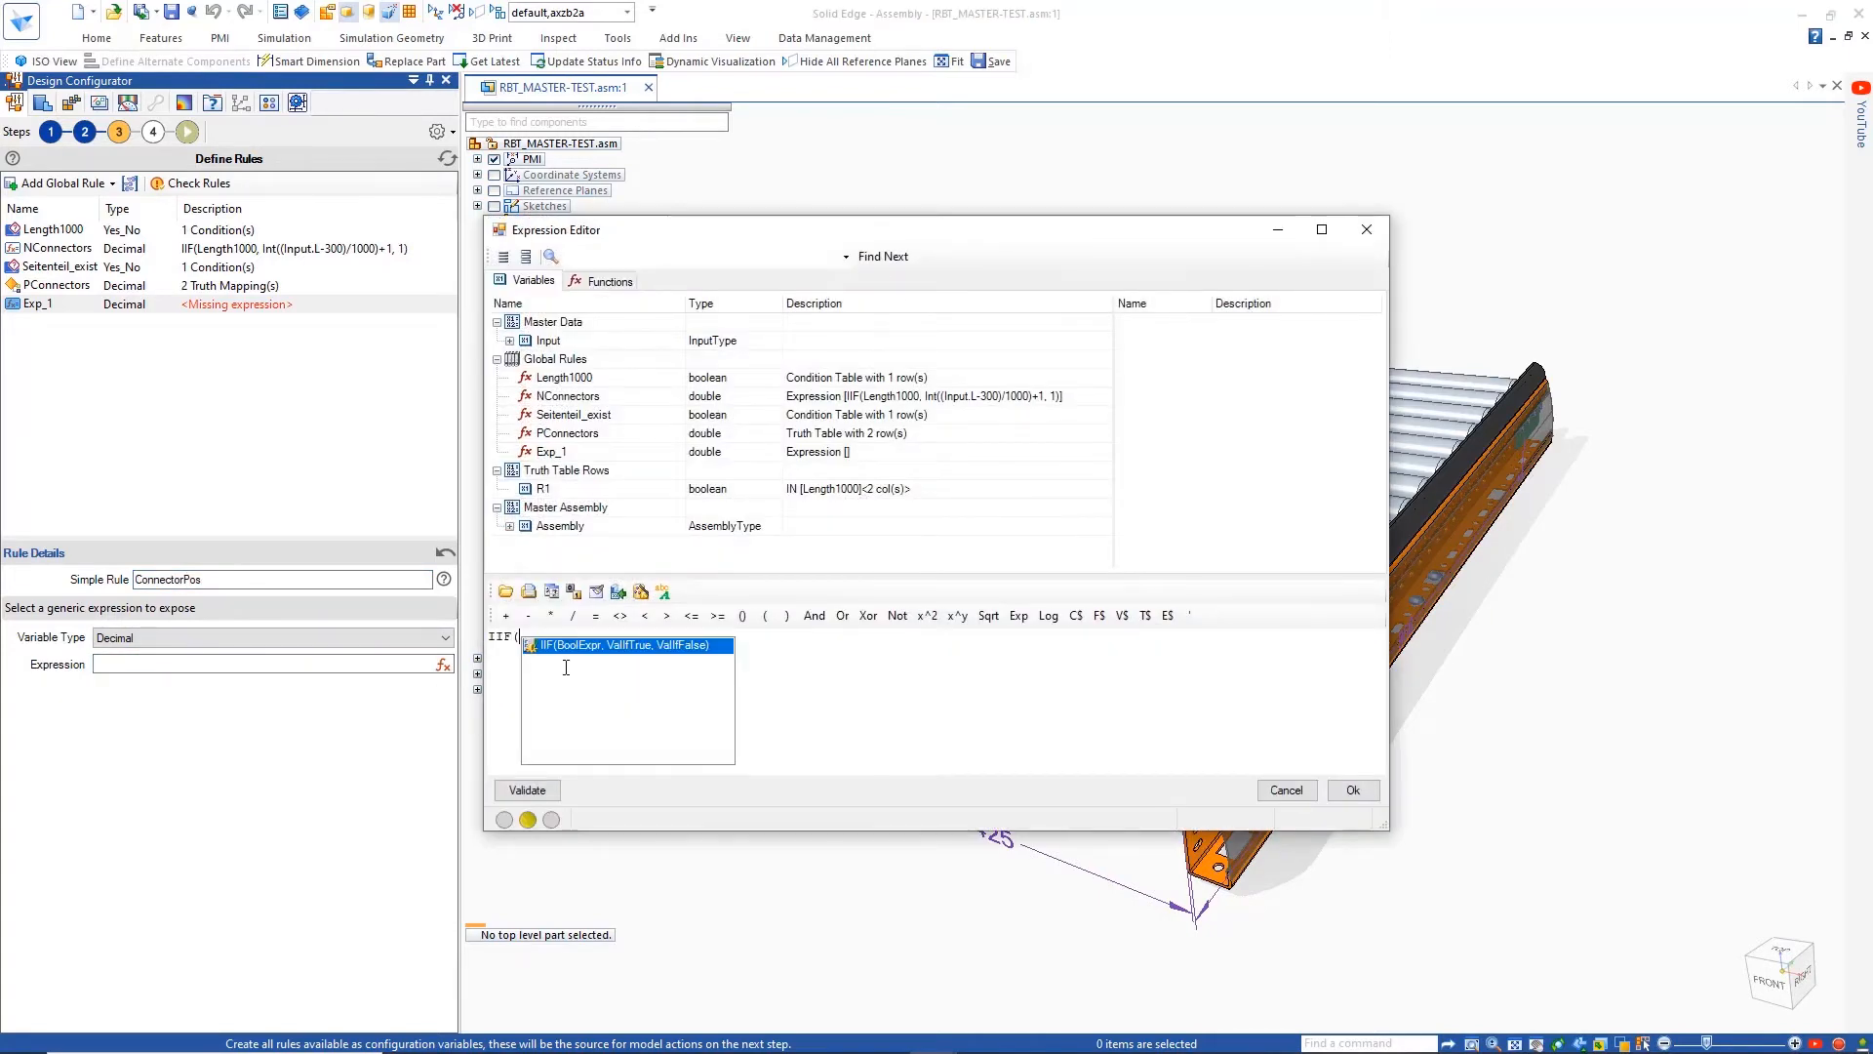
double_click(566, 378)
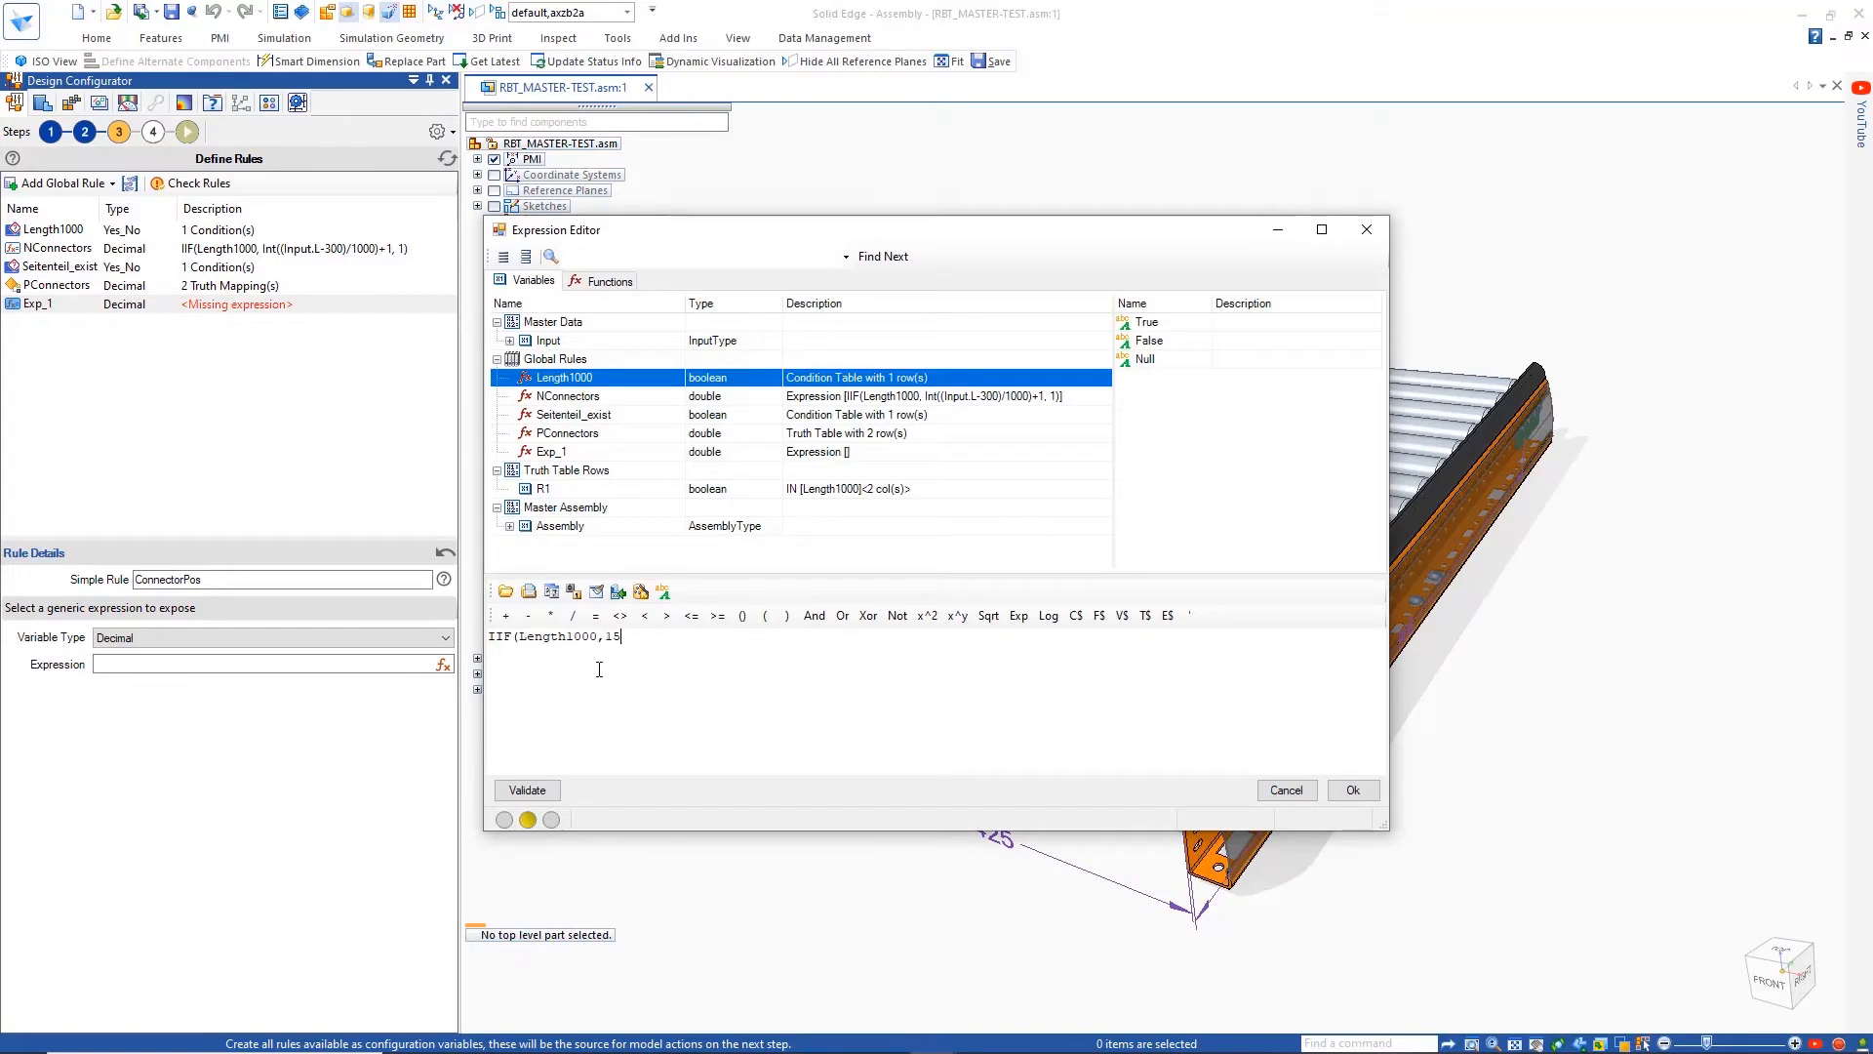
left_click(509, 340)
double_click(553, 377)
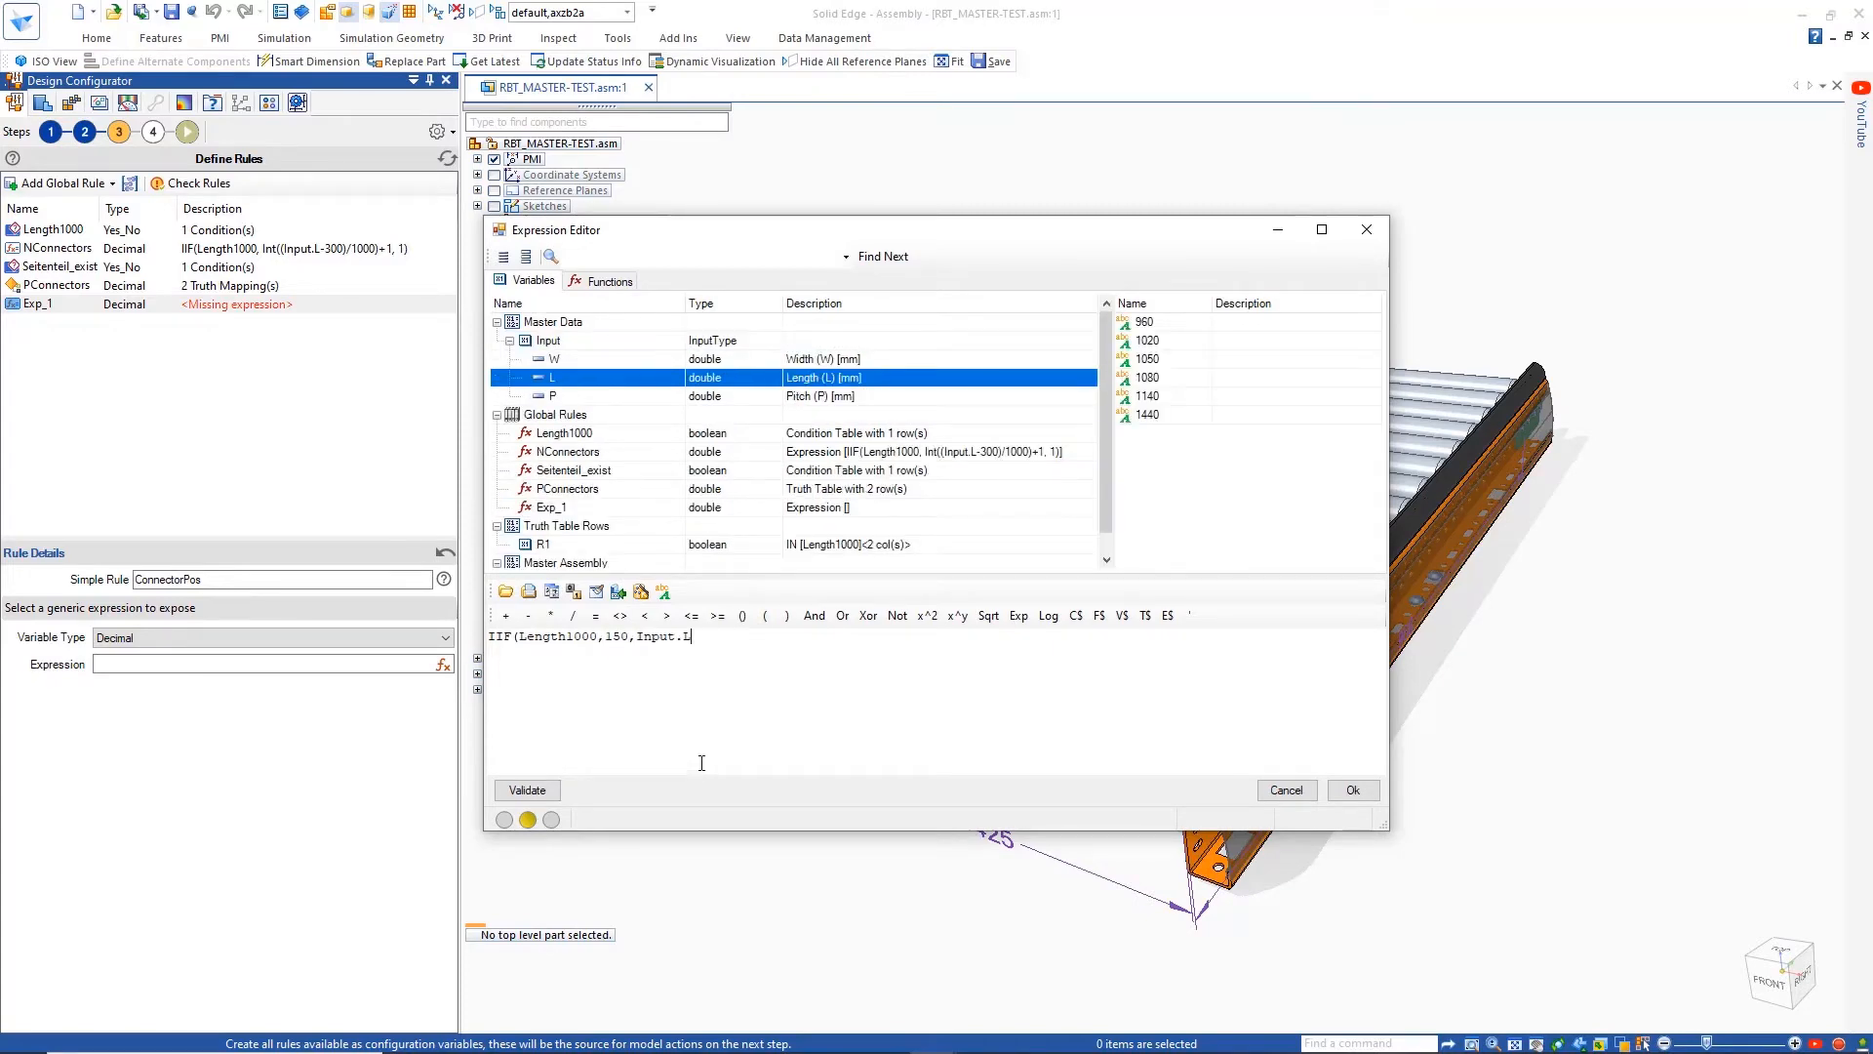
left_click(1353, 790)
Check the defined rules and proceed to the definition of the component actions
left_click(92, 317)
left_click(179, 185)
key("Return")
left_click(153, 131)
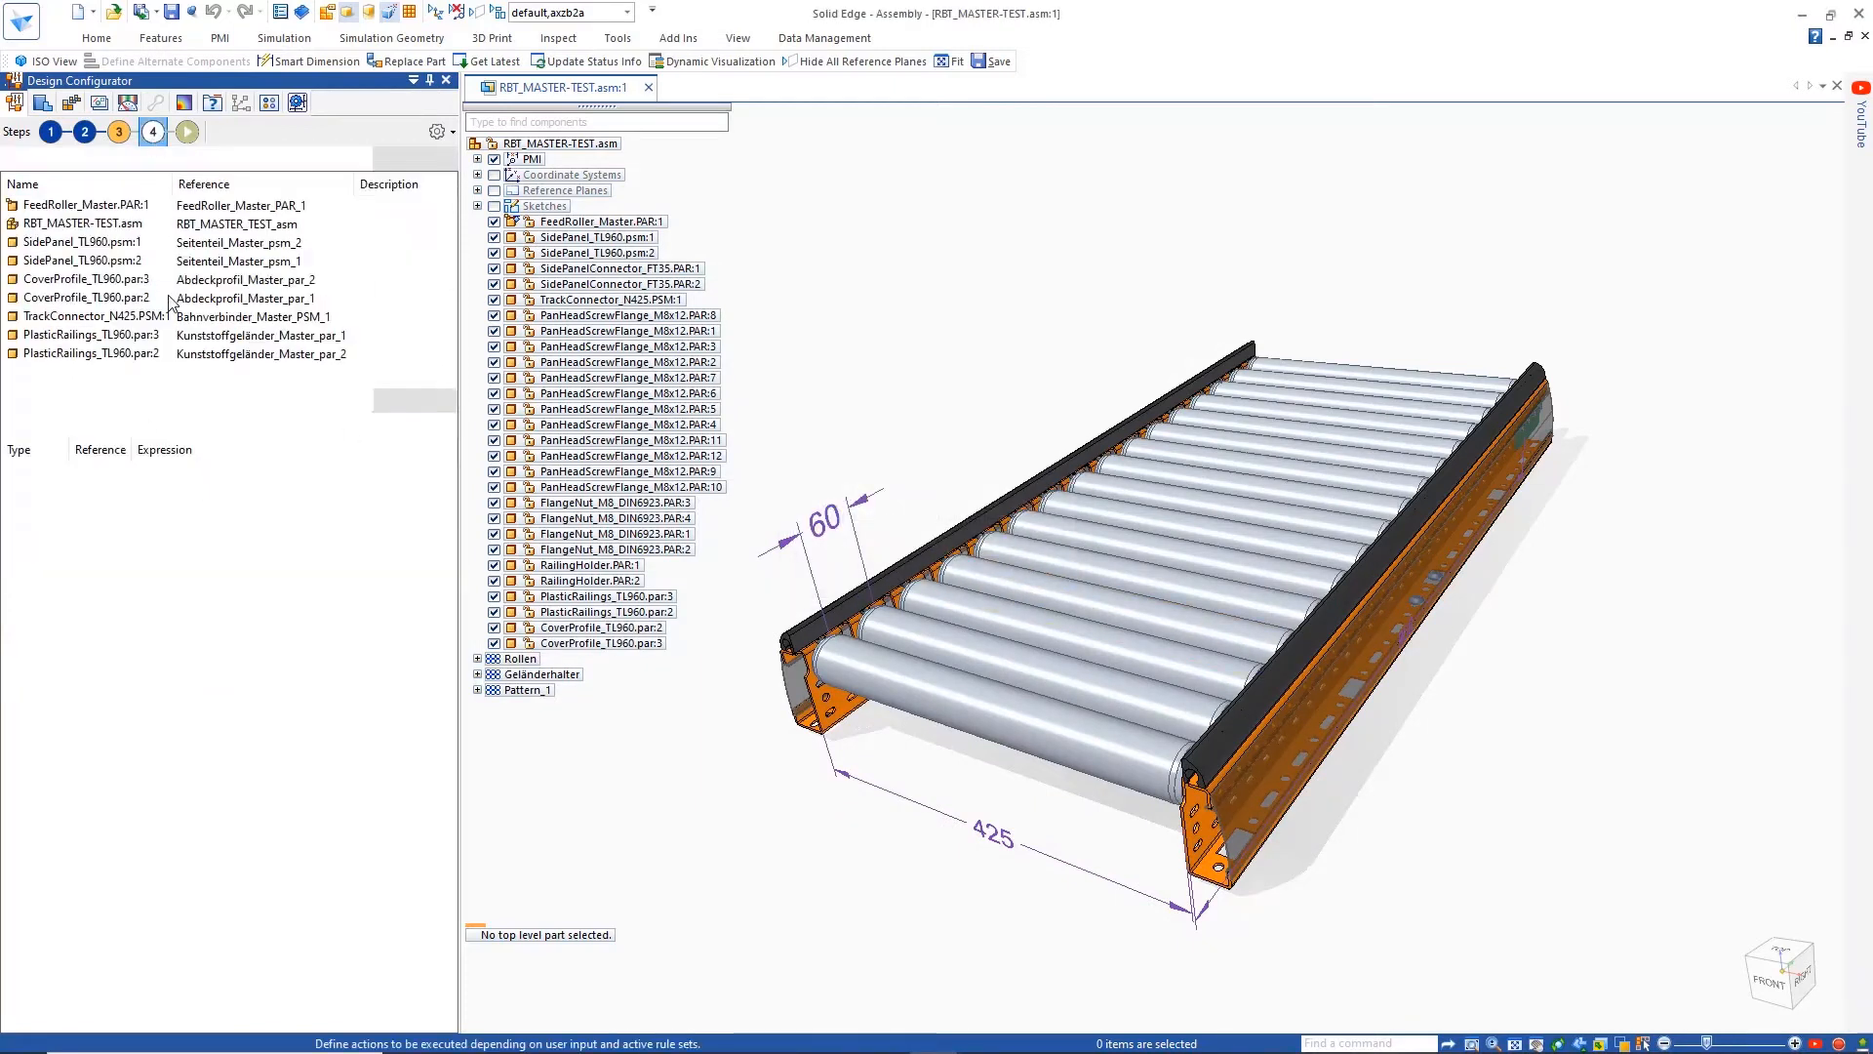
Add two Replace Model rules to FeedRoller_Master.PAR:1
left_click(109, 424)
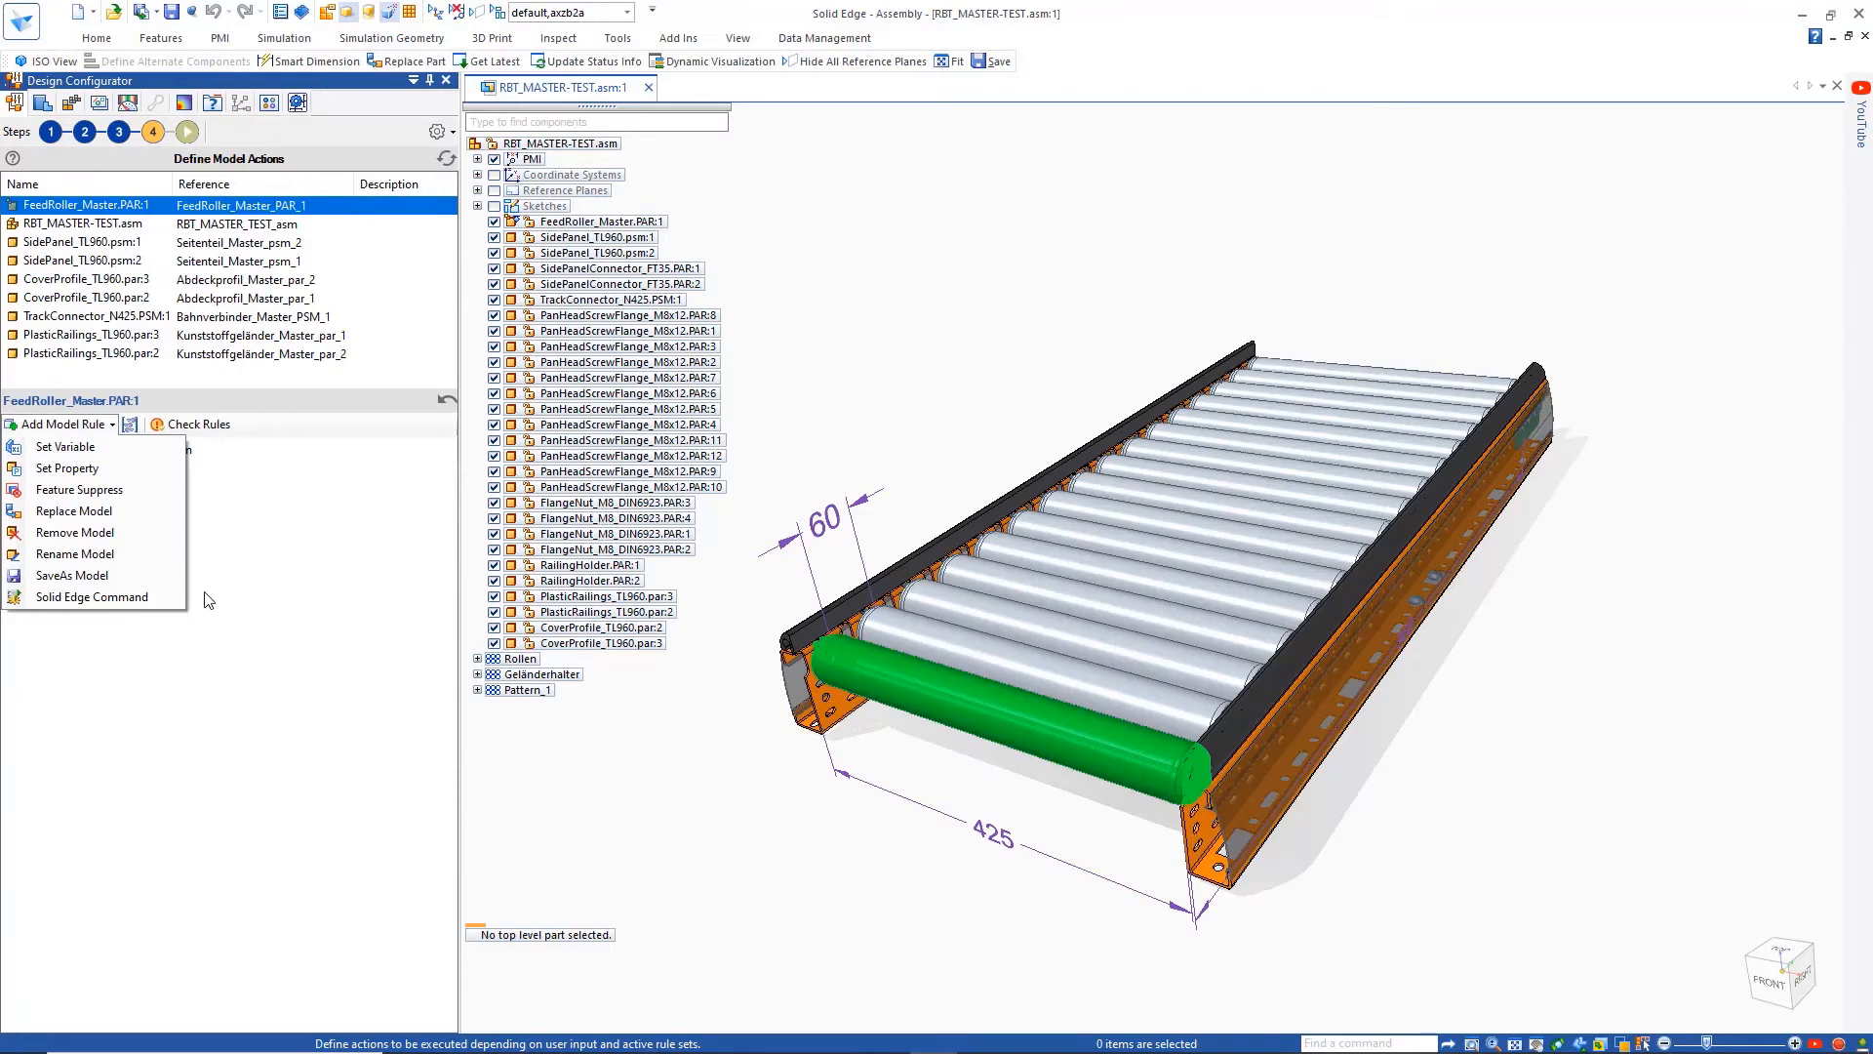
left_click(74, 510)
left_click(109, 423)
left_click(74, 511)
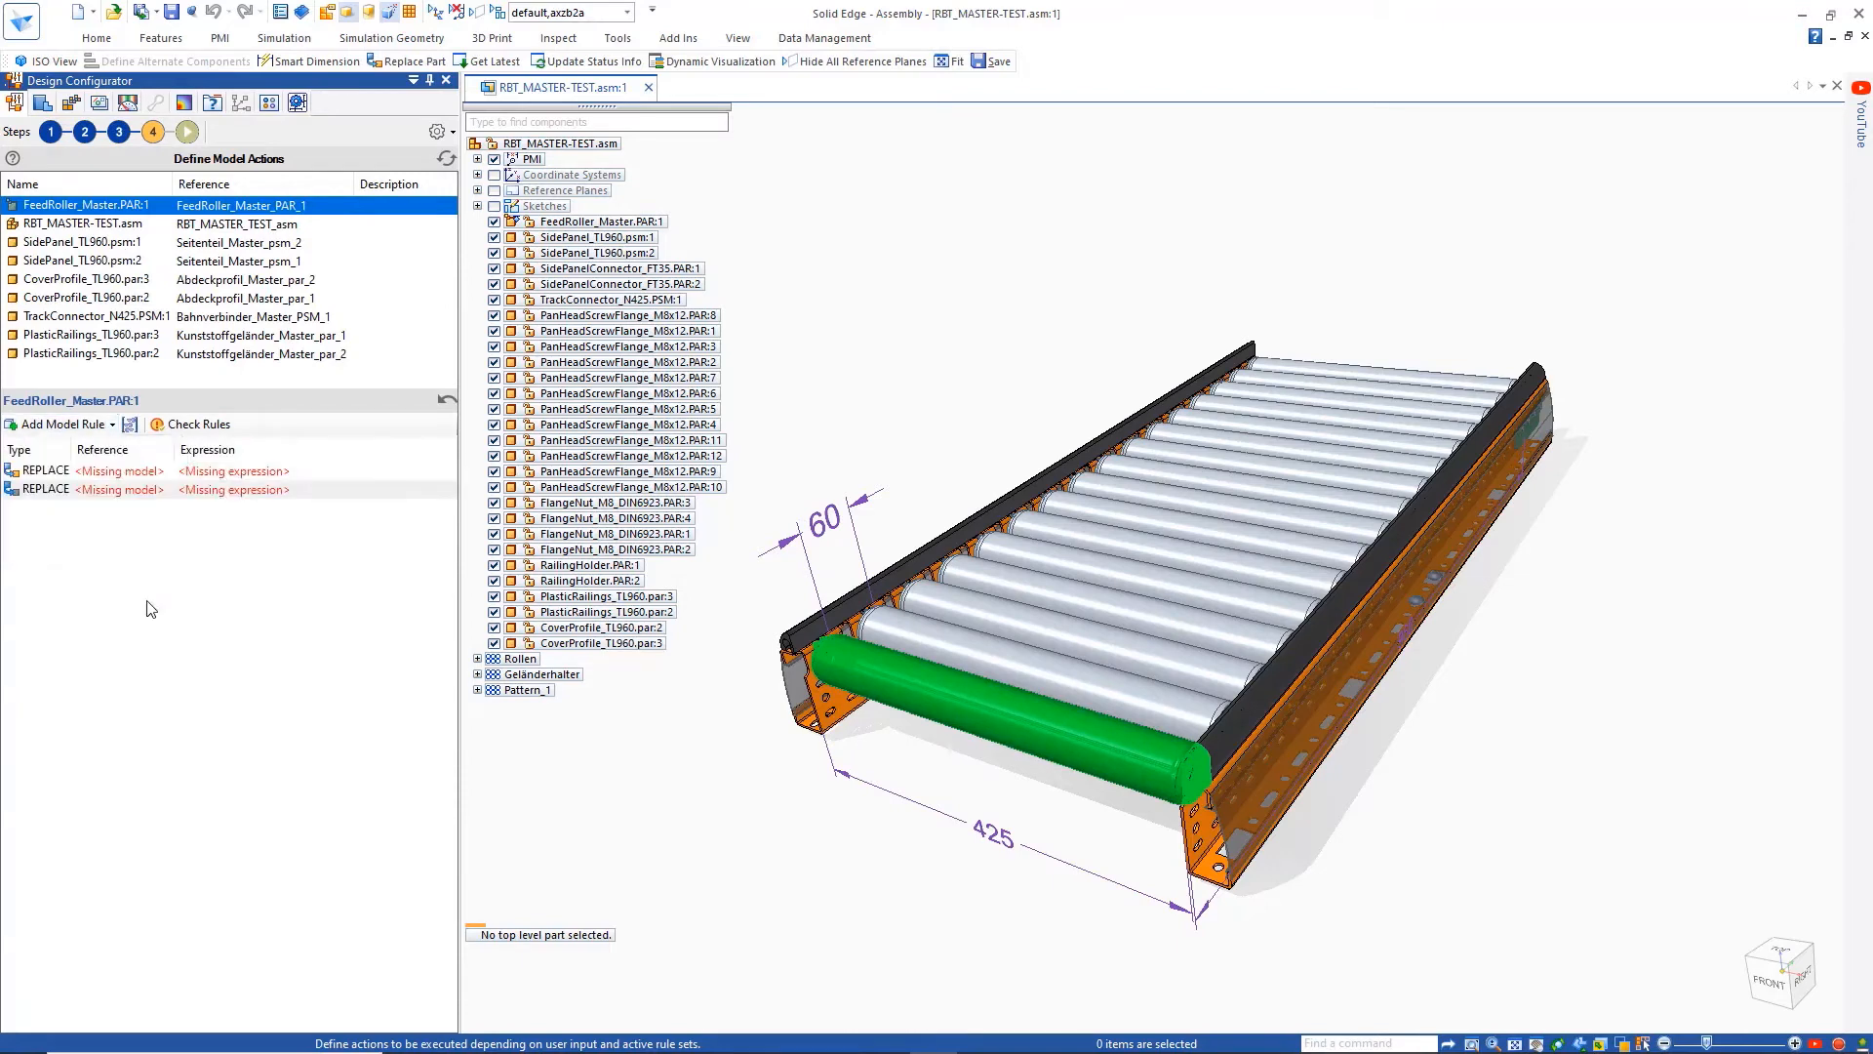
Define FeedRoller_N725.PAR as an additional alternate component for the feed roller in the assembly
left_click(656, 223)
right_click(656, 223)
left_click(1035, 587)
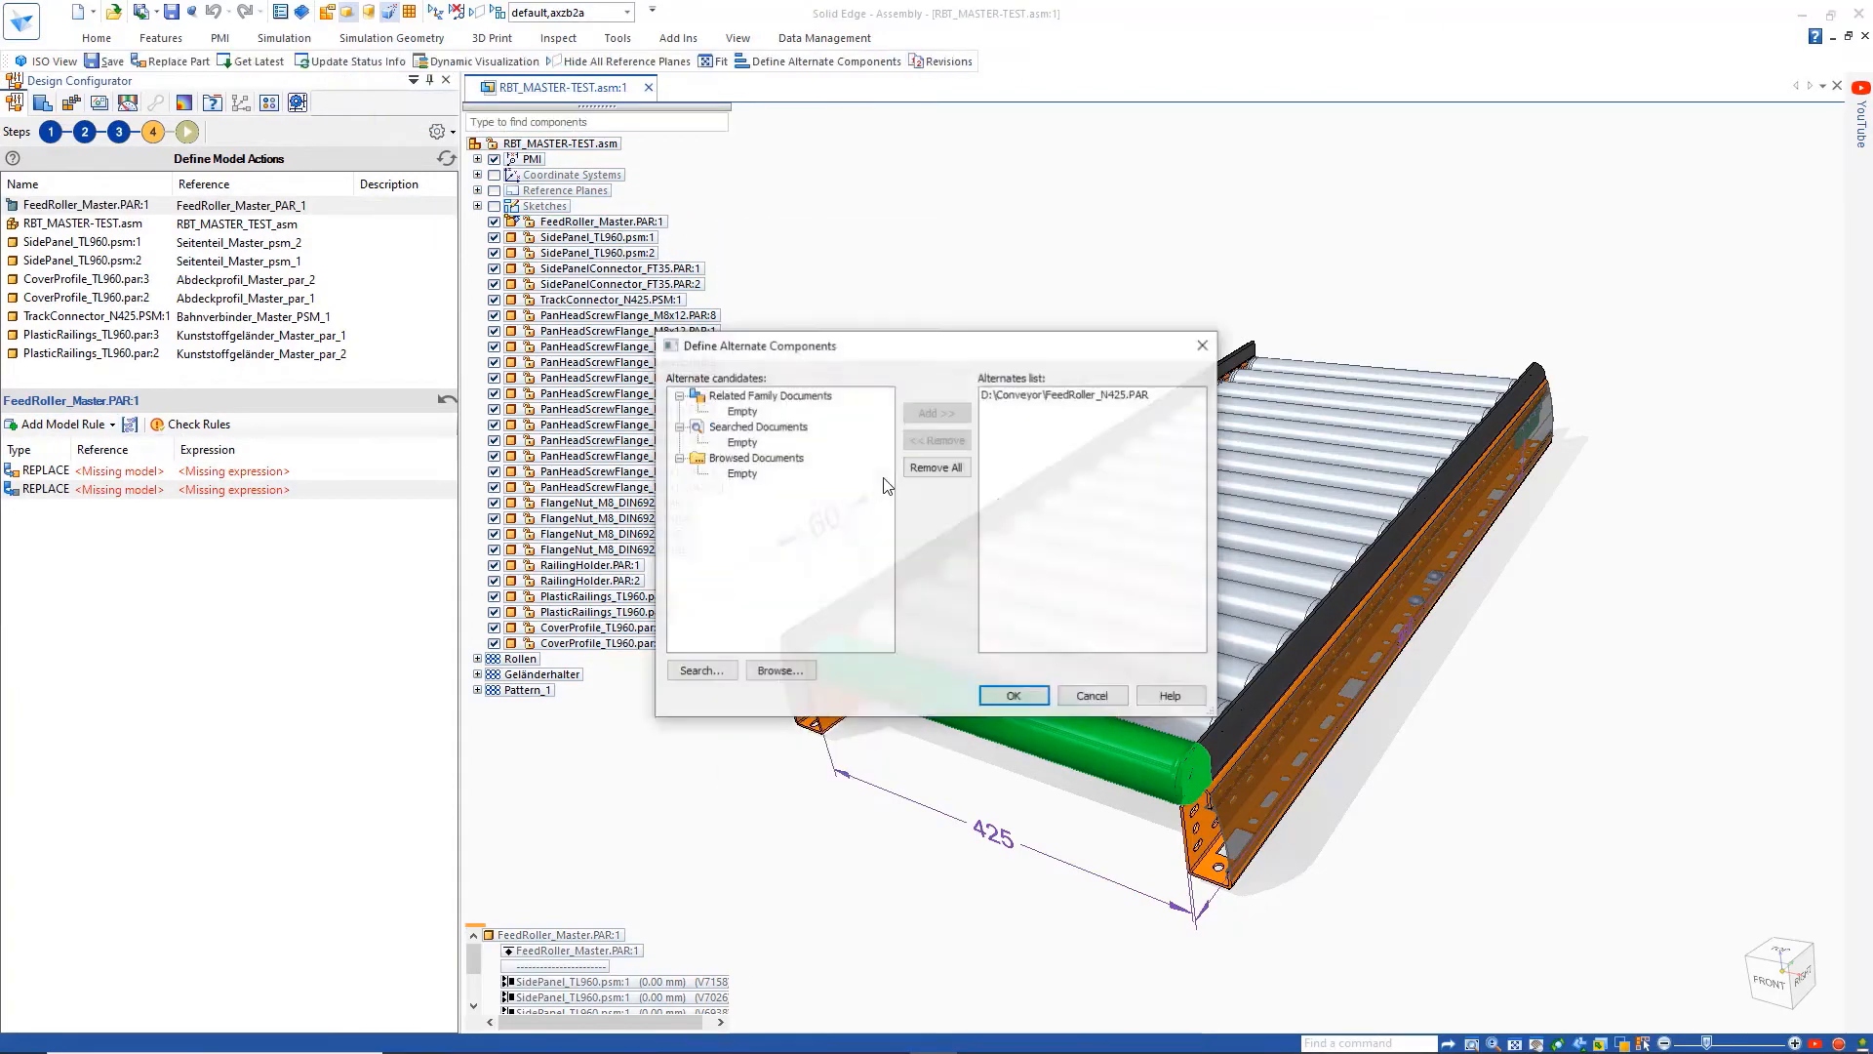
left_click(752, 671)
double_click(899, 615)
left_click(800, 473)
left_click(932, 413)
left_click(1014, 696)
Assign FeedRoller_N425.PAR to the first replacement rule and give it the expression Input.W=425
left_click(115, 470)
left_click(161, 473)
double_click(851, 387)
left_click(264, 474)
left_click(447, 474)
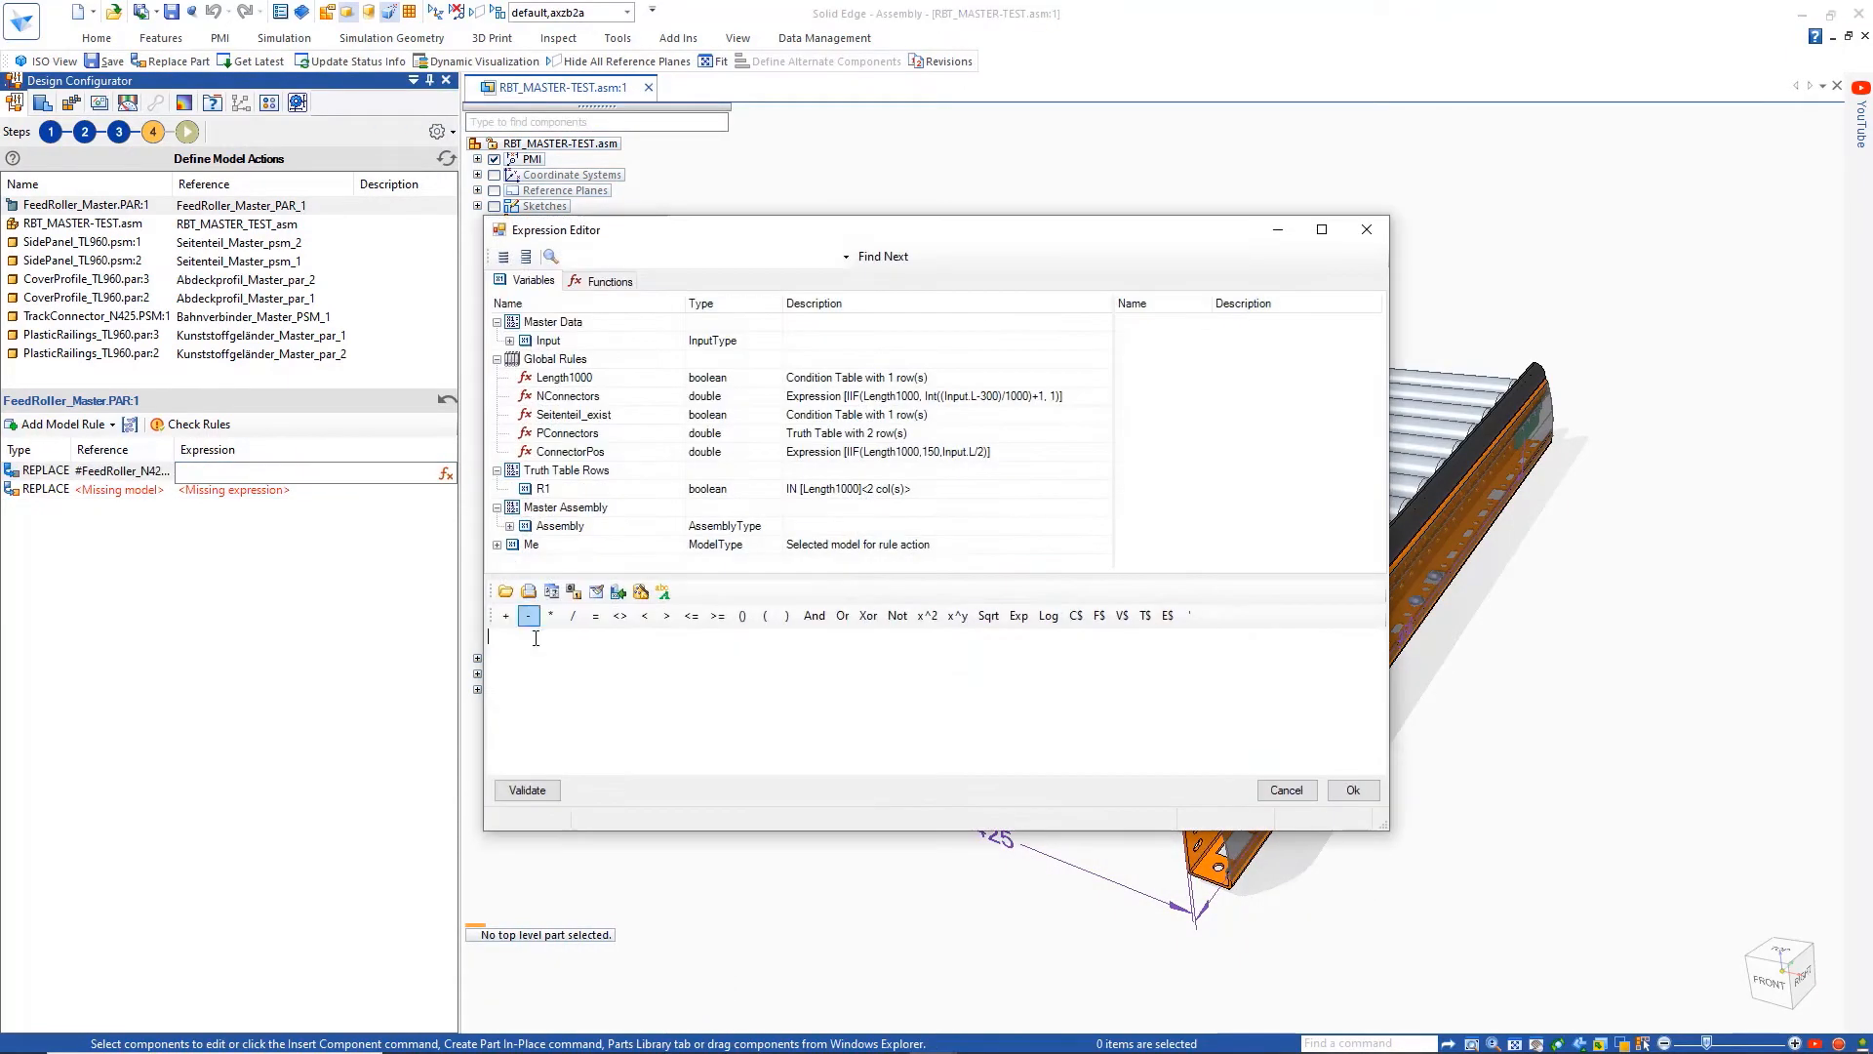
left_click(510, 342)
double_click(554, 359)
left_click(596, 616)
double_click(584, 649)
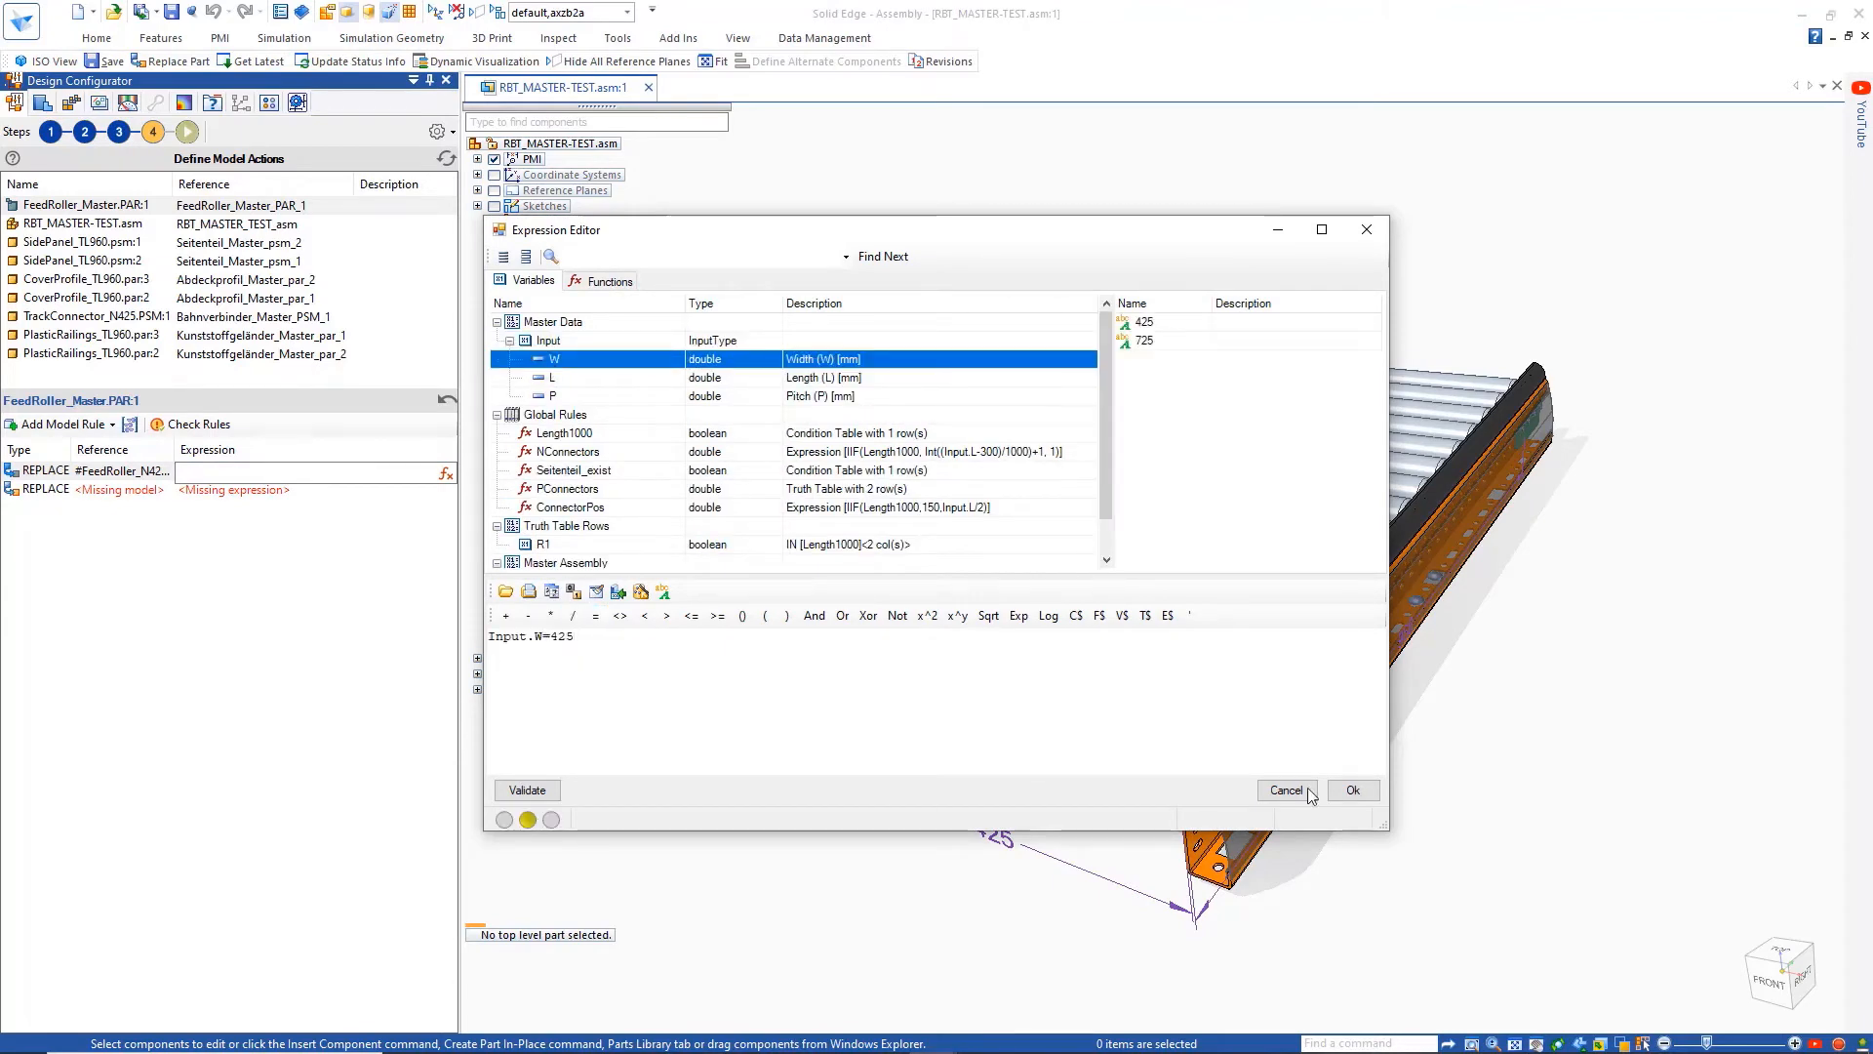
left_click(1352, 791)
Assign FeedRoller_N725.PAR to the second replacement rule and reuse the first rule's Input.W expression, adapted for this roller
left_click(149, 492)
left_click(162, 491)
double_click(853, 403)
left_click(255, 472)
left_click(254, 490)
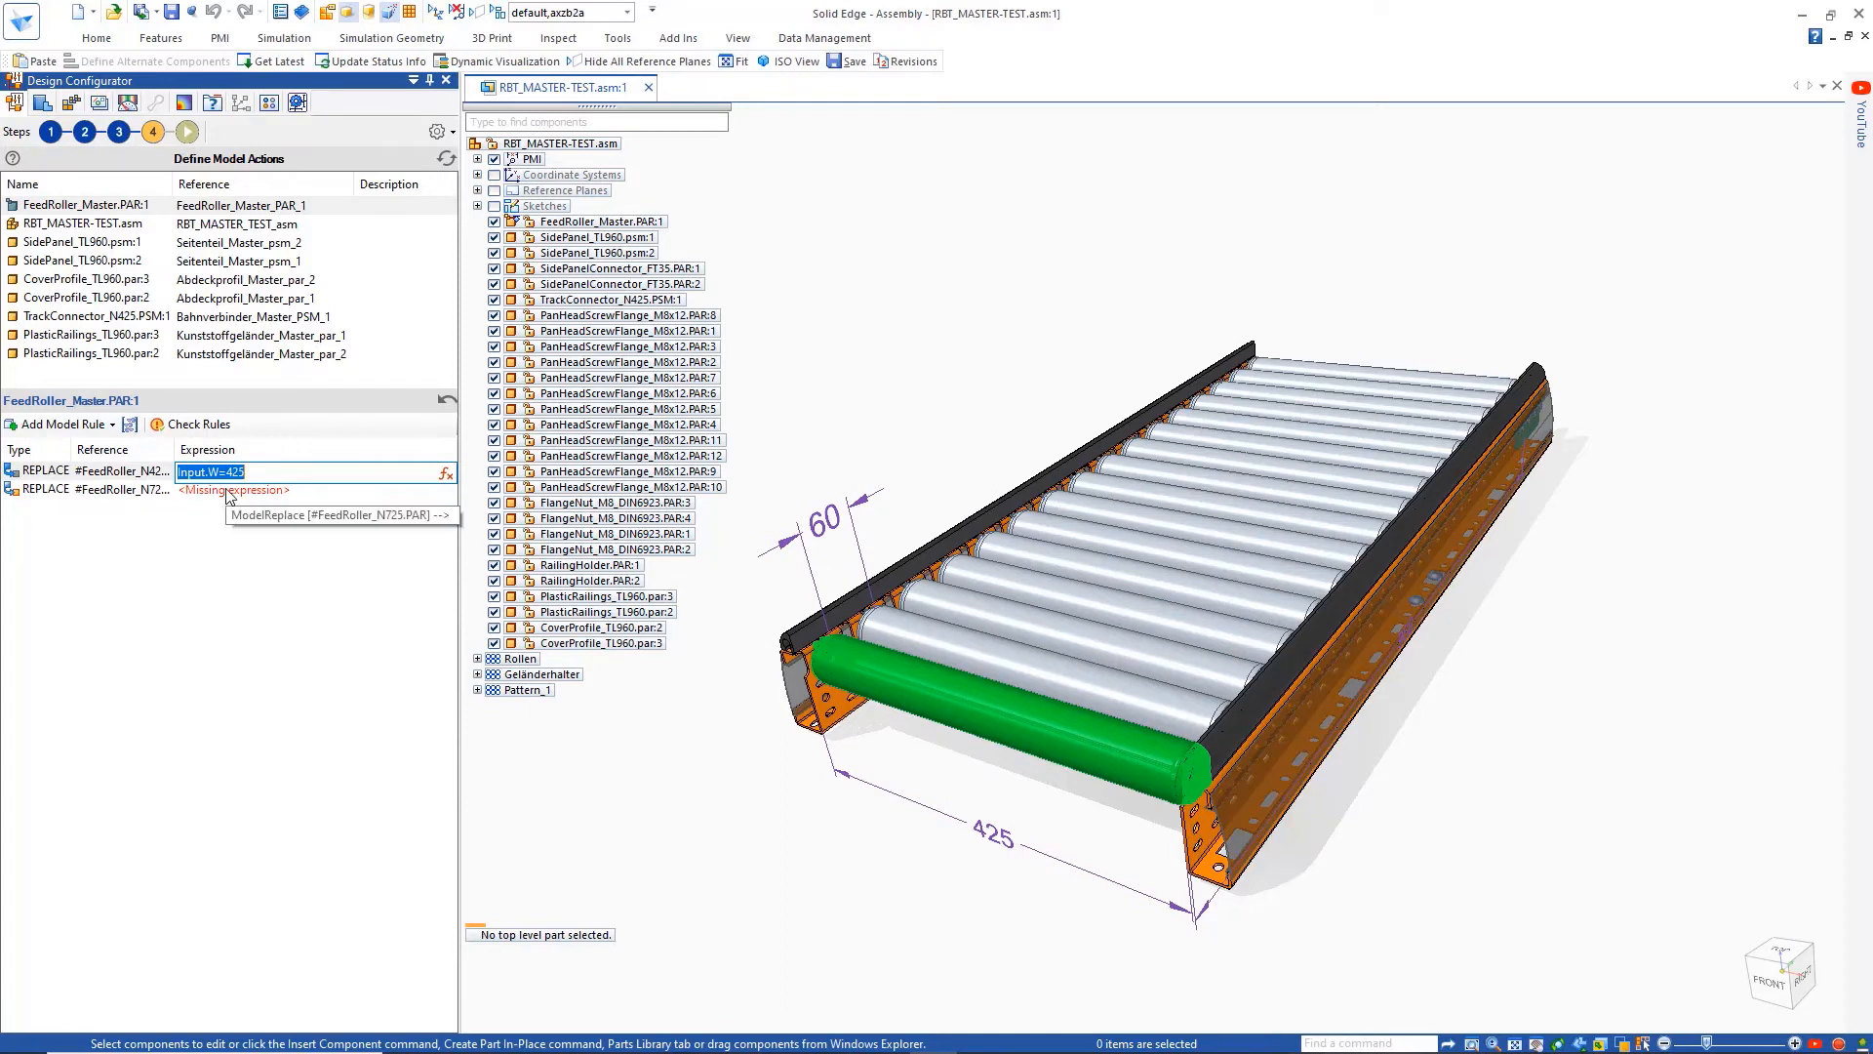
right_click(250, 491)
left_click(292, 575)
key("Return")
Add further Set Variable rules to RBT_MASTER-TEST.asm for the three connector variables
left_click(122, 223)
left_click(63, 425)
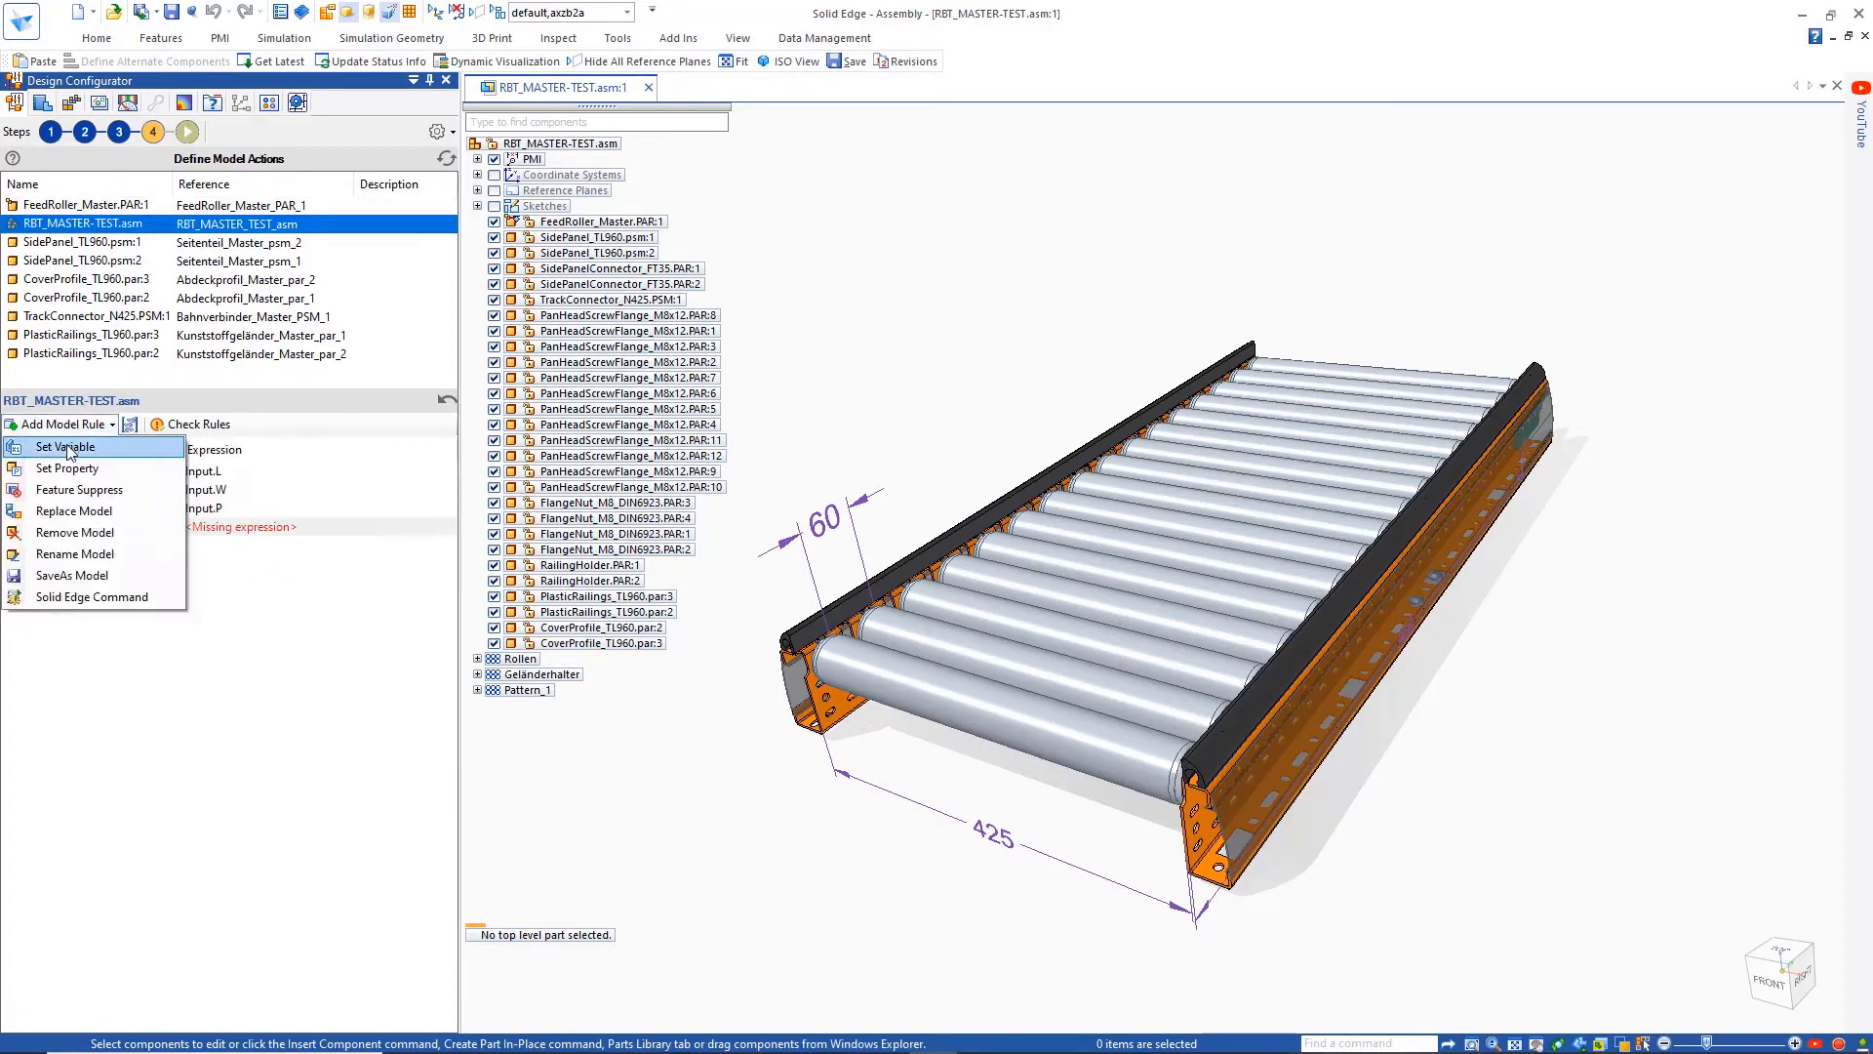
left_click(69, 450)
left_click(65, 424)
left_click(68, 448)
Make the first empty assembly rule set the ConnectorPos variable from the global rule ConnectorPos
left_click(146, 528)
left_click(170, 529)
left_click(777, 554)
left_click(1047, 690)
left_click(261, 527)
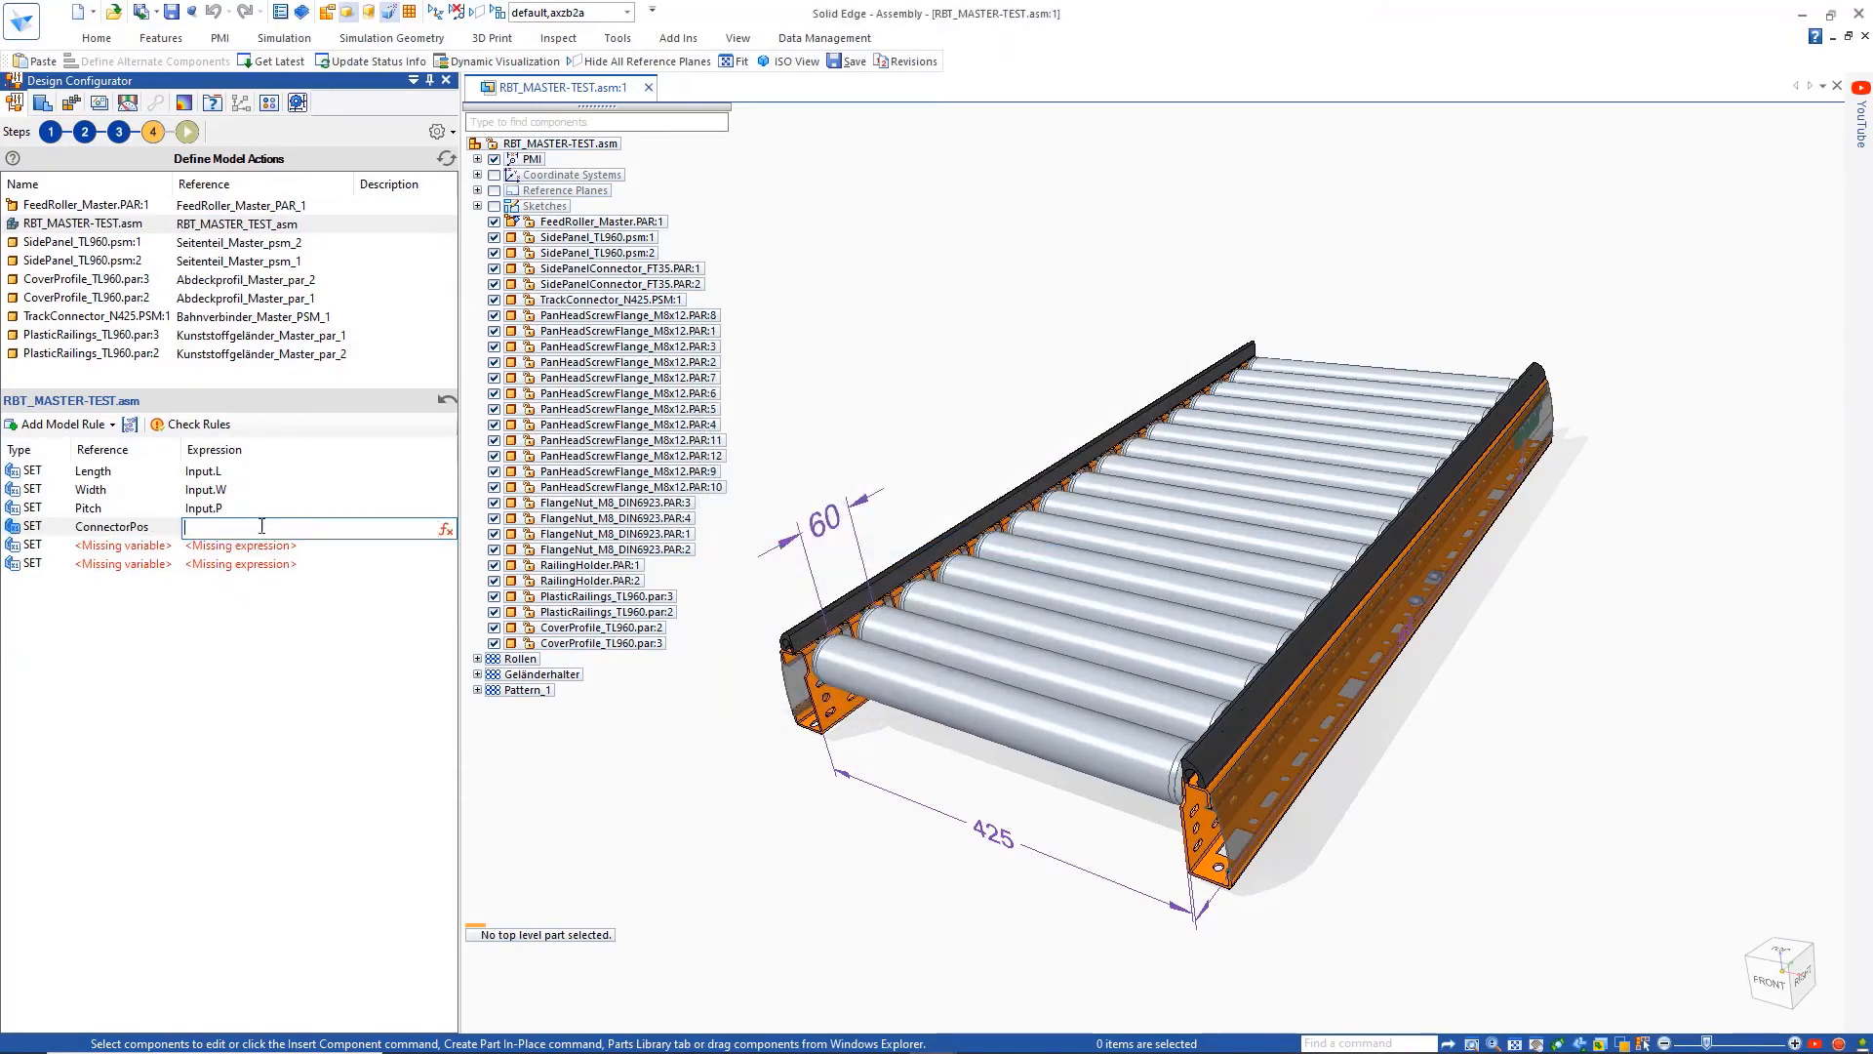
left_click(445, 528)
left_click(576, 455)
left_click(1338, 786)
Make the next assembly rule set the PConnector variable from the global rule PConnectors
left_click(168, 550)
left_click(168, 552)
left_click(764, 575)
left_click(1044, 690)
left_click(402, 550)
left_click(445, 549)
double_click(568, 432)
left_click(1354, 789)
Make the last Set Variable rule of the assembly set NConnector from the global rule NConnectors
left_click(168, 563)
left_click(168, 565)
left_click(748, 590)
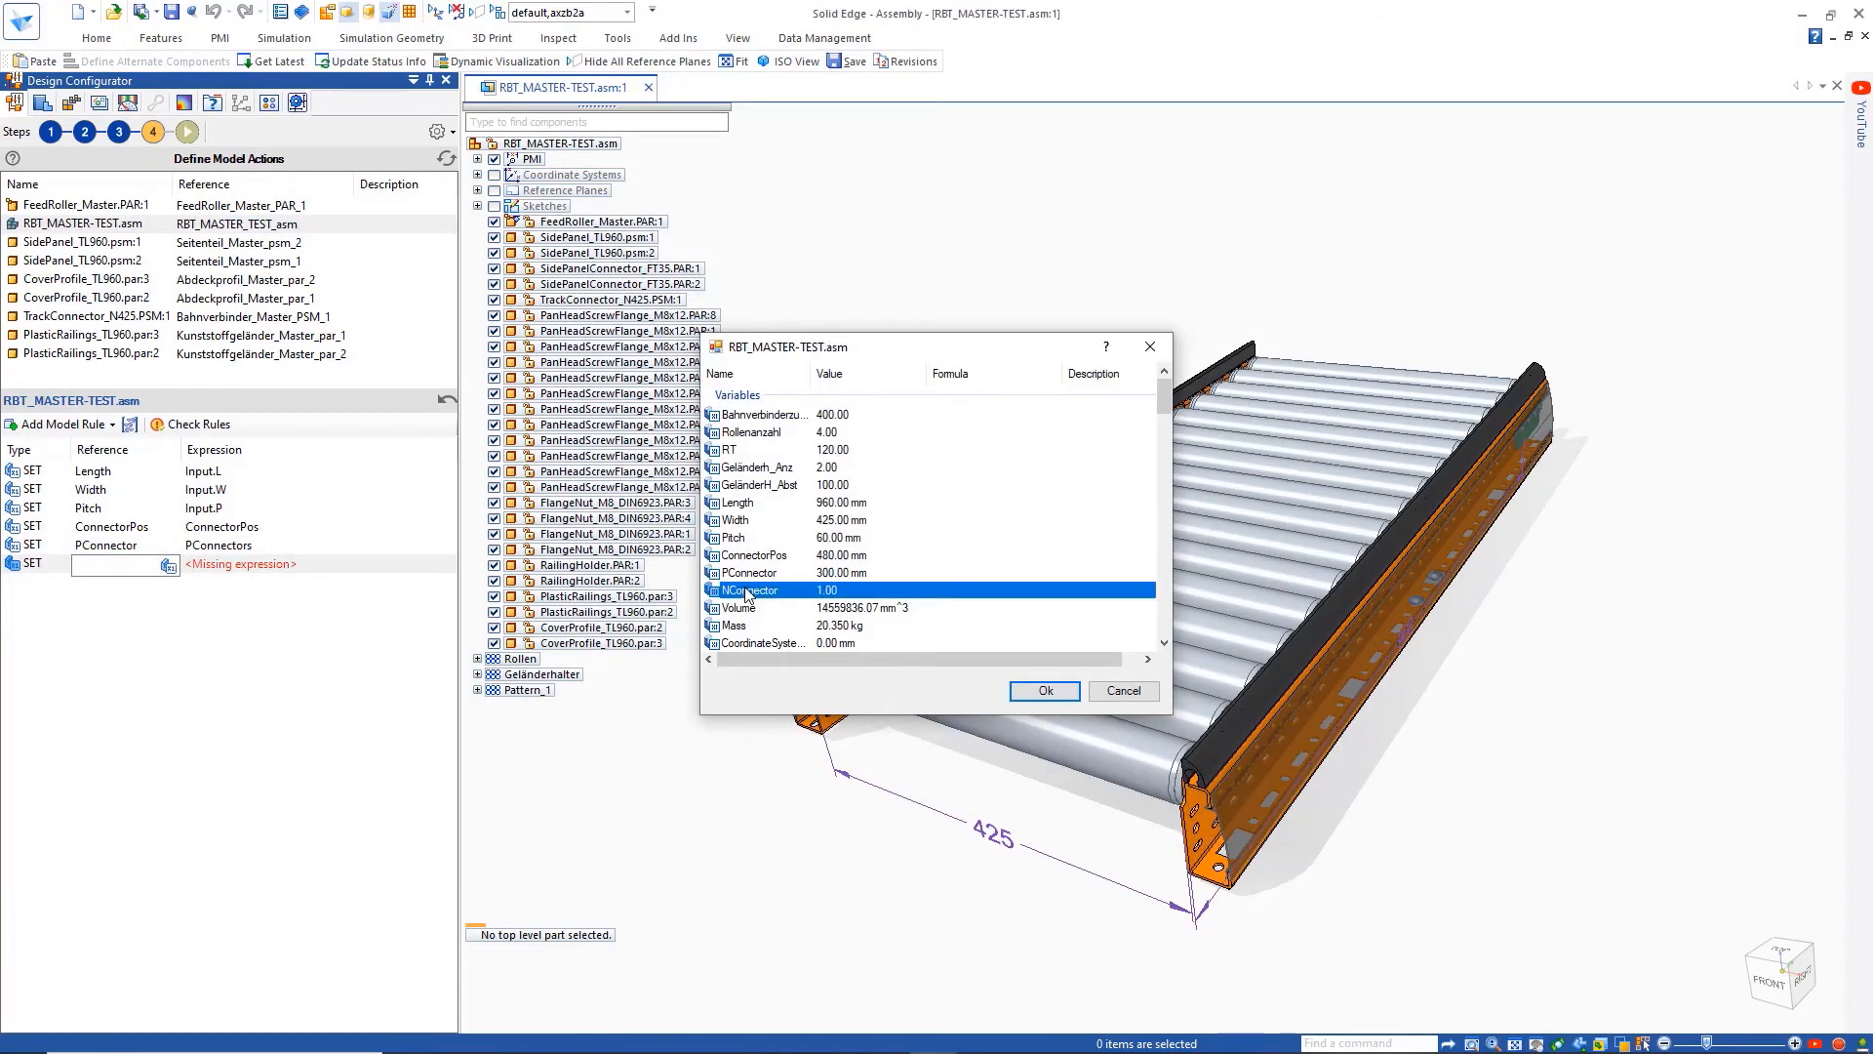
left_click(1045, 690)
left_click(402, 564)
left_click(445, 565)
double_click(567, 396)
left_click(1353, 790)
Add a Rename Model rule with the expression "CONVEYOR_"+Input.L+Input.W+Input.P+".asm" and a SaveAs Model rule to the assembly
left_click(58, 423)
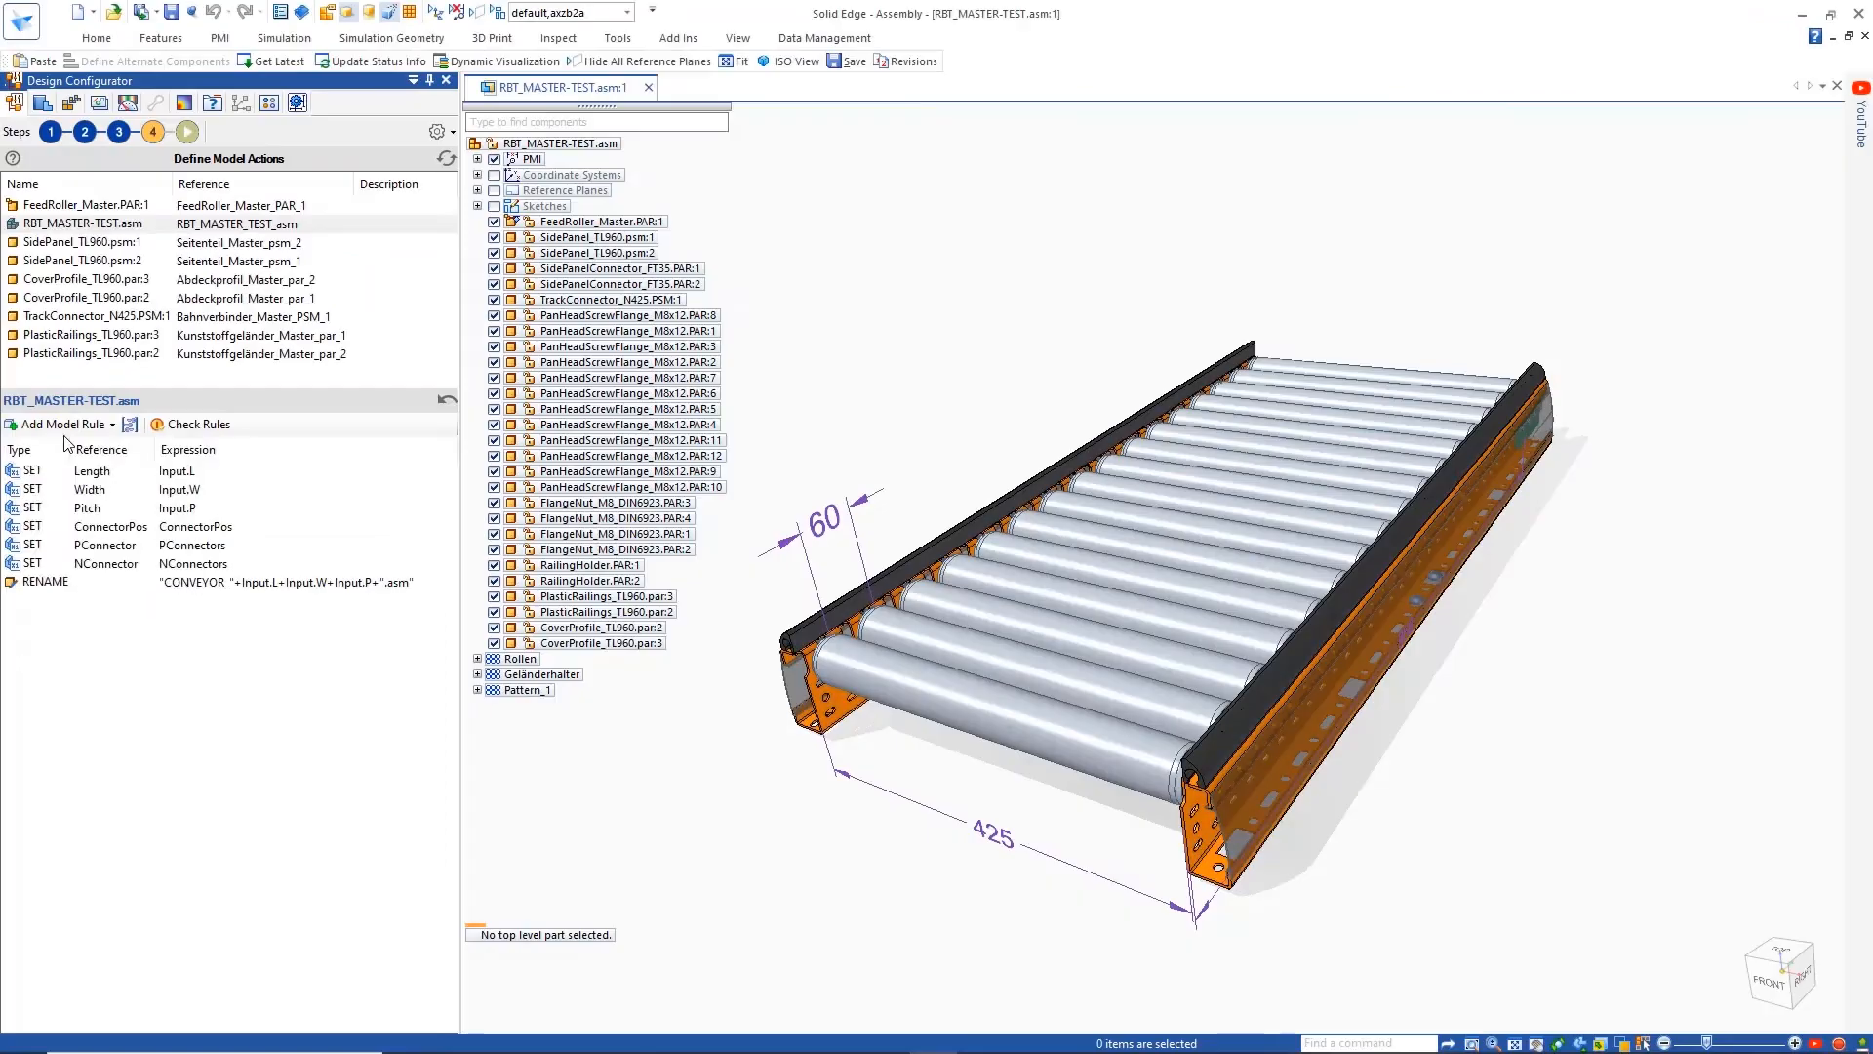
left_click(62, 425)
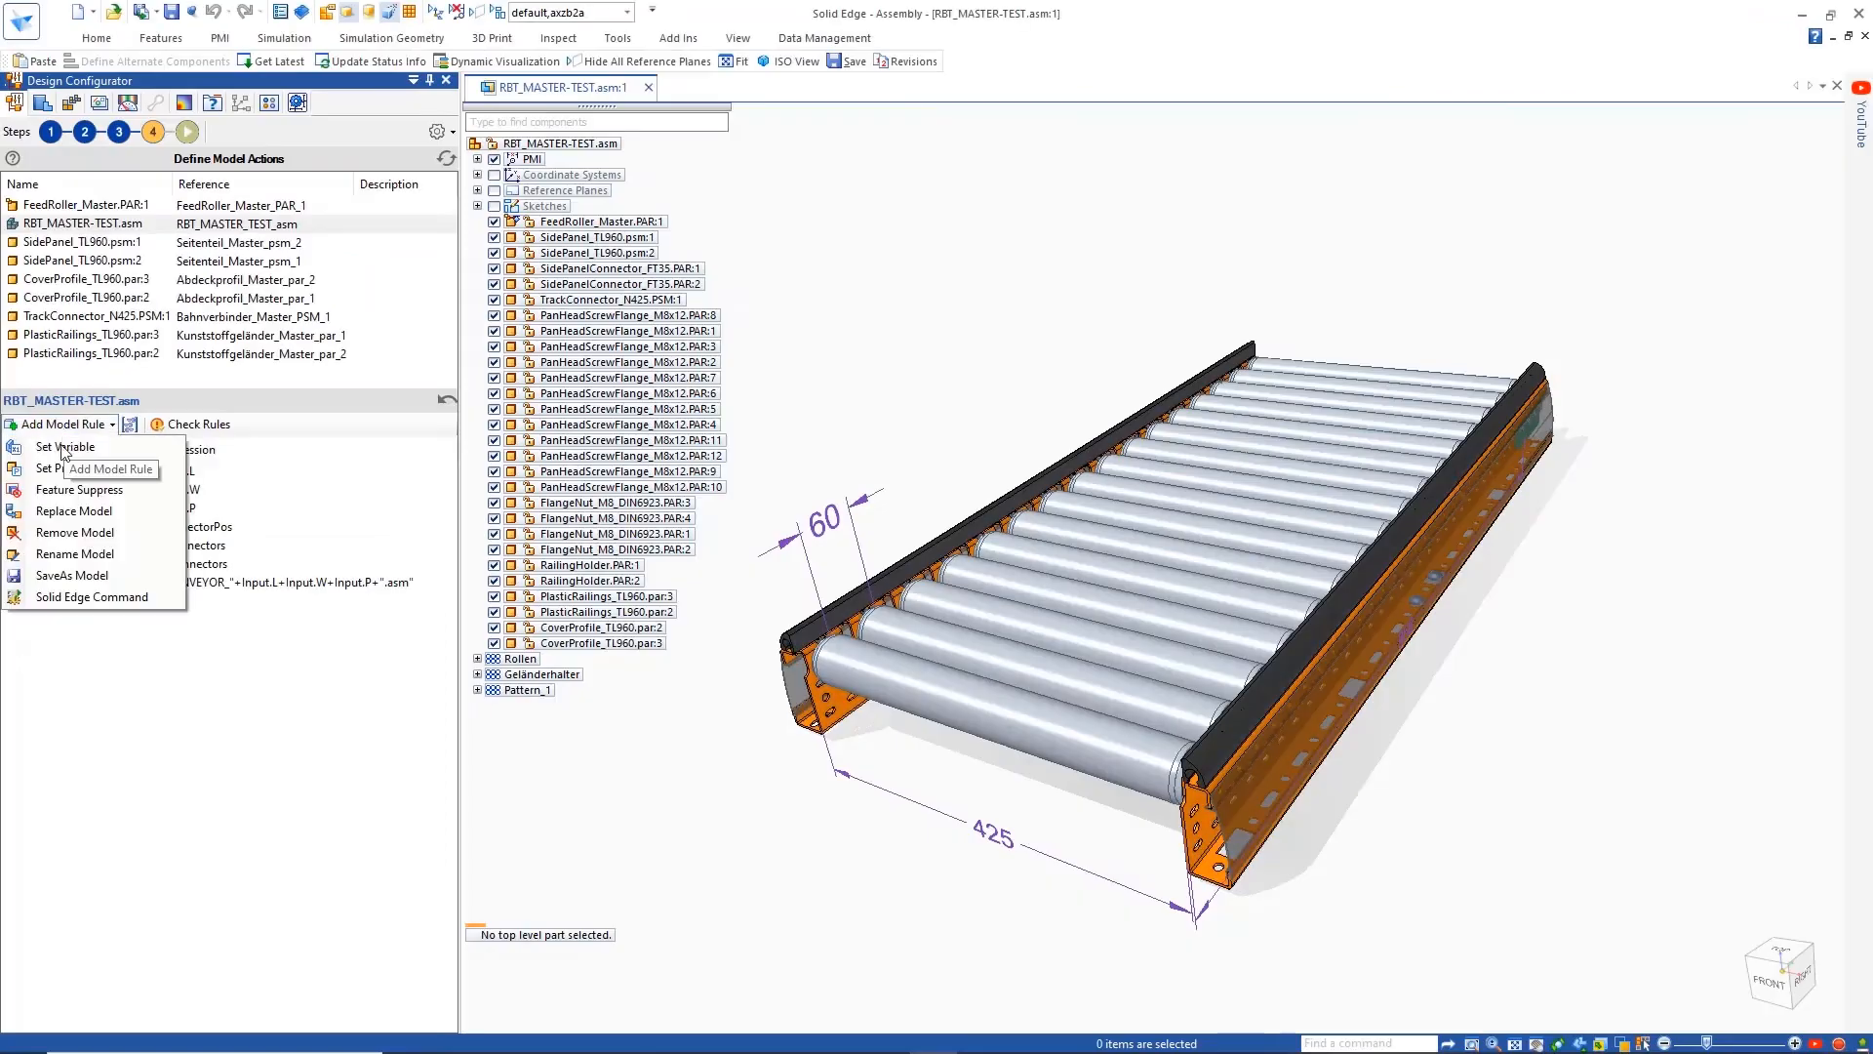
left_click(72, 574)
Copy the rename expression into the SaveAs rule and change its file extension to .stp
left_click(210, 584)
right_click(210, 584)
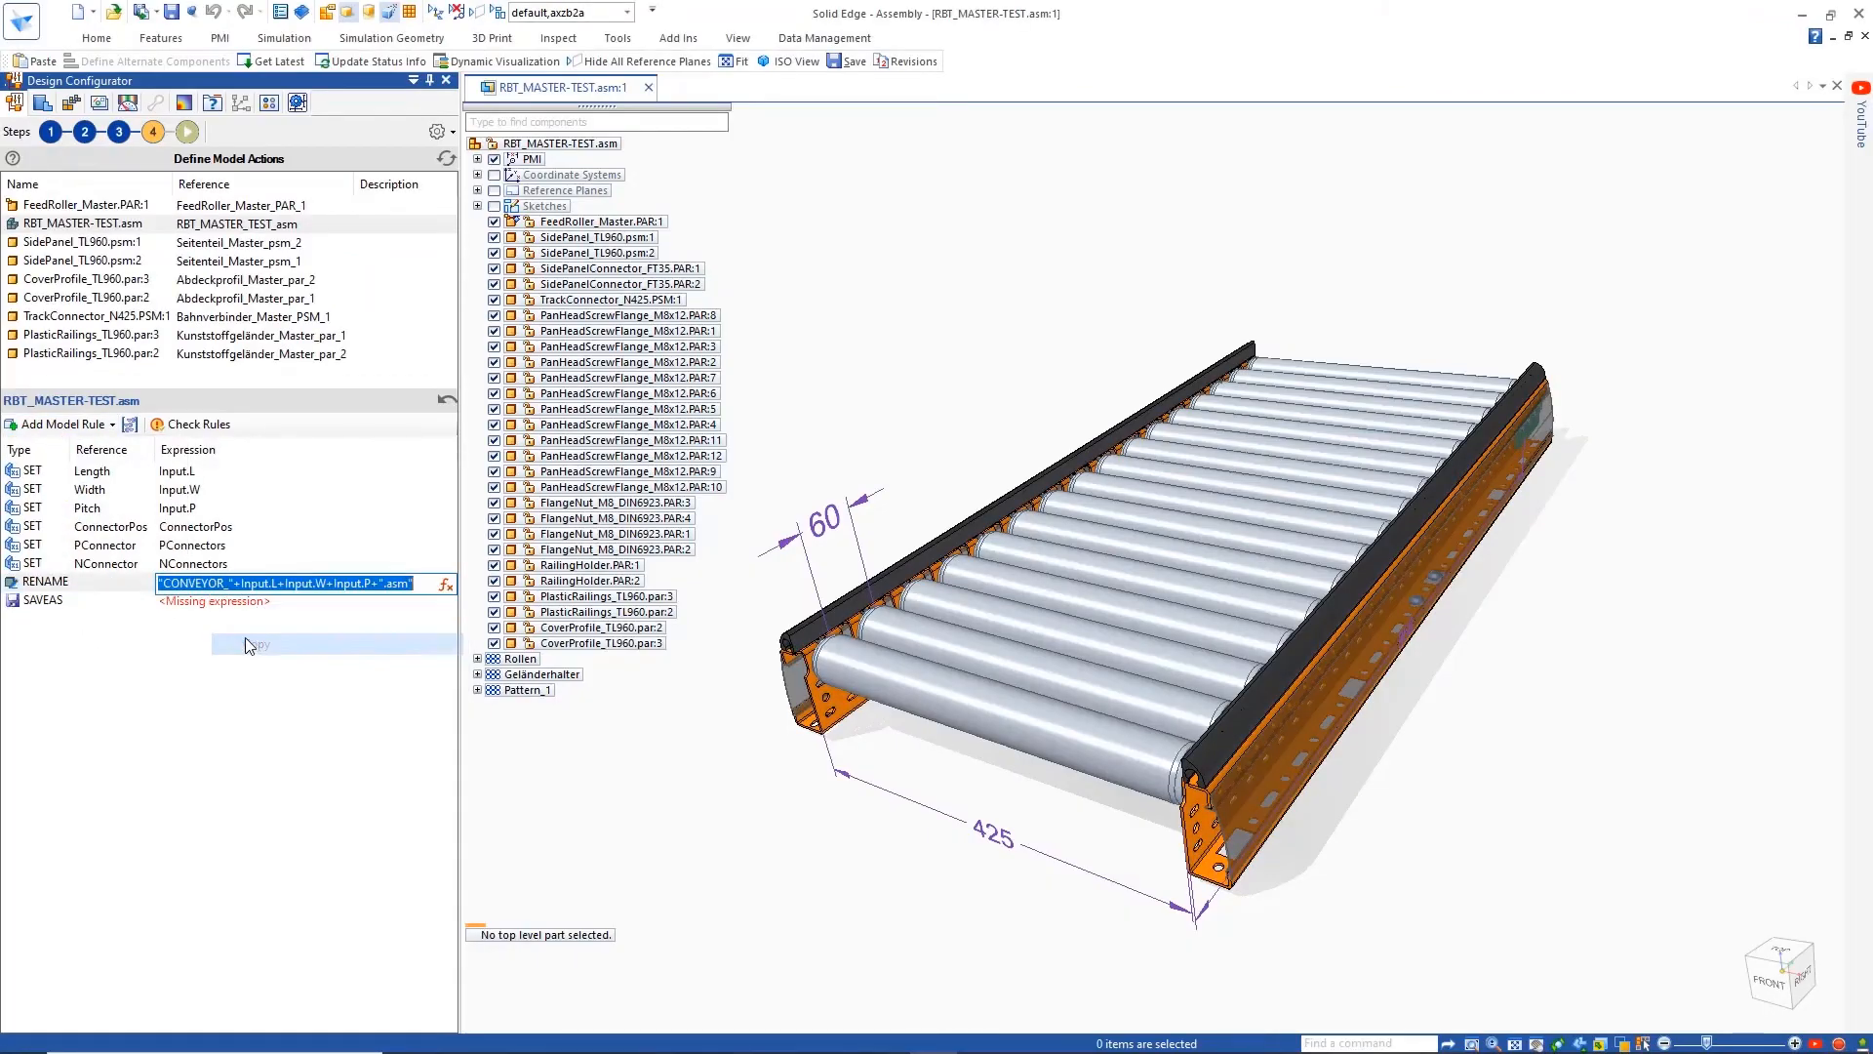
left_click(255, 645)
right_click(224, 601)
left_click(259, 685)
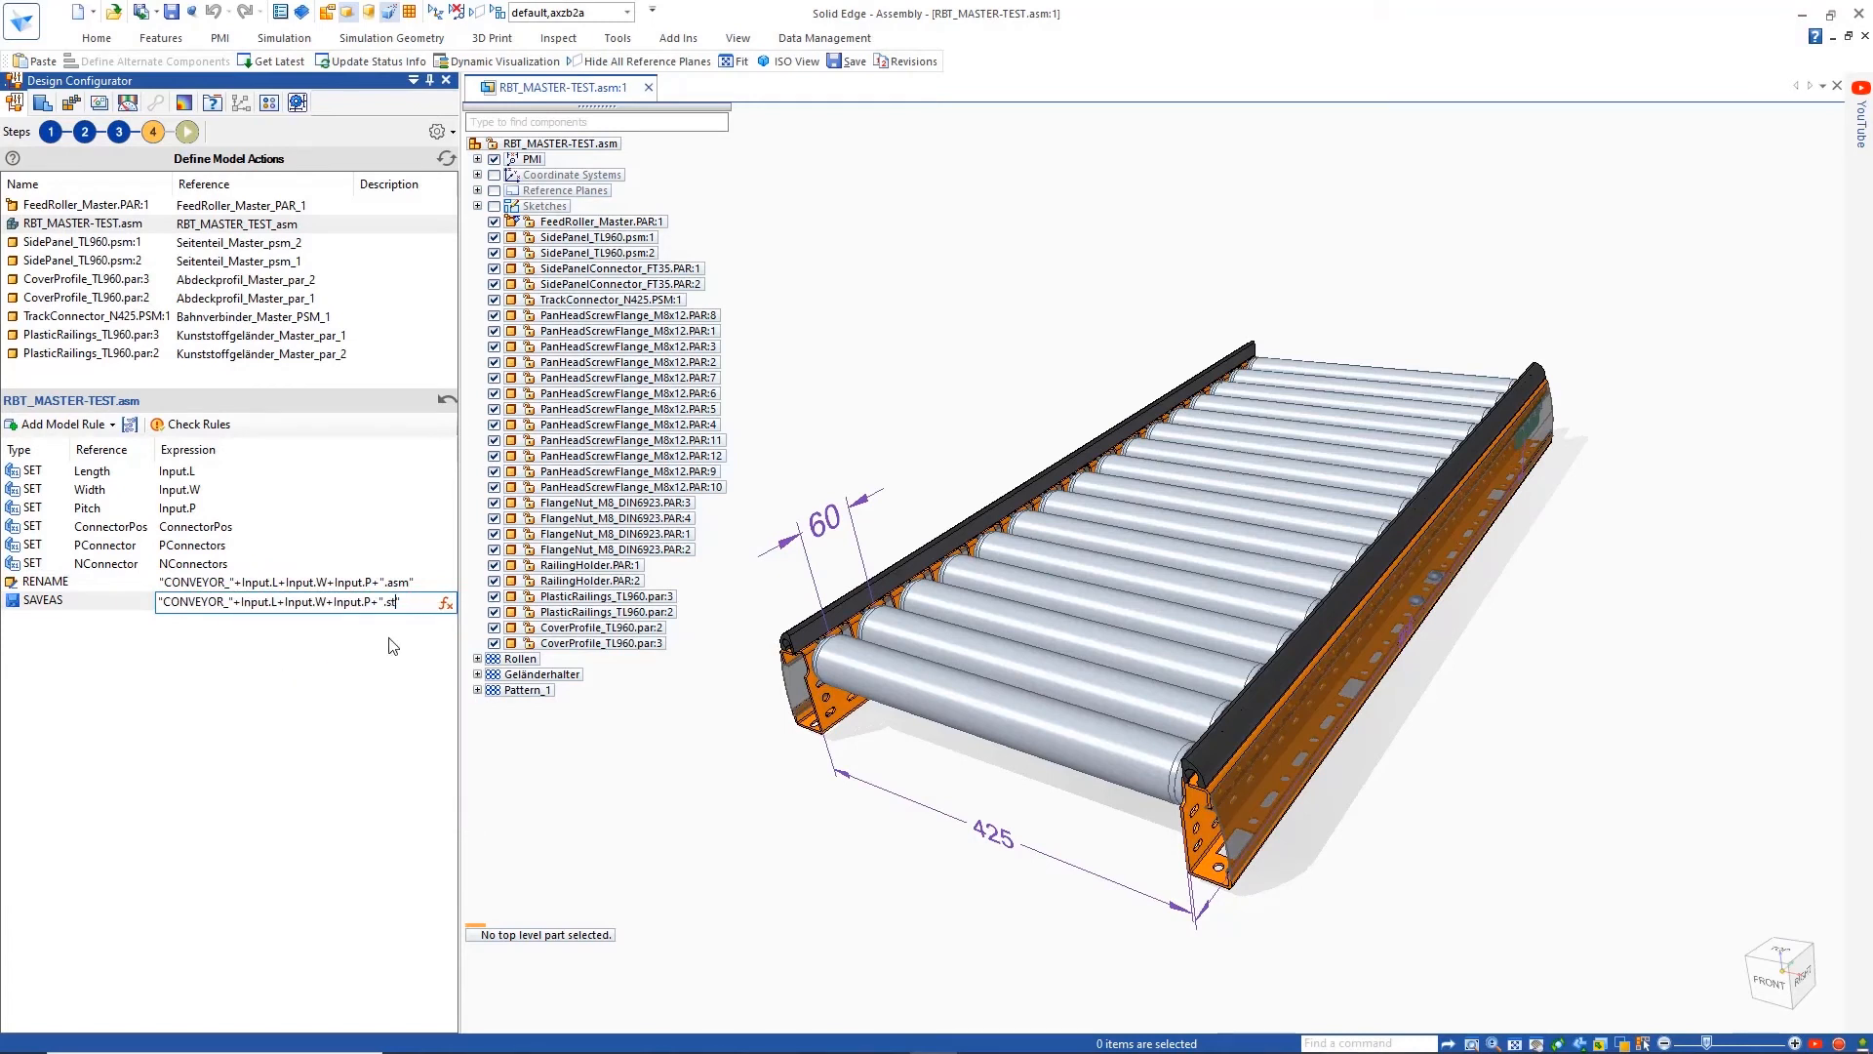
left_click(365, 641)
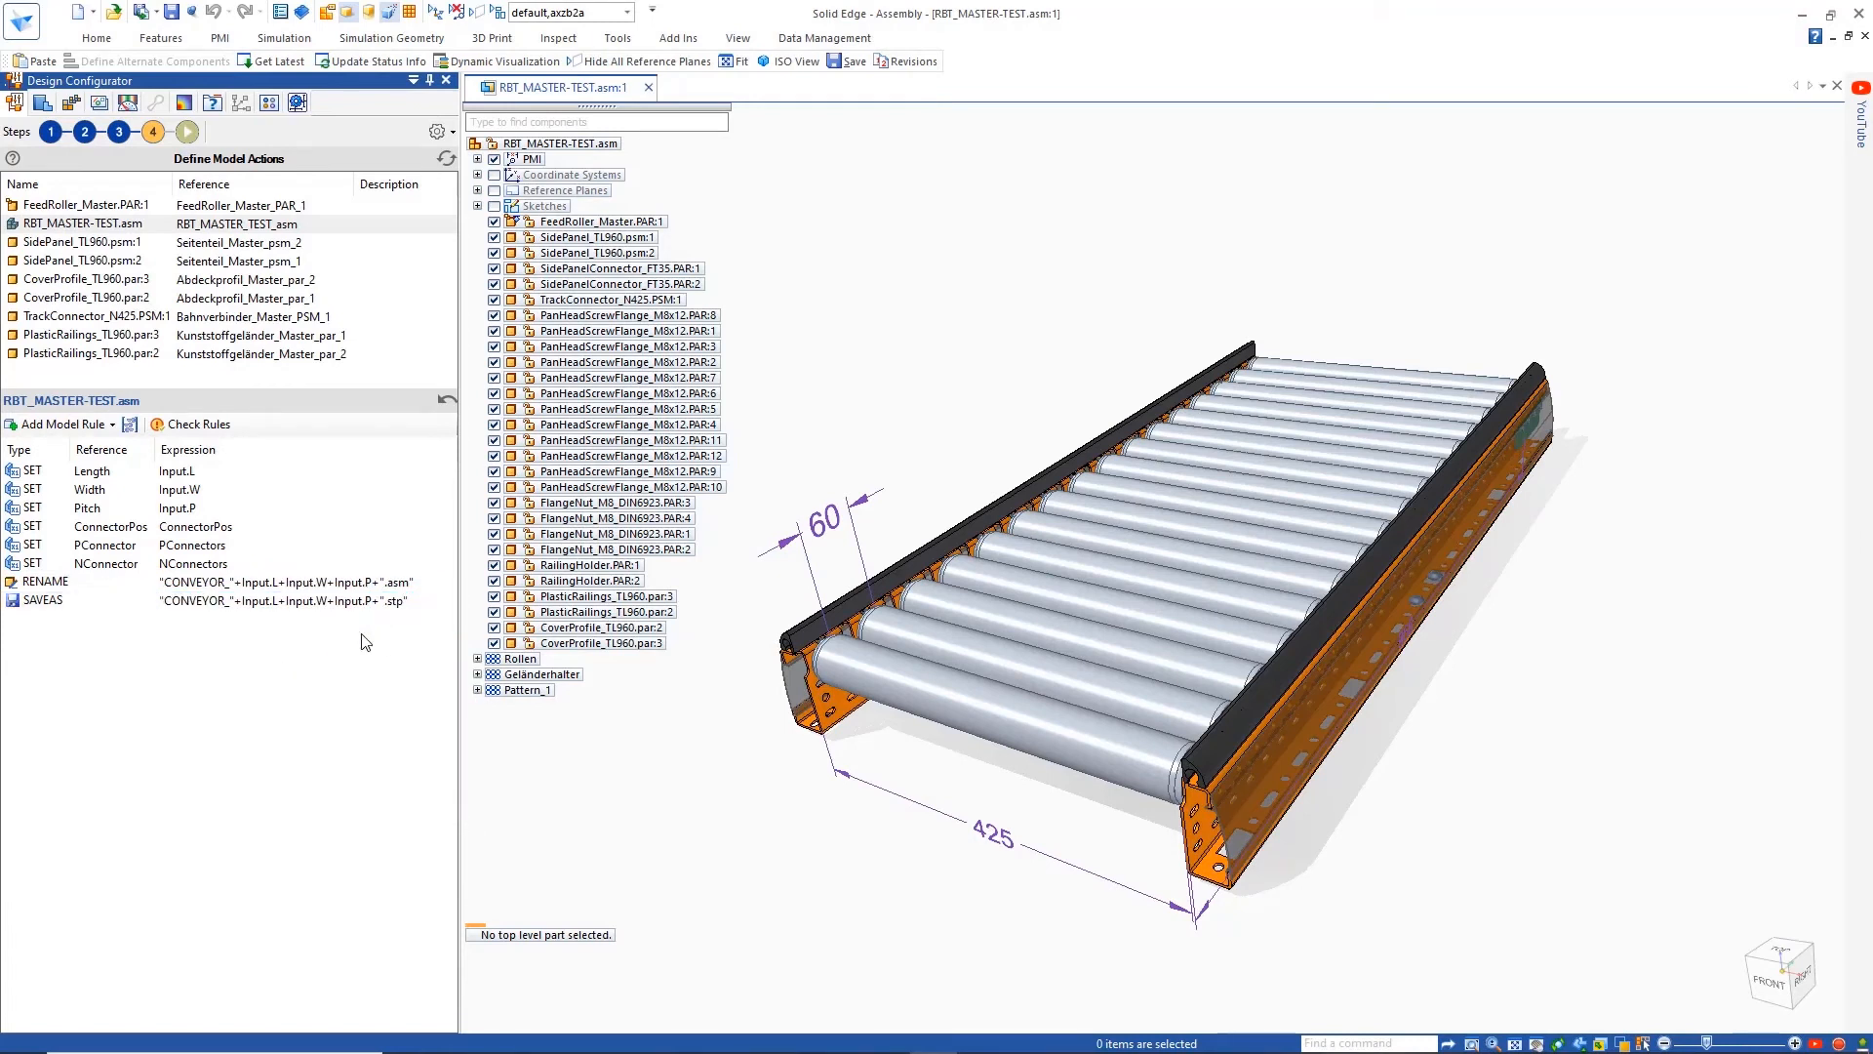
Move RBT_MASTER-TEST.asm to the end of the component list and run the configuration with length 1440 and width 725
left_click_drag(100, 231, 183, 535)
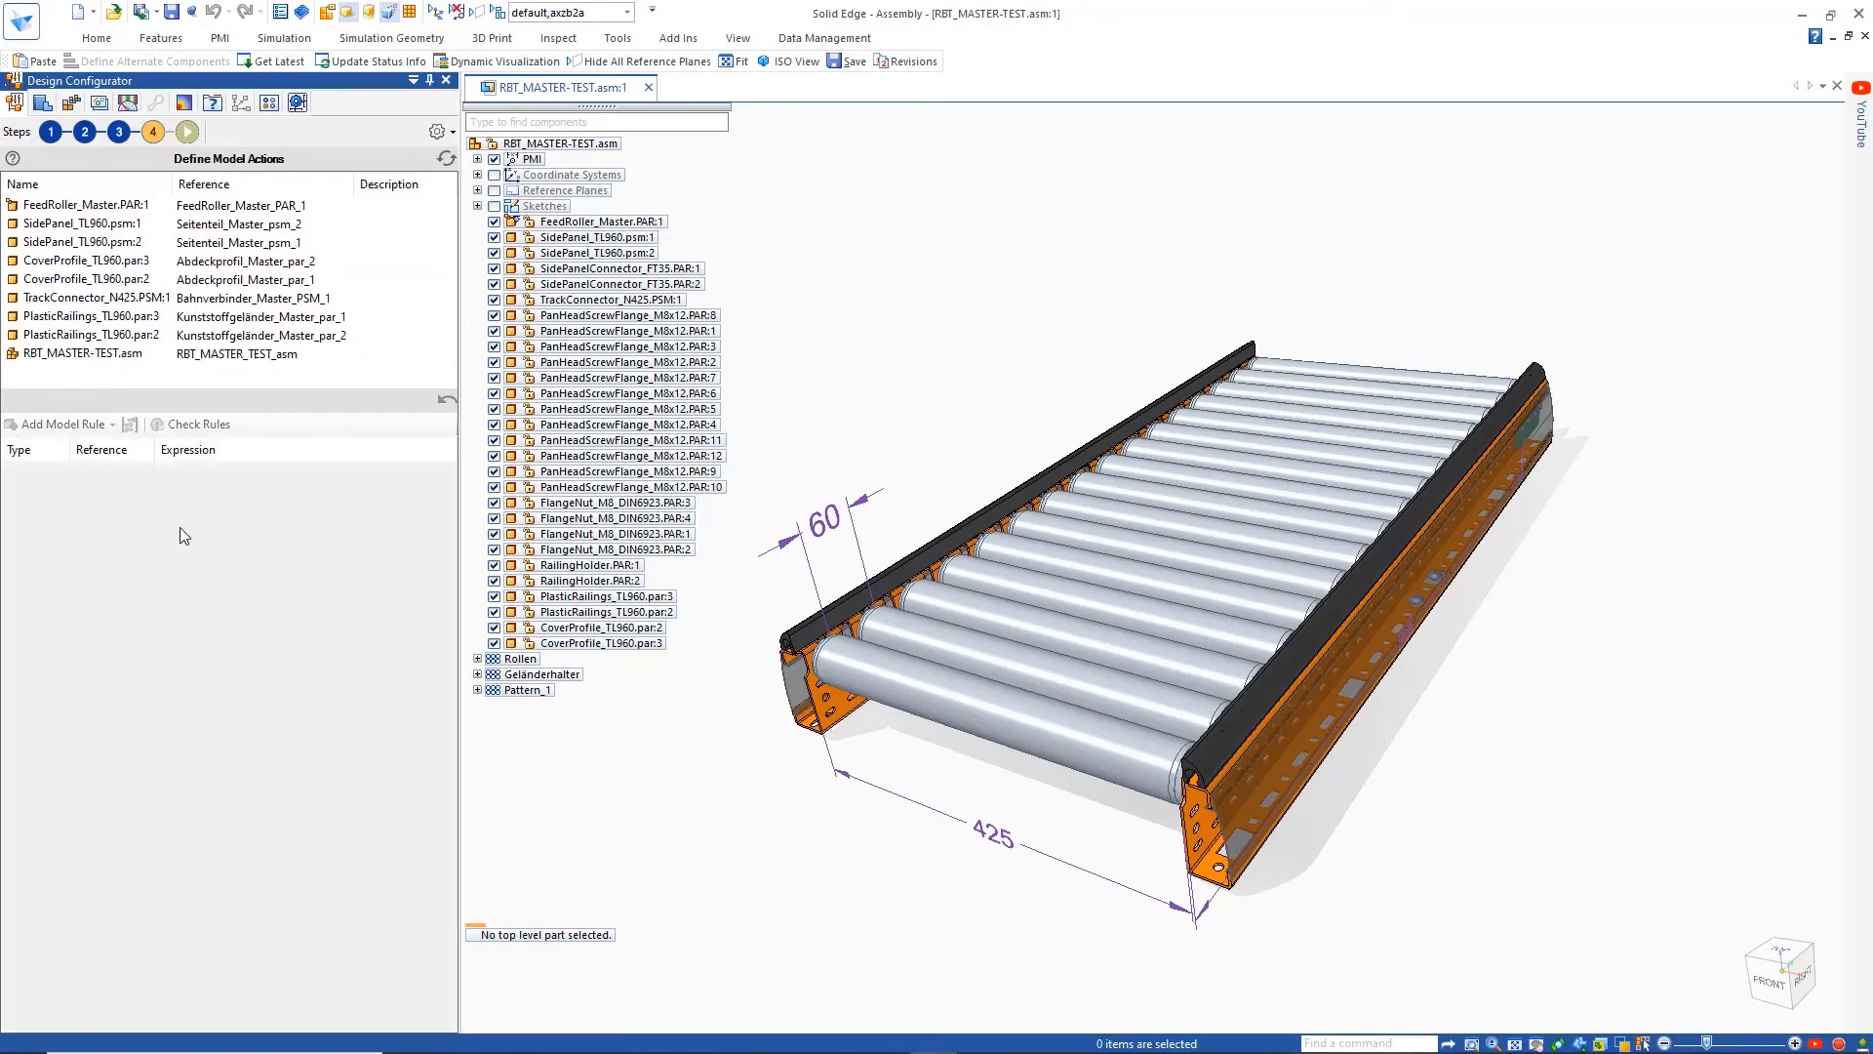
left_click(187, 132)
left_click(225, 424)
left_click(62, 522)
left_click(61, 564)
left_click(164, 688)
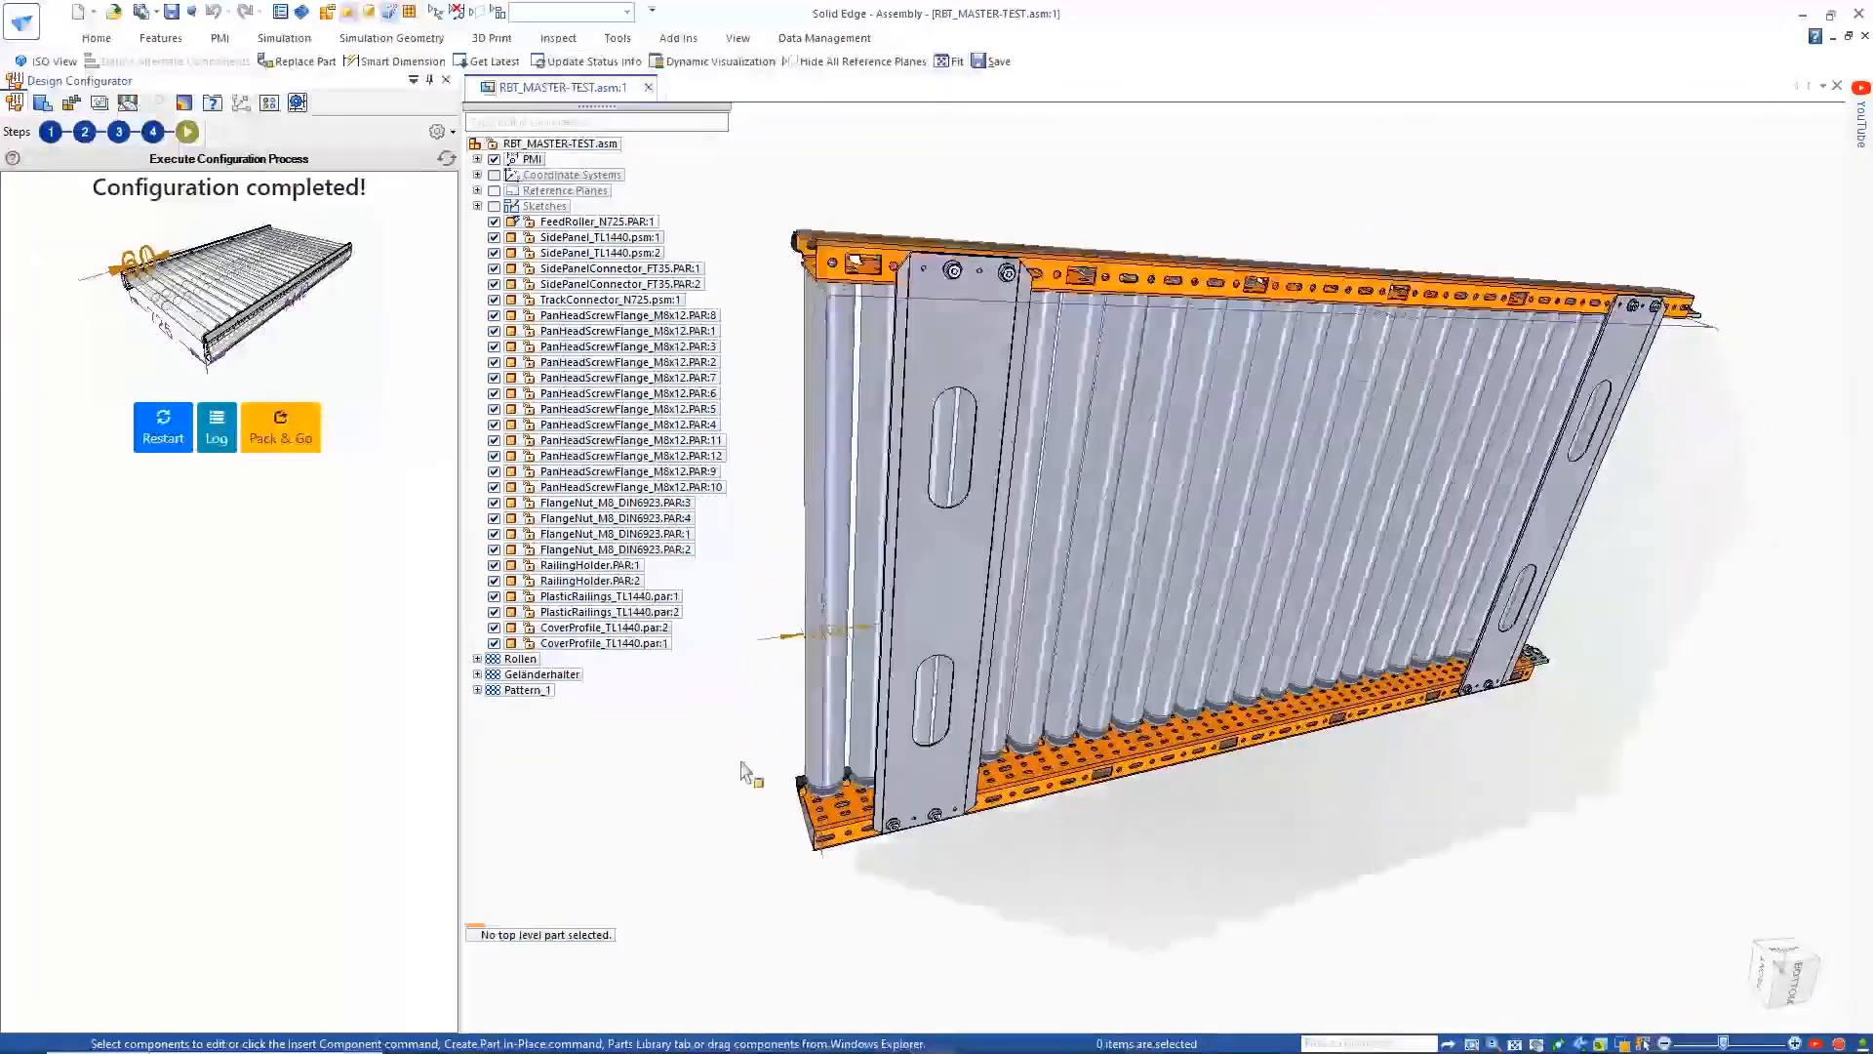
Restart the configuration process and run another conveyor configuration
left_click(158, 439)
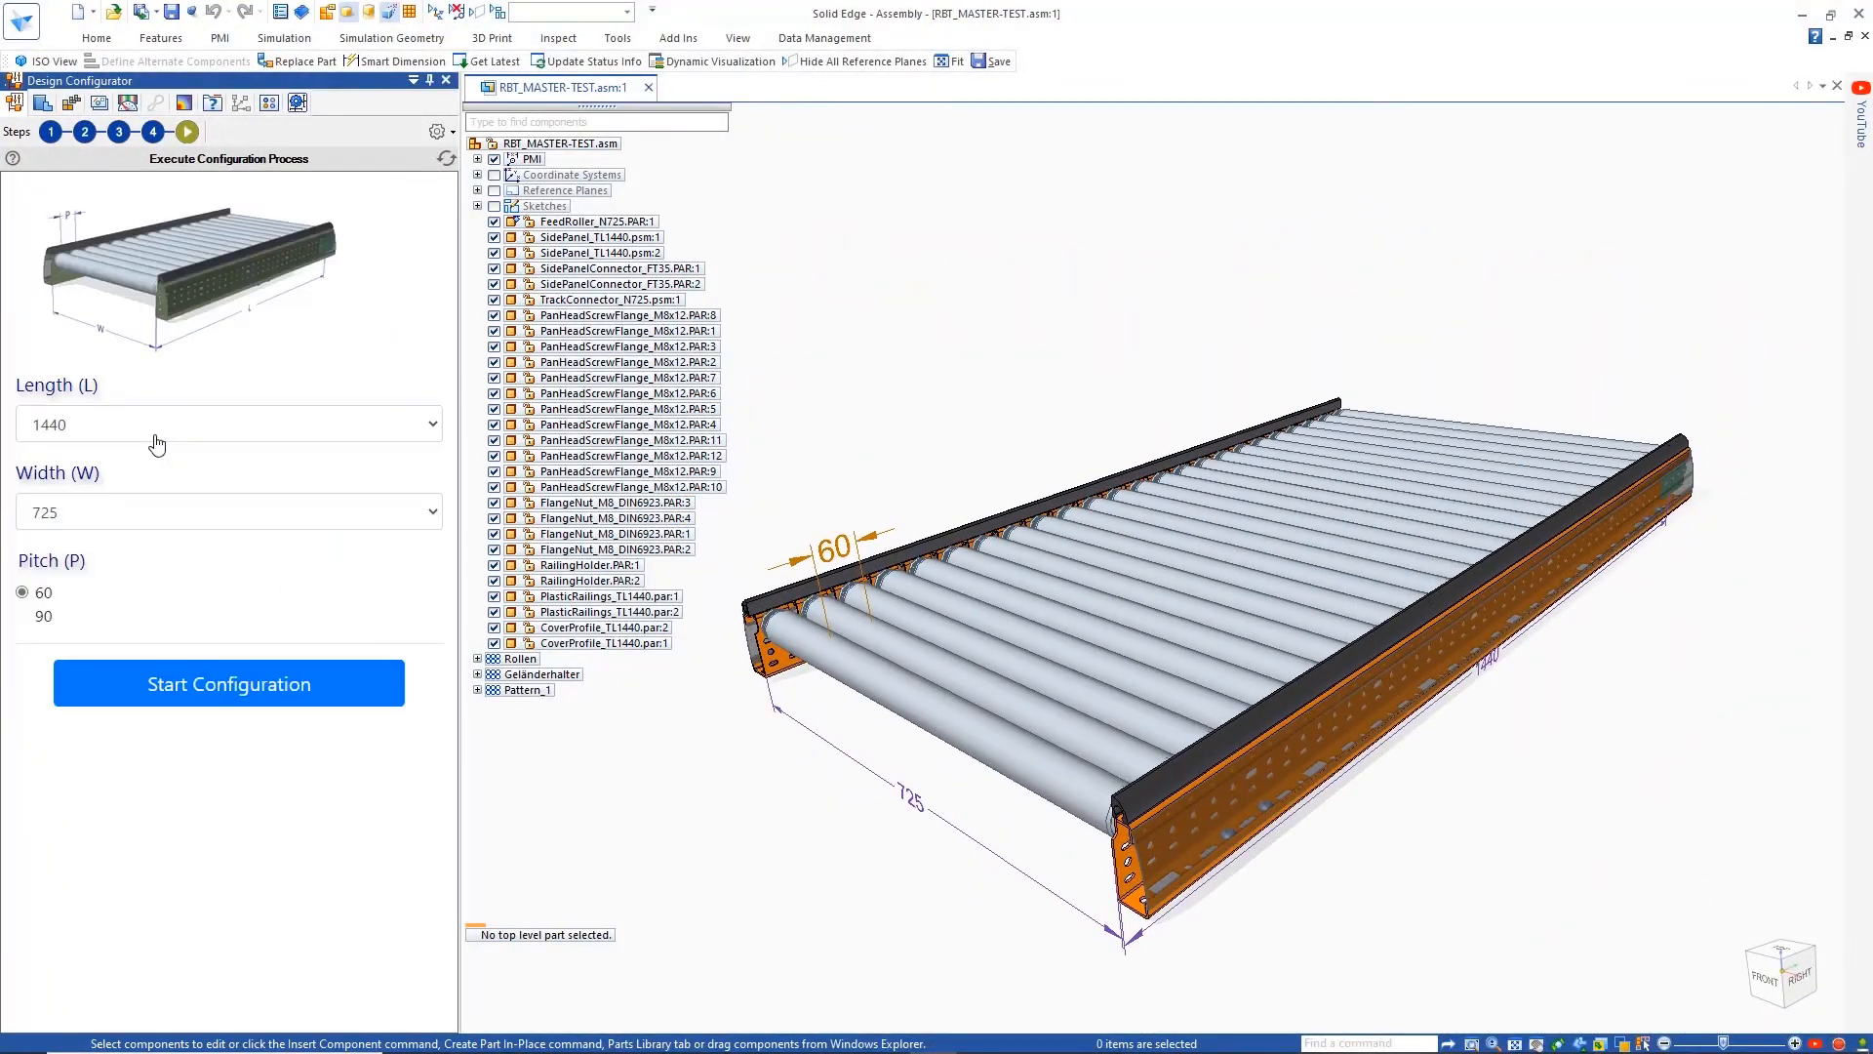
left_click(130, 695)
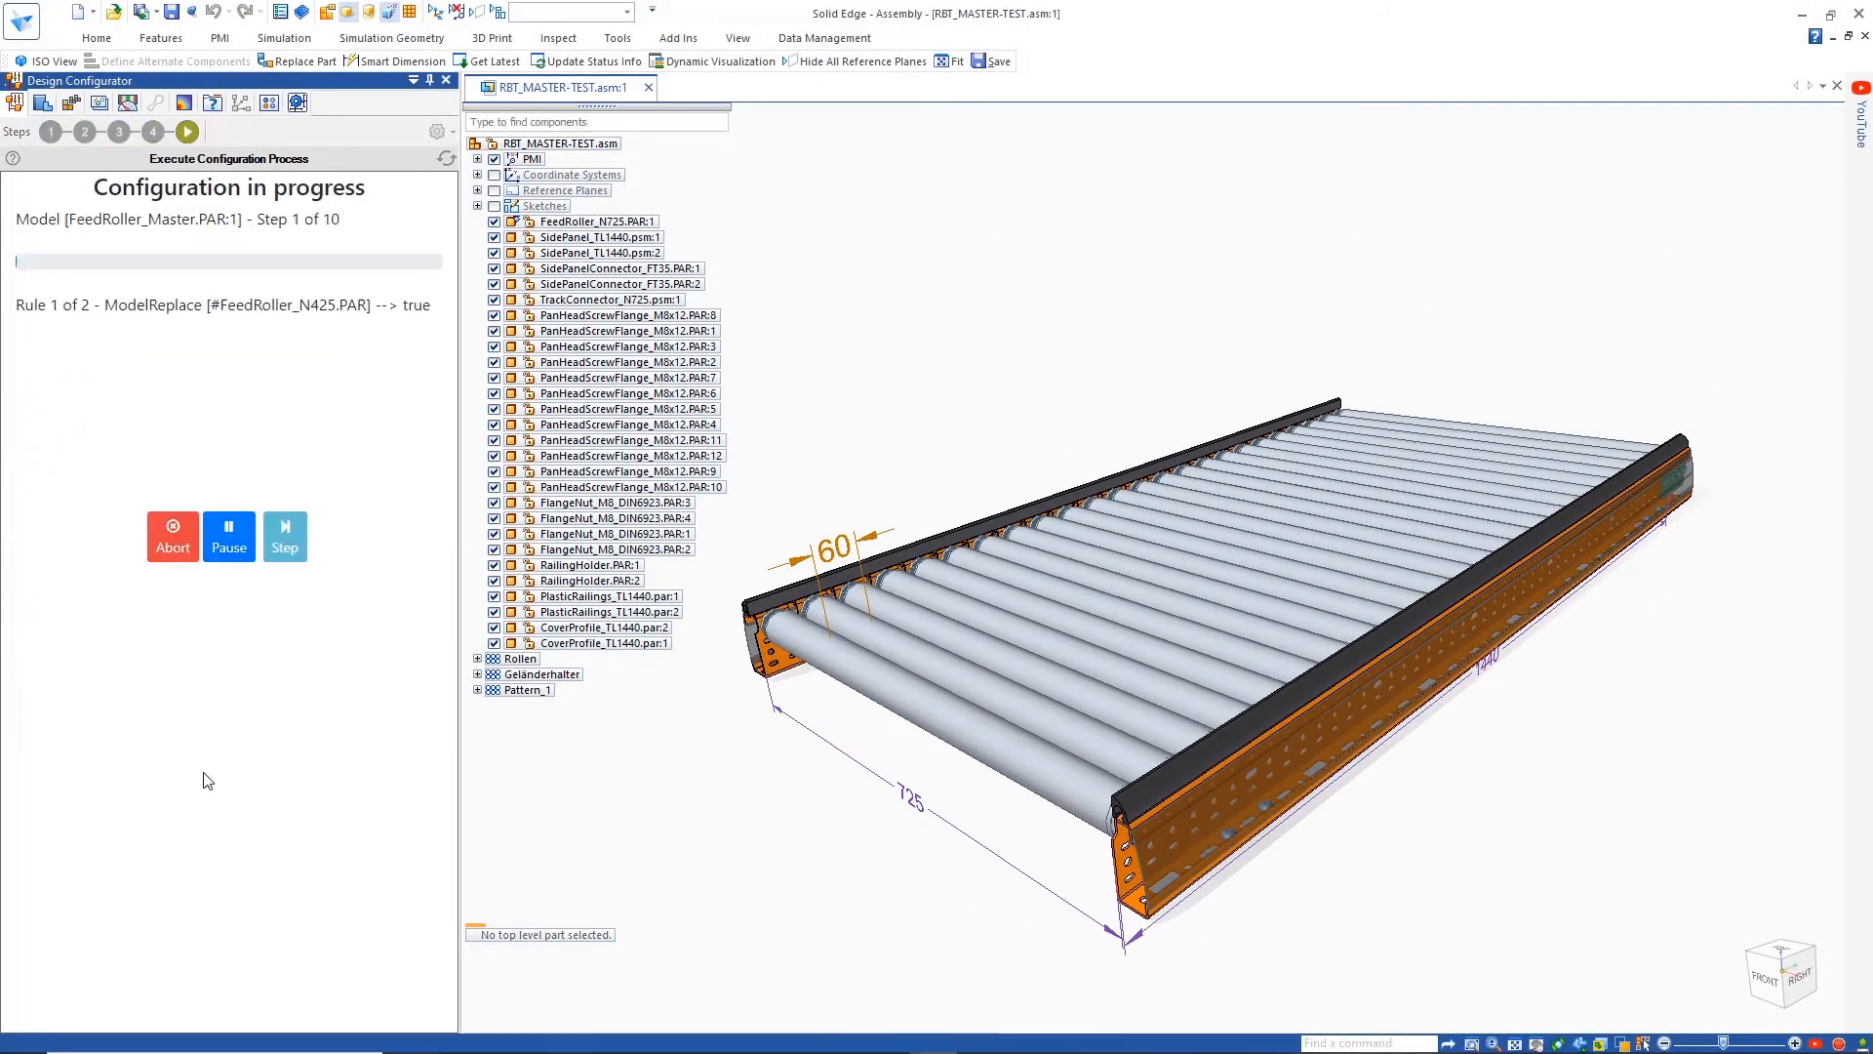